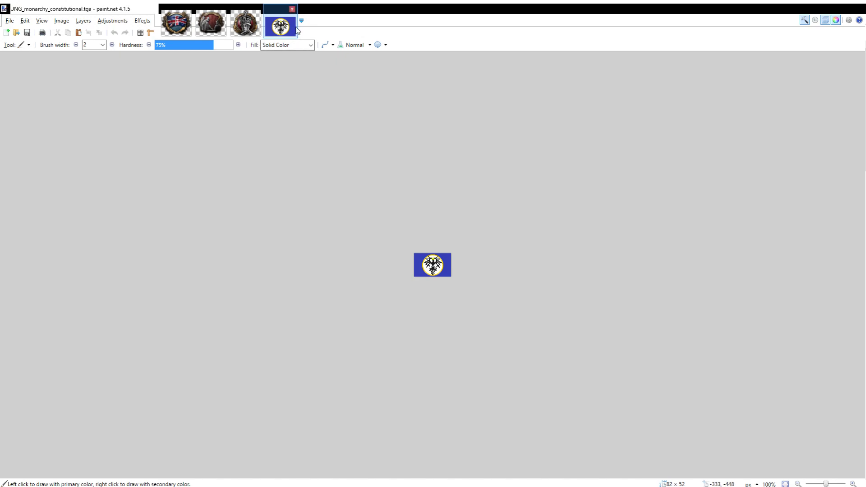
# Step: Place the UNG_monarchy_constitutional flag first among the open images and look through the three focus icons and the flag
pyautogui.moveTo(280, 24); pyautogui.dragTo(176, 25)
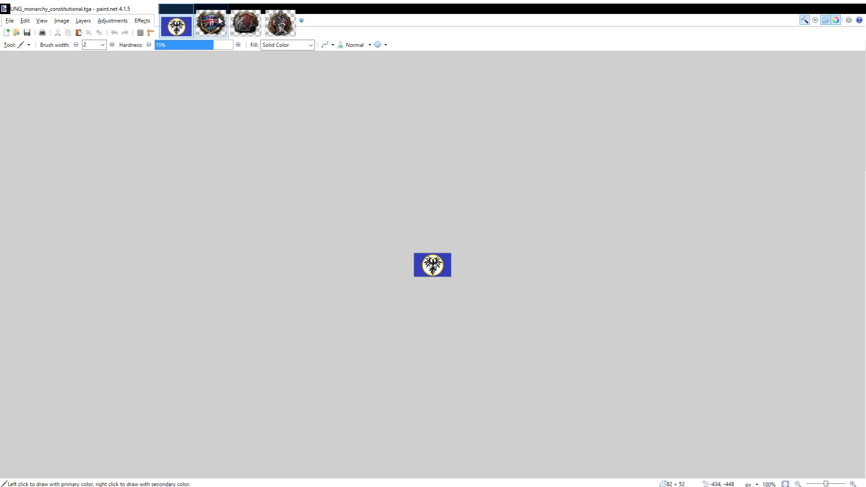
pyautogui.click(207, 28)
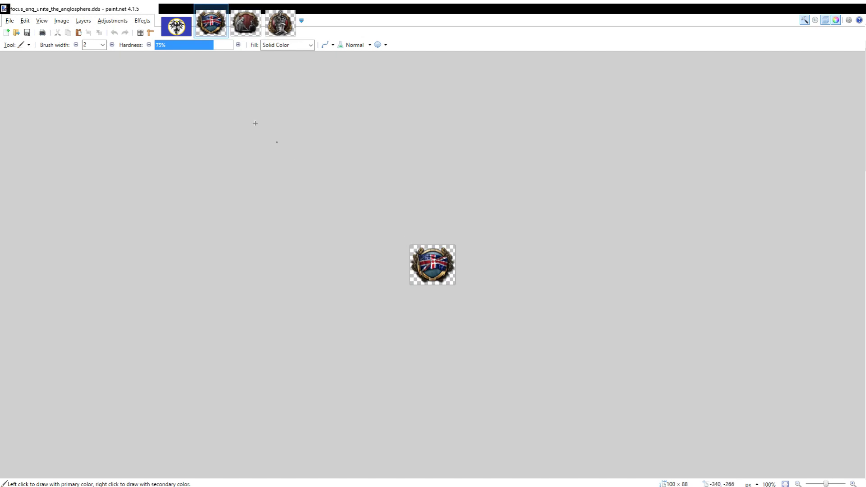
pyautogui.click(182, 39)
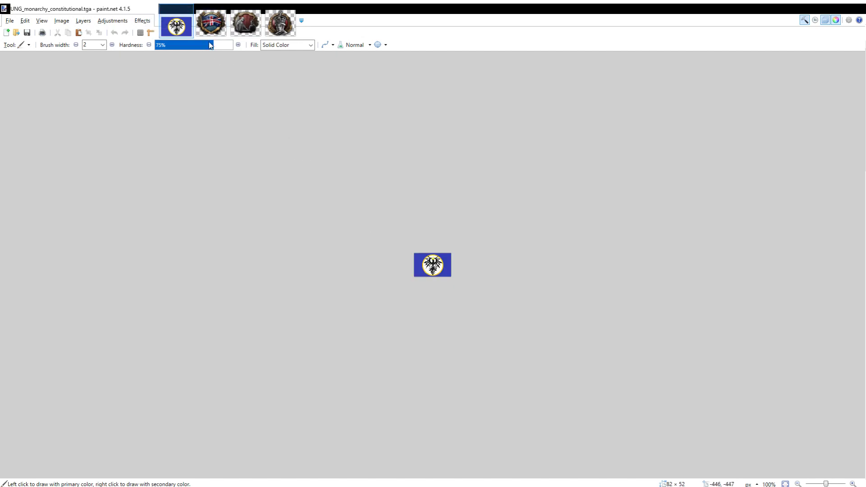
pyautogui.click(246, 23)
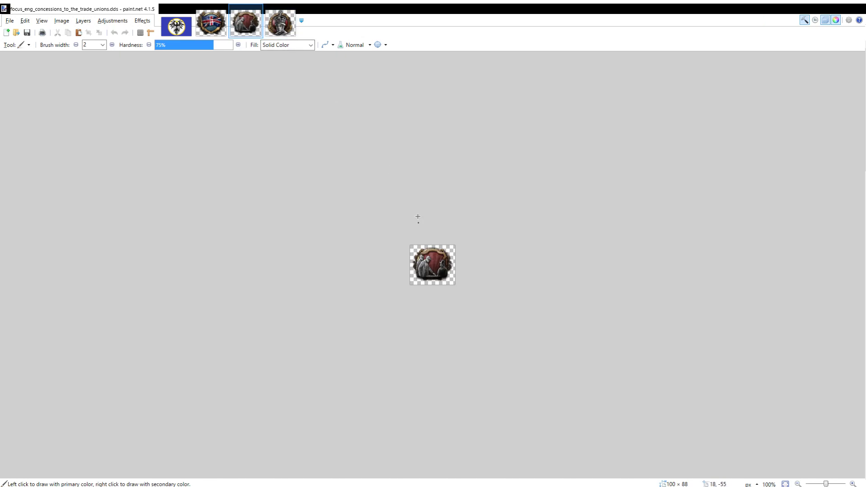
pyautogui.click(286, 27)
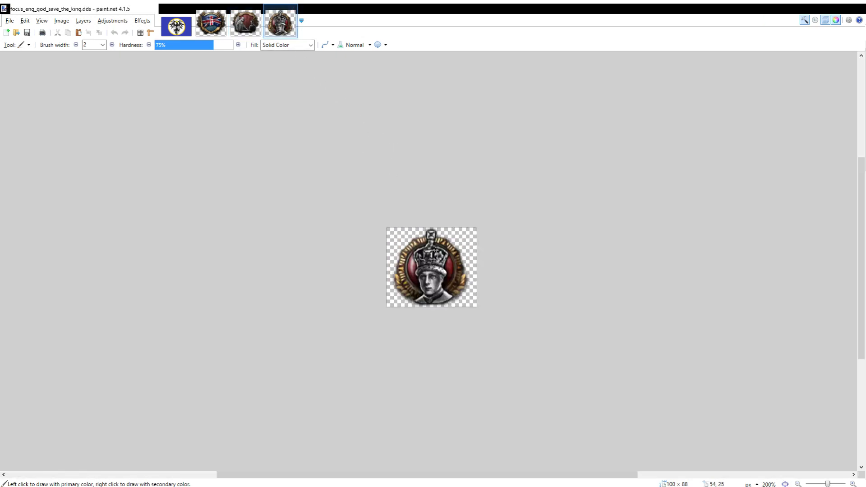
pyautogui.click(245, 24)
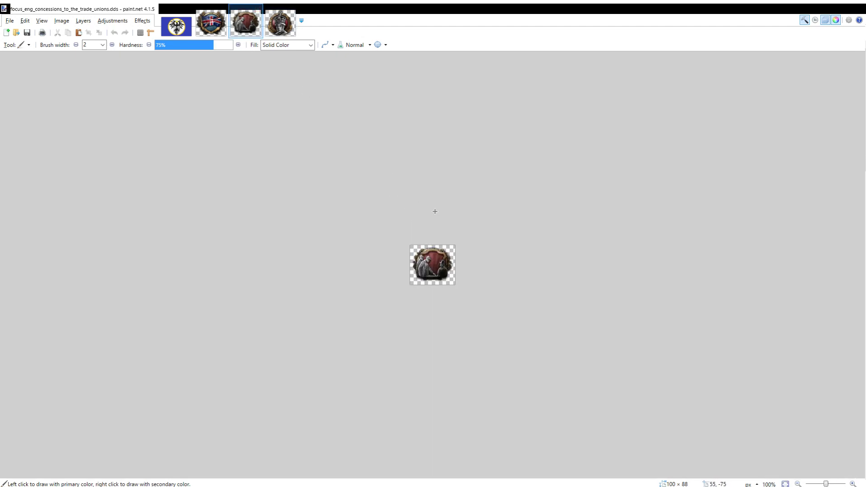
pyautogui.click(176, 26)
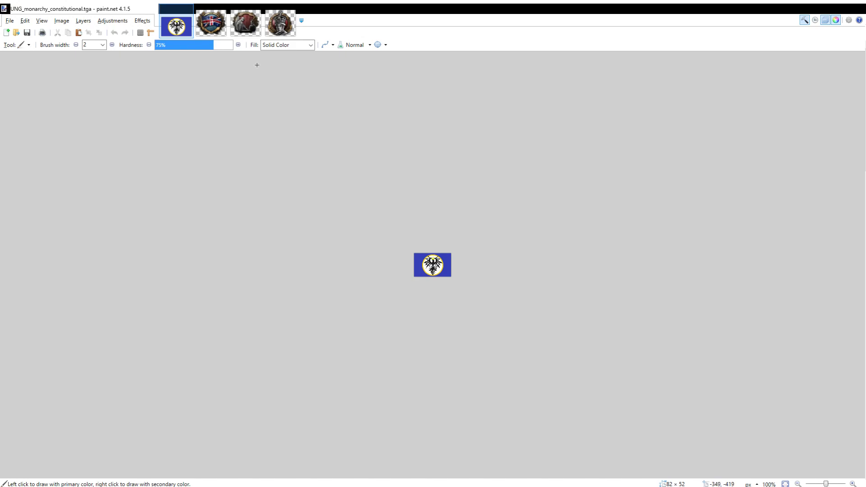
pyautogui.scroll(1, 419, 190)
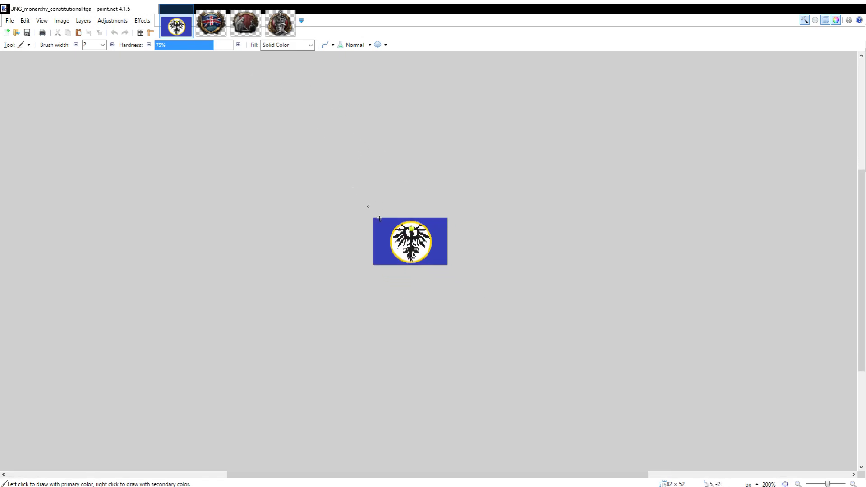
pyautogui.scroll(2, 369, 208)
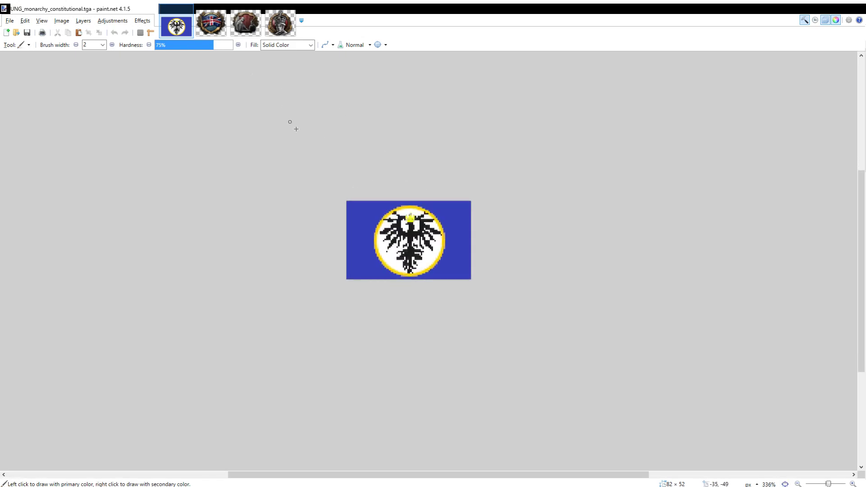
# Step: Paste the blue eagle flag over the focus_eng_unite_the_anglosphere icon and rotate it about 13° to follow the original flag's tilt
pyautogui.click(207, 32)
pyautogui.scroll(1, 529, 263)
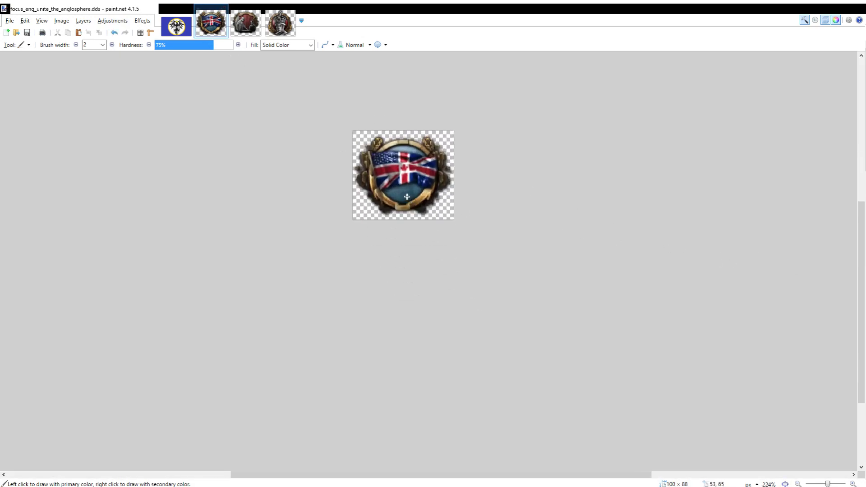
pyautogui.hotkey('ctrl', 'v')
pyautogui.scroll(3, 528, 263)
pyautogui.moveTo(528, 263); pyautogui.dragTo(572, 263)
pyautogui.hotkey('ctrl', 'z')
pyautogui.hotkey('ctrl', 'y')
pyautogui.scroll(-1, 70, 47)
pyautogui.moveTo(369, 222); pyautogui.dragTo(409, 223)
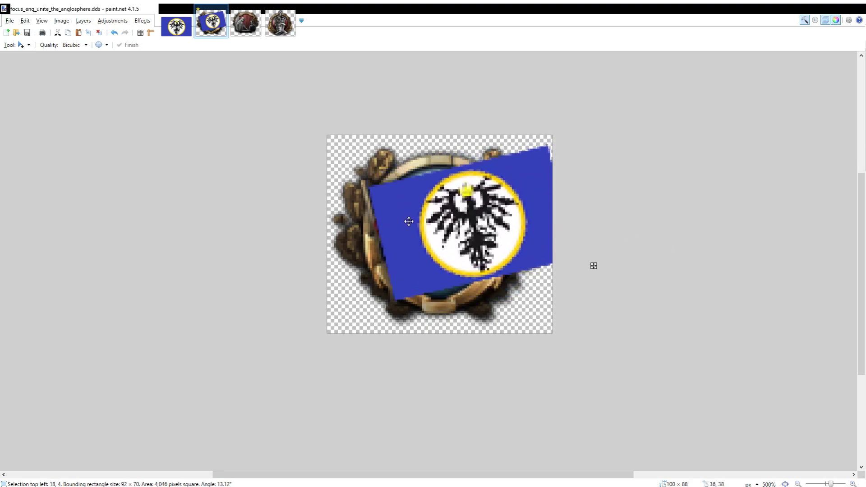
# Step: Shrink the pasted flag to a bounding size of about 68 × 50 pixels and position it over the icon's original flag
pyautogui.moveTo(572, 258); pyautogui.dragTo(521, 242)
pyautogui.scroll(4, 397, 236)
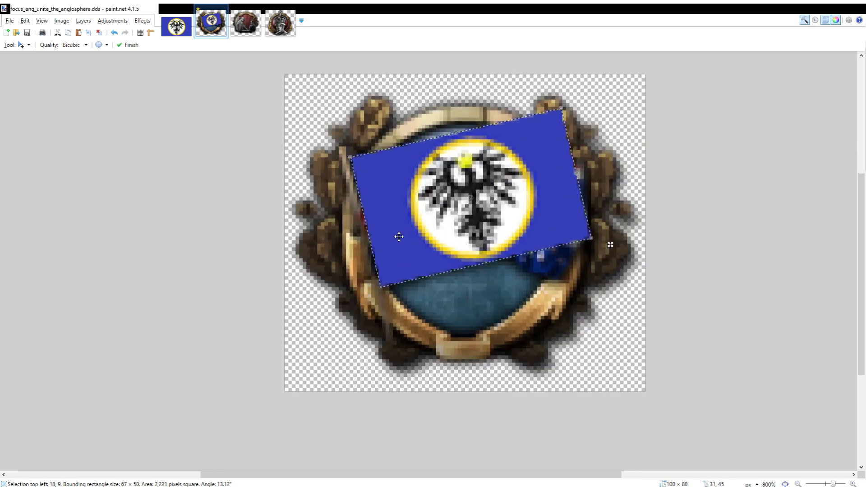
pyautogui.moveTo(400, 225); pyautogui.dragTo(370, 223)
pyautogui.scroll(-4, 408, 211)
pyautogui.scroll(3, 408, 207)
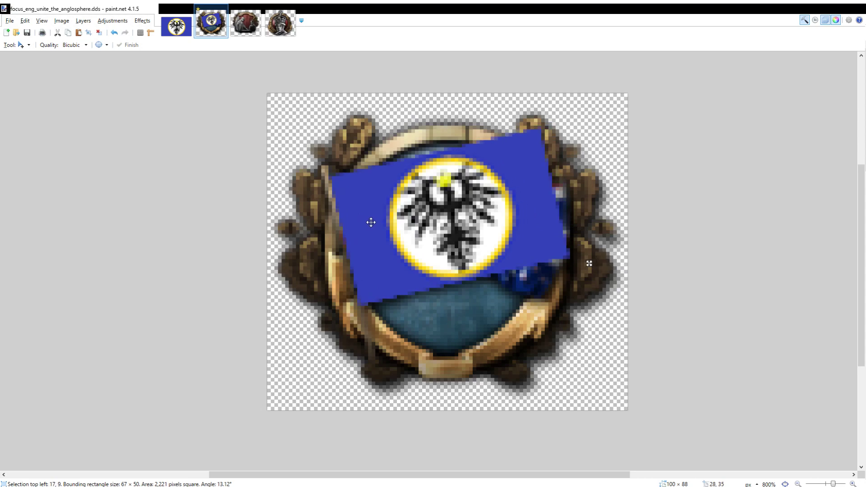
pyautogui.moveTo(365, 224); pyautogui.dragTo(341, 238)
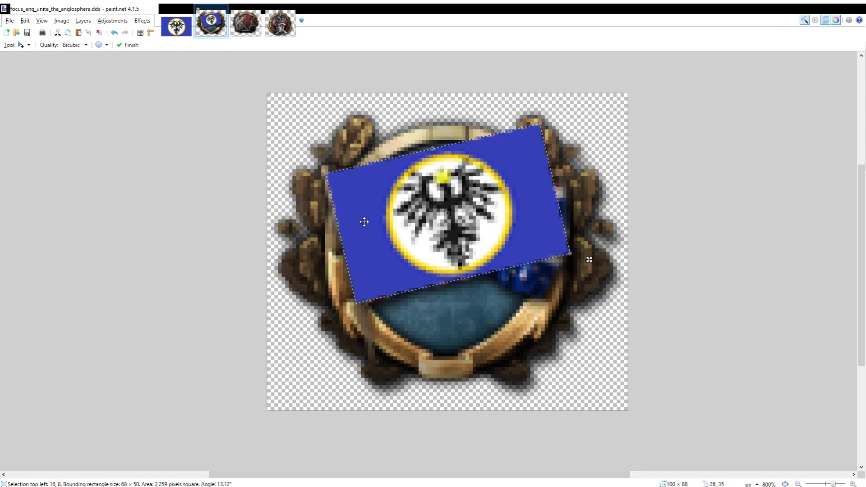
pyautogui.scroll(-2, 361, 223)
pyautogui.scroll(3, 356, 223)
pyautogui.scroll(-4, 323, 202)
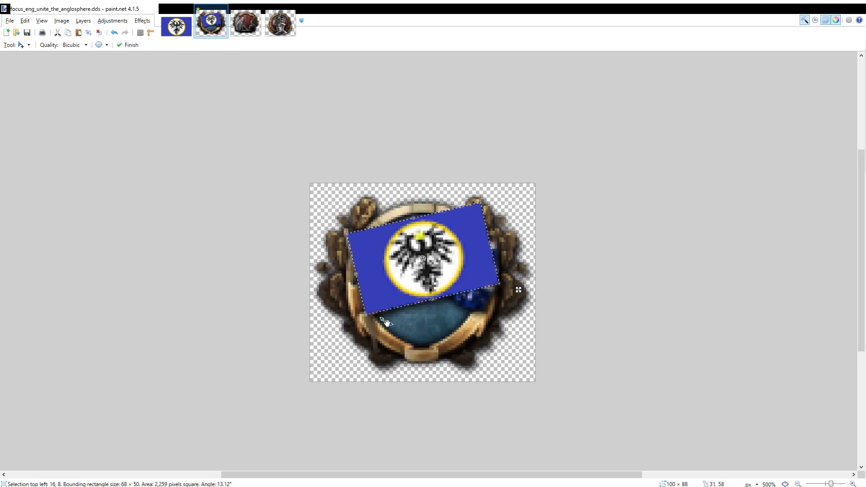
pyautogui.press('s')
# Step: Nudge the eagle flag layer upward by a few pixels and rotate it about 0.9° to align it with the flagpole
pyautogui.scroll(-2, 384, 343)
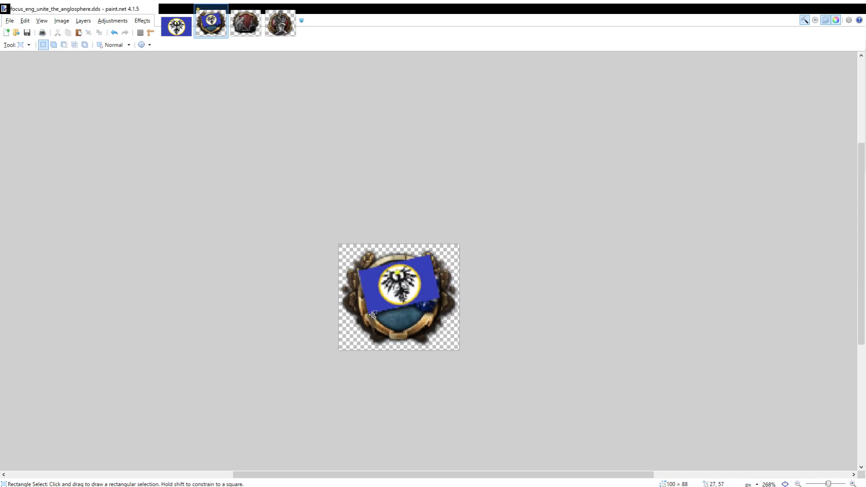
pyautogui.scroll(2, 383, 328)
pyautogui.scroll(5, 368, 251)
pyautogui.press('m')
pyautogui.moveTo(382, 274)
pyautogui.mouseDown()
pyautogui.moveTo(381, 265)
pyautogui.moveTo(386, 270)
pyautogui.mouseUp()
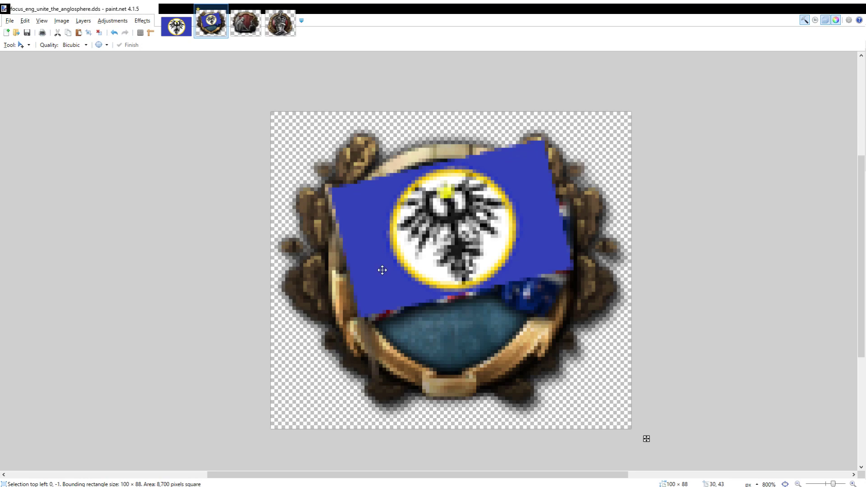
pyautogui.scroll(-3, 386, 270)
pyautogui.scroll(-1, 387, 270)
pyautogui.scroll(1, 388, 272)
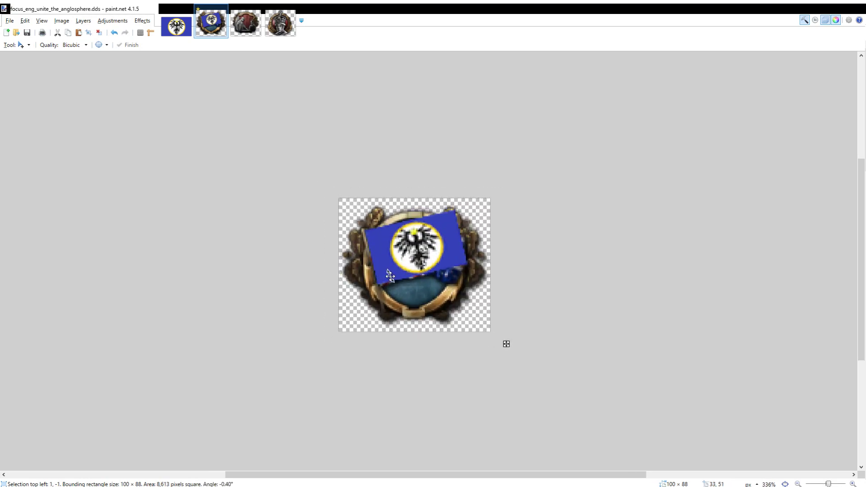
pyautogui.scroll(2, 391, 275)
pyautogui.moveTo(388, 276); pyautogui.dragTo(373, 260)
pyautogui.scroll(2, 373, 264)
pyautogui.scroll(-3, 385, 275)
pyautogui.scroll(4, 385, 275)
pyautogui.press('Return')
pyautogui.scroll(-6, 373, 261)
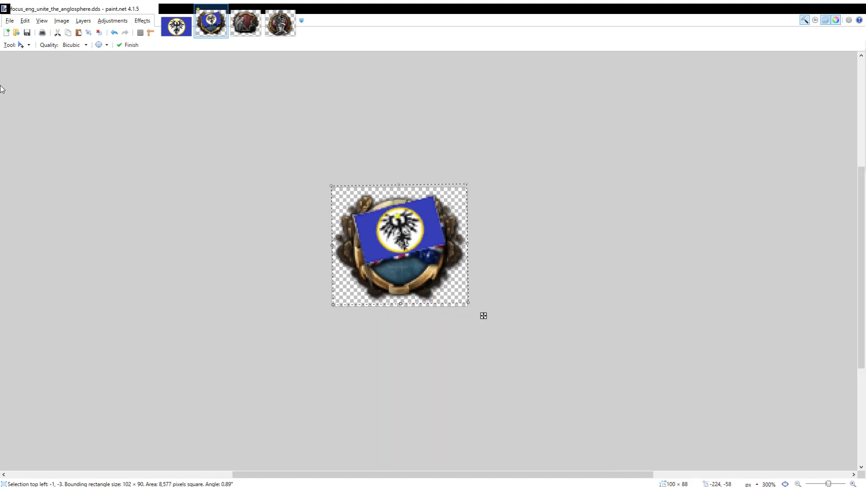
pyautogui.press('s')
pyautogui.scroll(6, 178, 154)
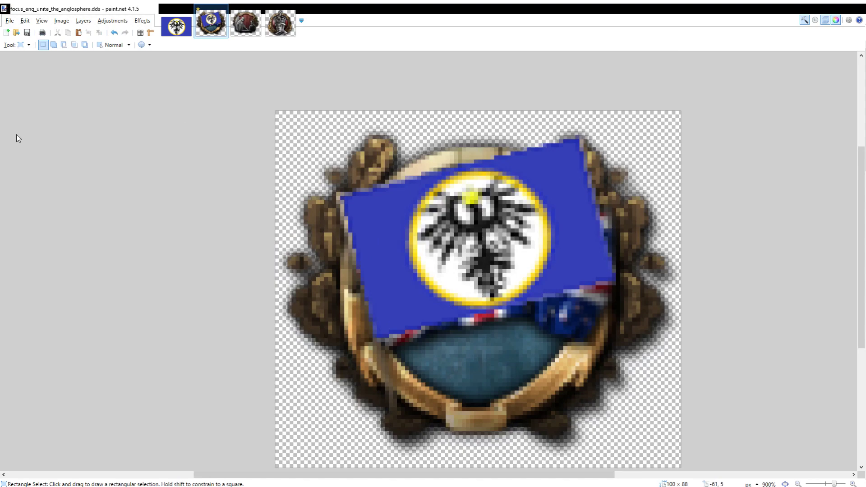
# Step: Make the eagle flag layer semi-transparent to compare it with the original flag beneath, and restore its full opacity
pyautogui.press('e')
pyautogui.moveTo(487, 268); pyautogui.dragTo(474, 271)
pyautogui.click(436, 288)
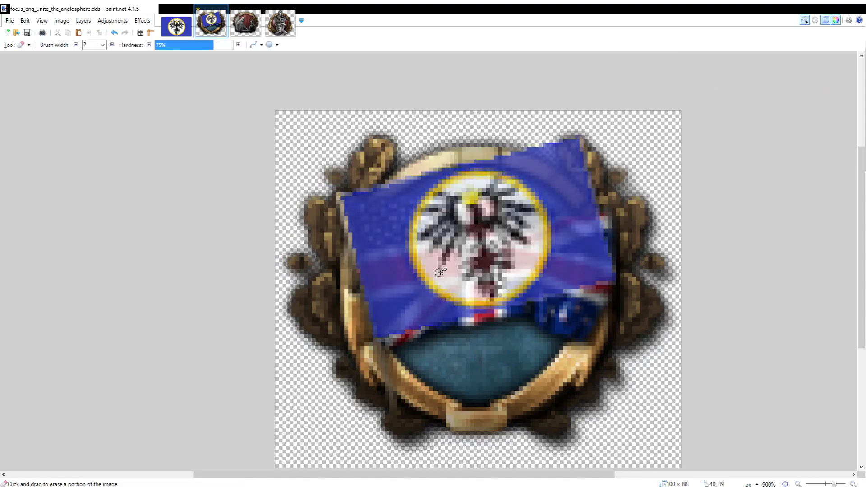
pyautogui.scroll(2, 318, 155)
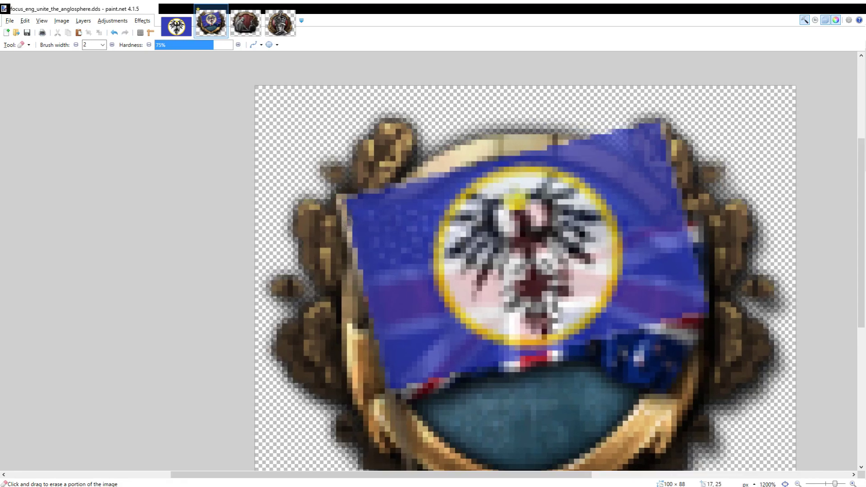
pyautogui.scroll(2, 356, 261)
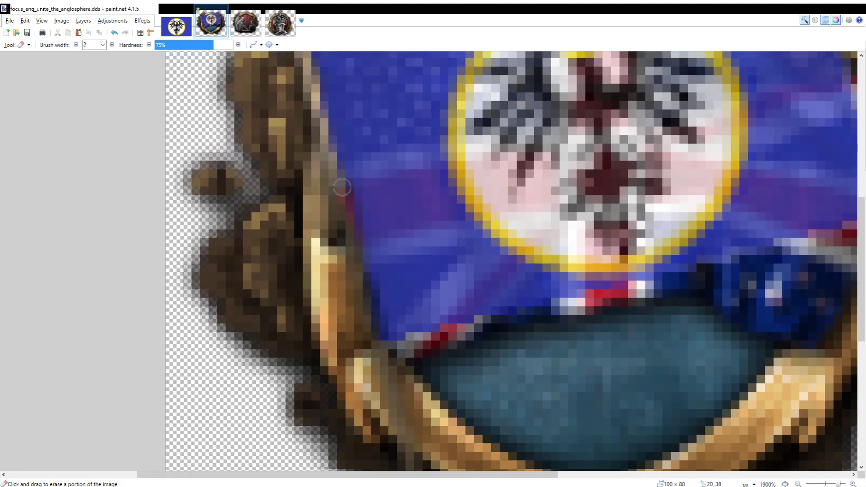
pyautogui.scroll(-4, 341, 204)
pyautogui.scroll(3, 343, 212)
pyautogui.scroll(-3, 356, 203)
pyautogui.scroll(-3, 363, 210)
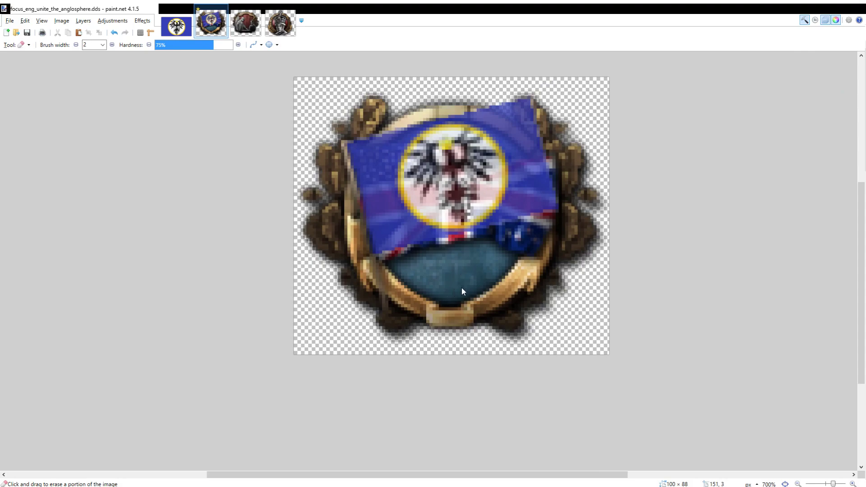
pyautogui.scroll(4, 361, 223)
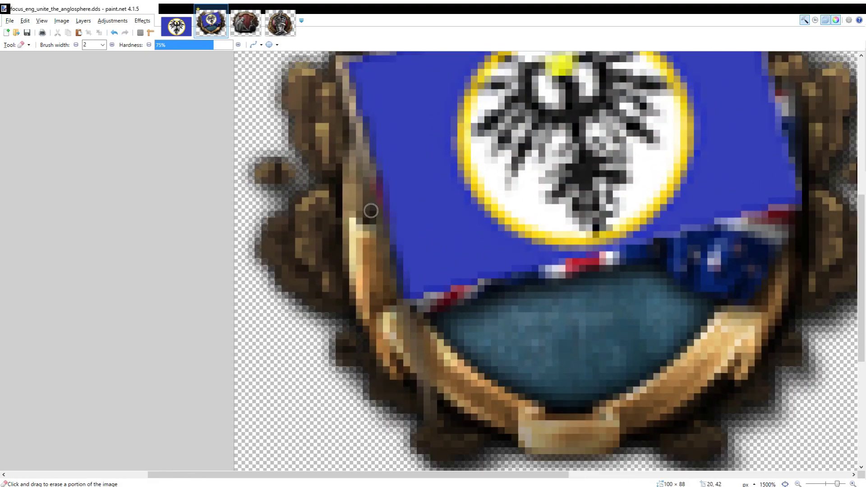
# Step: Sample a brown from the flagpole and paint over the reddish pixels between the pole and the eagle flag's edge
pyautogui.press('k')
pyautogui.scroll(3, 443, 226)
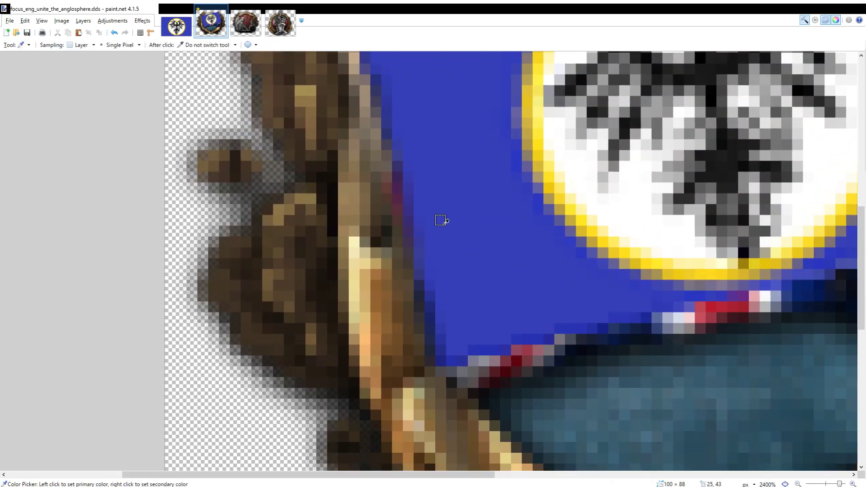
pyautogui.scroll(-1, 365, 140)
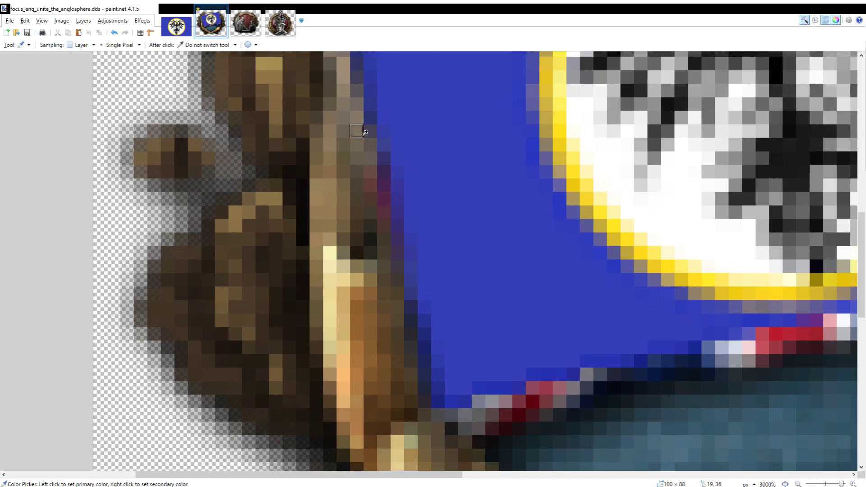
pyautogui.scroll(2, 363, 135)
pyautogui.press('p')
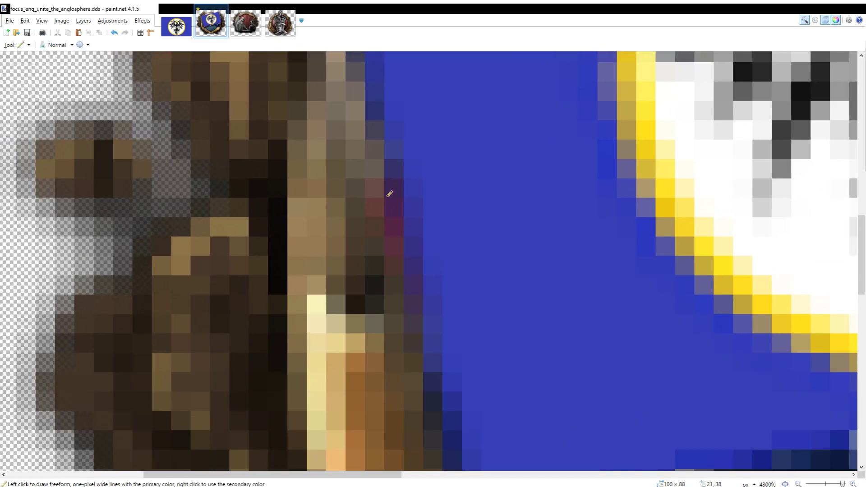
pyautogui.press('b')
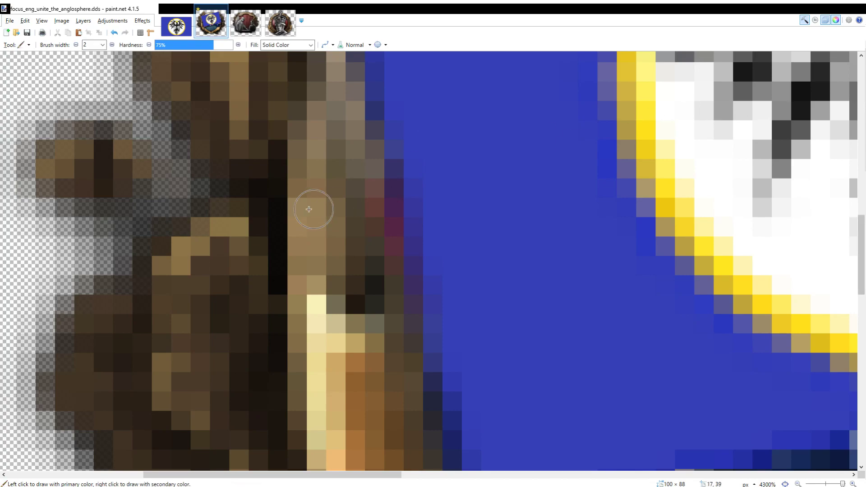
pyautogui.moveTo(383, 174); pyautogui.dragTo(399, 253)
pyautogui.scroll(-3, 397, 239)
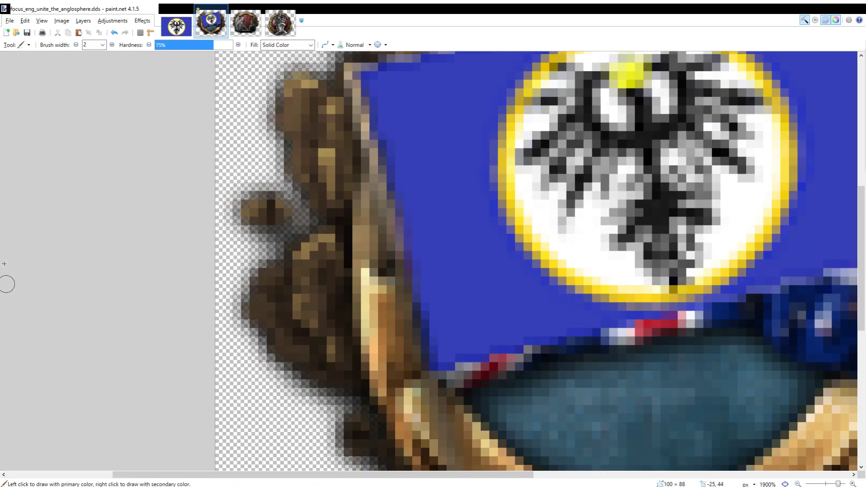
# Step: Examine the eagle flag's edge along the pole and the remains of the original flag around it
pyautogui.press('k')
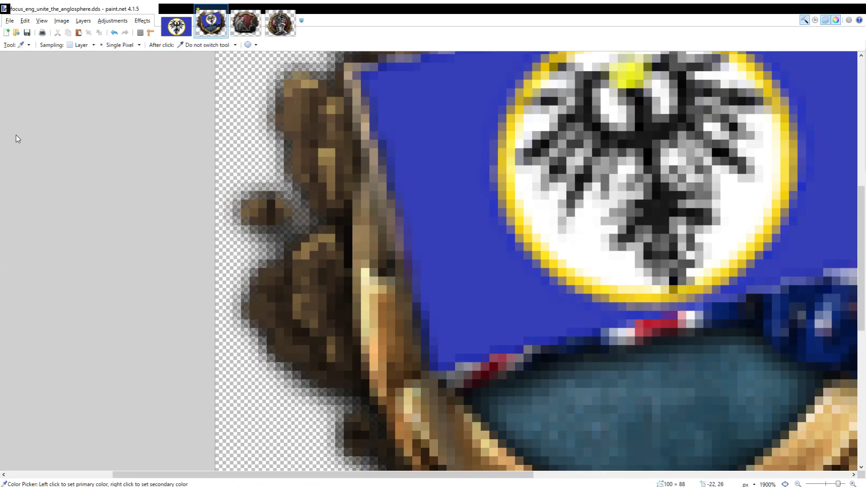
pyautogui.scroll(1, 373, 135)
pyautogui.scroll(-4, 374, 135)
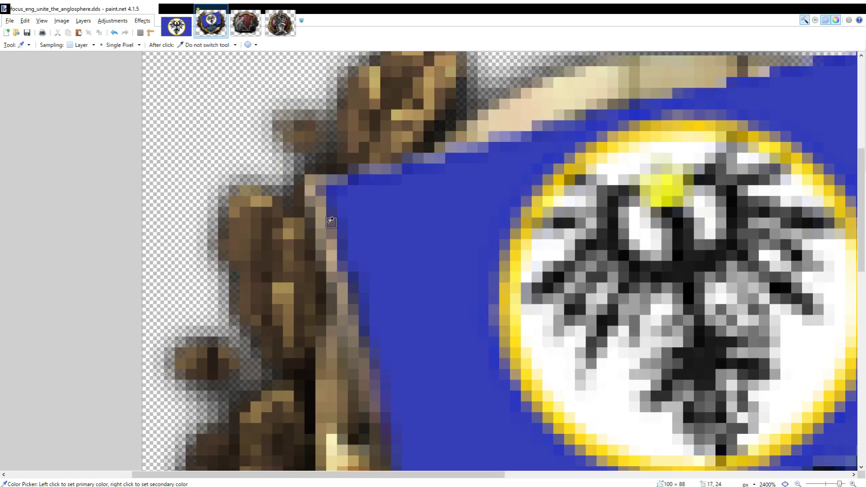
pyautogui.scroll(3, 367, 294)
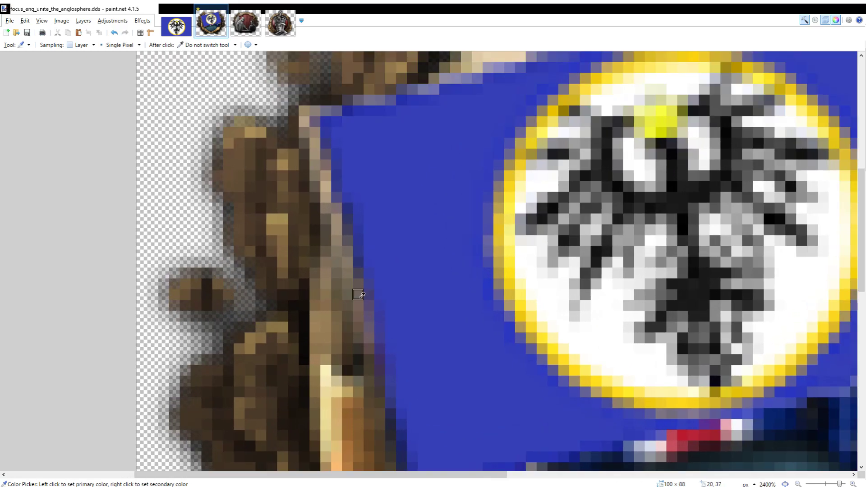
pyautogui.scroll(-7, 357, 289)
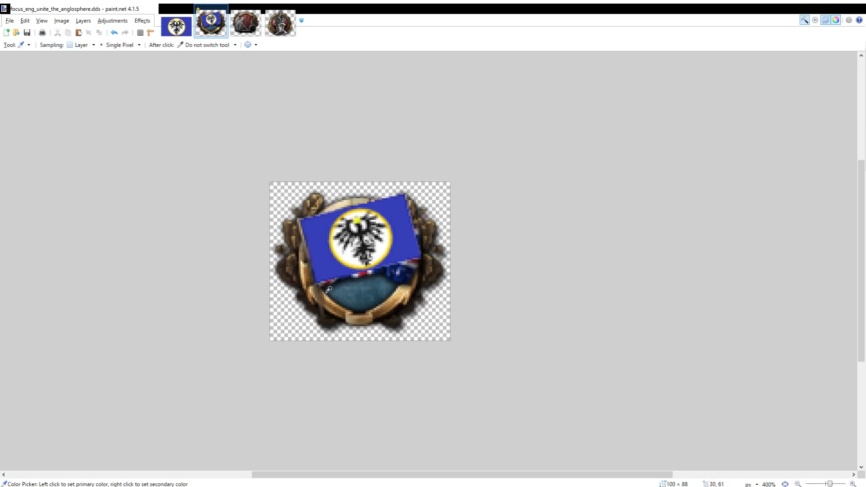
pyautogui.scroll(-1, 311, 257)
pyautogui.scroll(1, 325, 261)
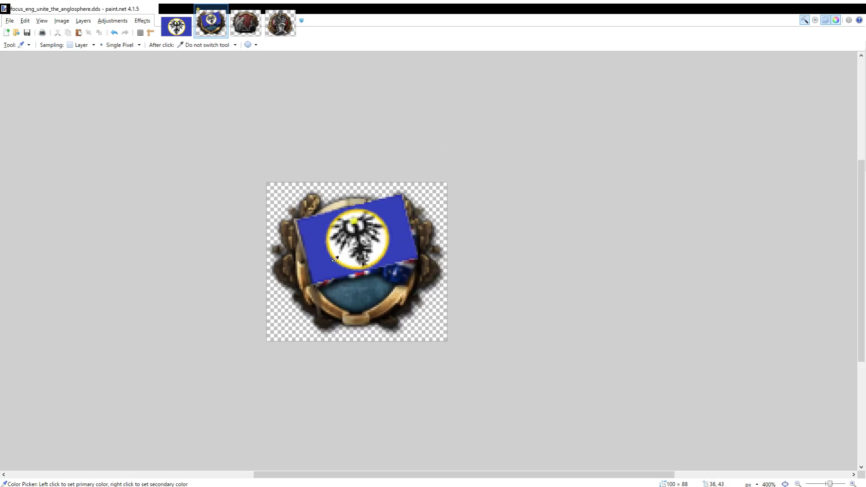
# Step: Make the eagle flag layer slightly transparent and examine how it covers the original flag beneath
pyautogui.scroll(1, 525, 176)
pyautogui.scroll(-4, 499, 176)
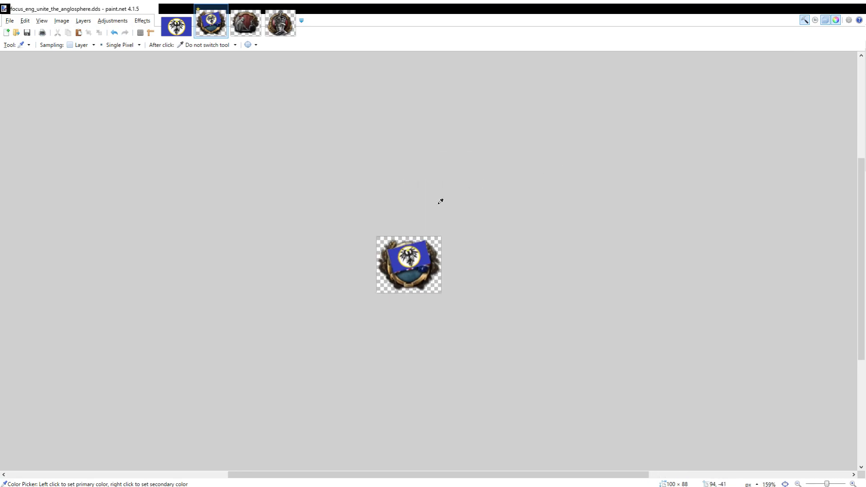
pyautogui.scroll(6, 423, 253)
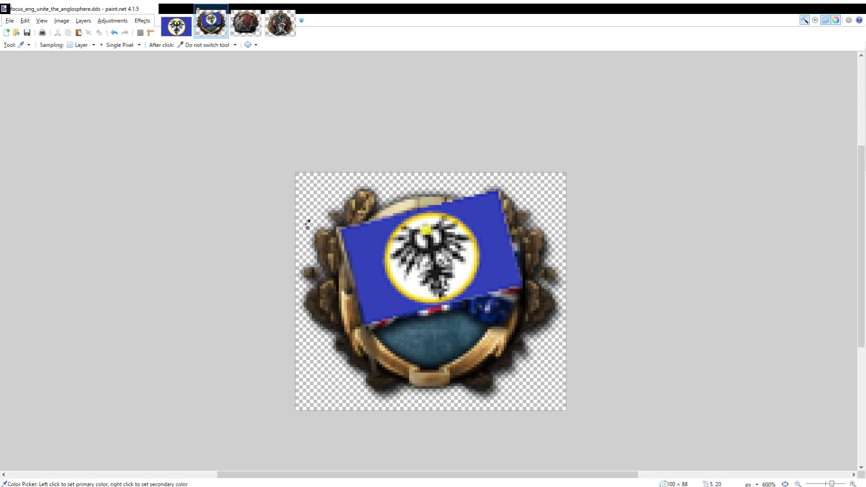
pyautogui.click(8, 129)
pyautogui.scroll(-4, 363, 194)
pyautogui.scroll(5, 399, 222)
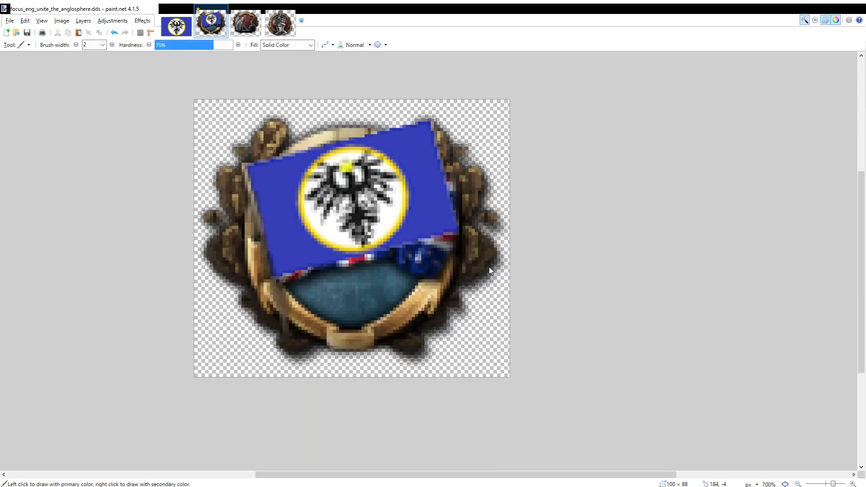
pyautogui.scroll(2, 365, 257)
pyautogui.scroll(-1, 331, 244)
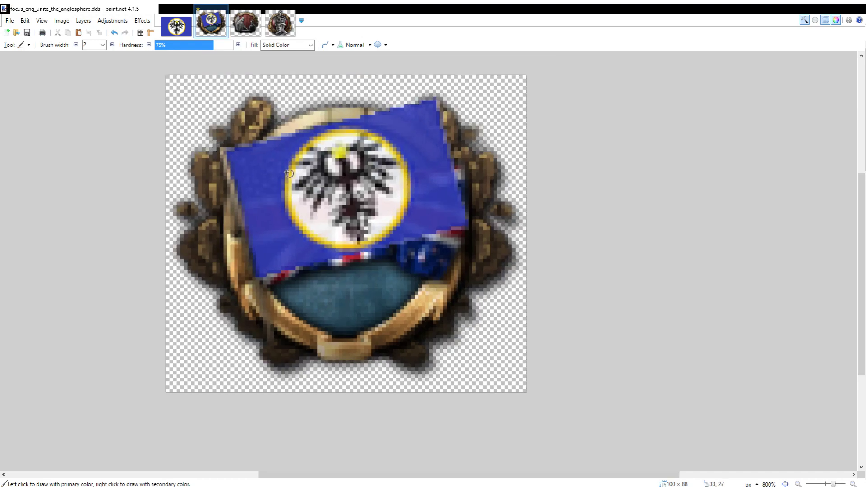
# Step: Stretch the eagle flag layer downward by about 4 pixels to cover the original flag's lower edge
pyautogui.click(19, 69)
pyautogui.moveTo(347, 394); pyautogui.dragTo(348, 407)
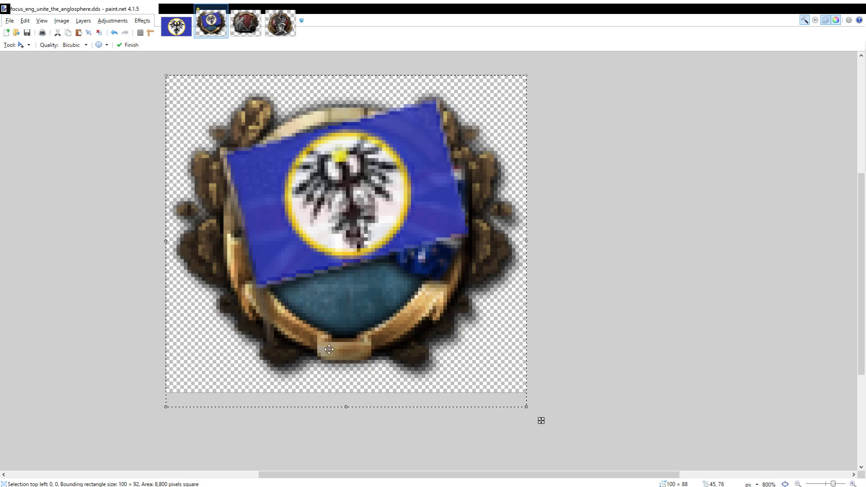
pyautogui.scroll(-2, 300, 302)
pyautogui.scroll(2, 301, 301)
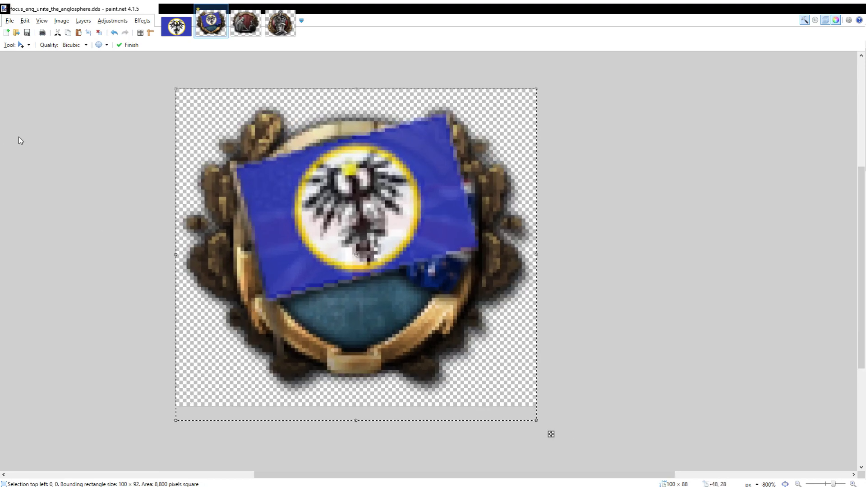
# Step: Undo the first eraser stroke and erase the eagle flag's edge pixels along the flagpole
pyautogui.press('e')
pyautogui.scroll(4, 297, 280)
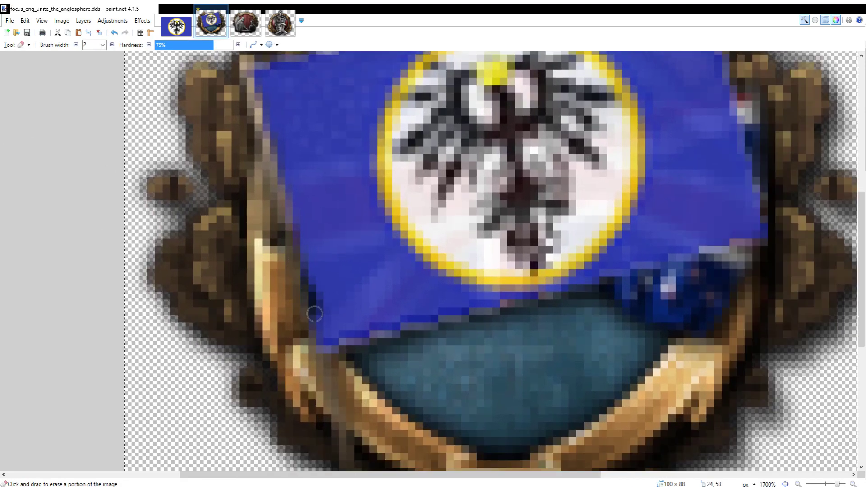
pyautogui.hotkey('ctrl', 'z')
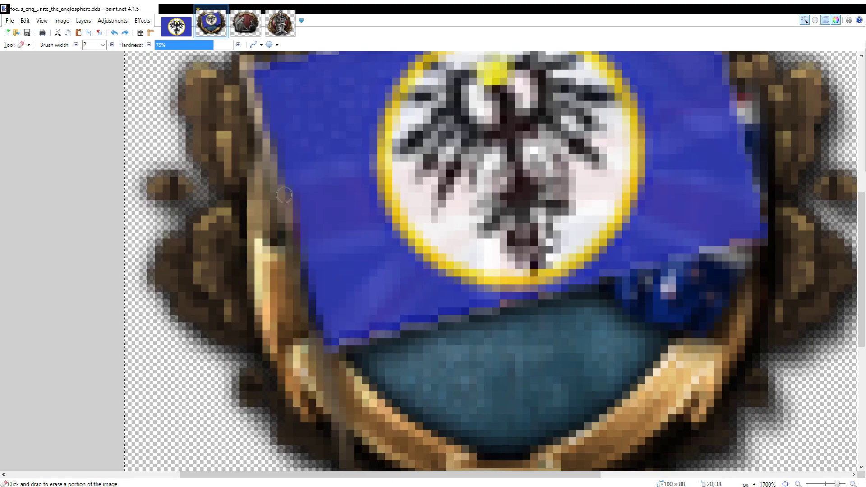
pyautogui.scroll(-5, 284, 196)
pyautogui.scroll(3, 278, 190)
pyautogui.moveTo(266, 144); pyautogui.dragTo(290, 206)
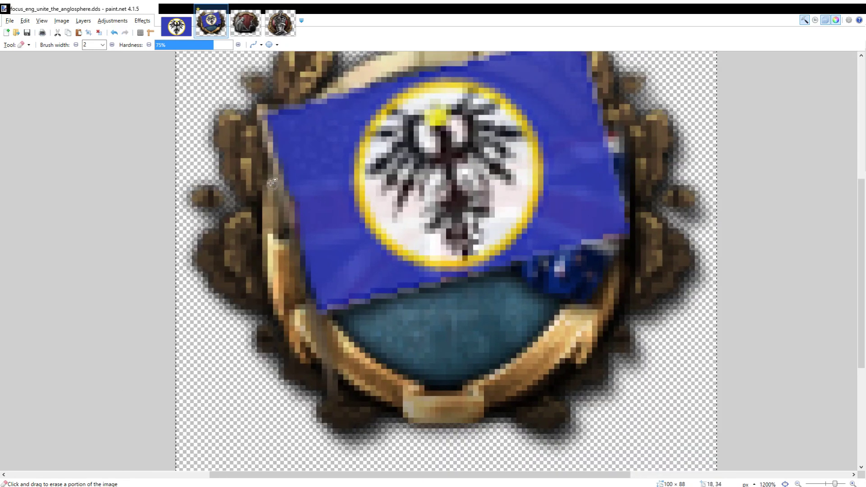
# Step: Try to select the greyish fringe along the eagle flag's lower edge with the Magic Wand, using global flood mode and 0% tolerance
pyautogui.press('p')
pyautogui.scroll(-4, 316, 210)
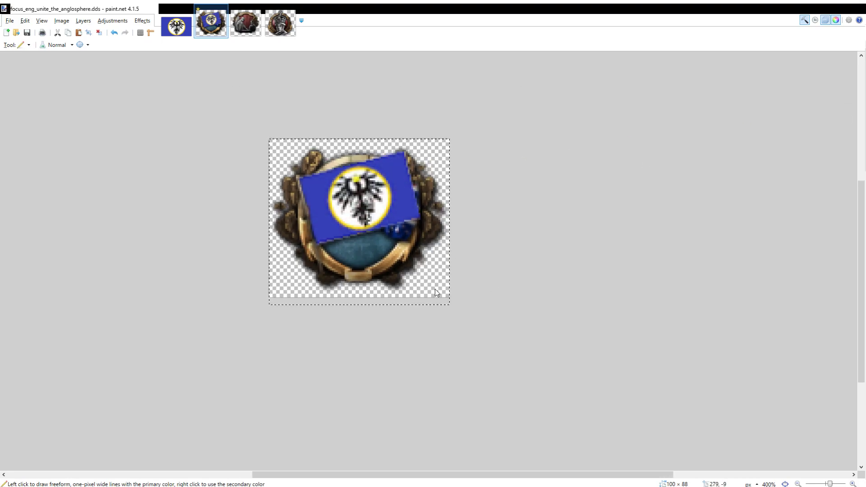
pyautogui.scroll(4, 293, 241)
pyautogui.click(5, 124)
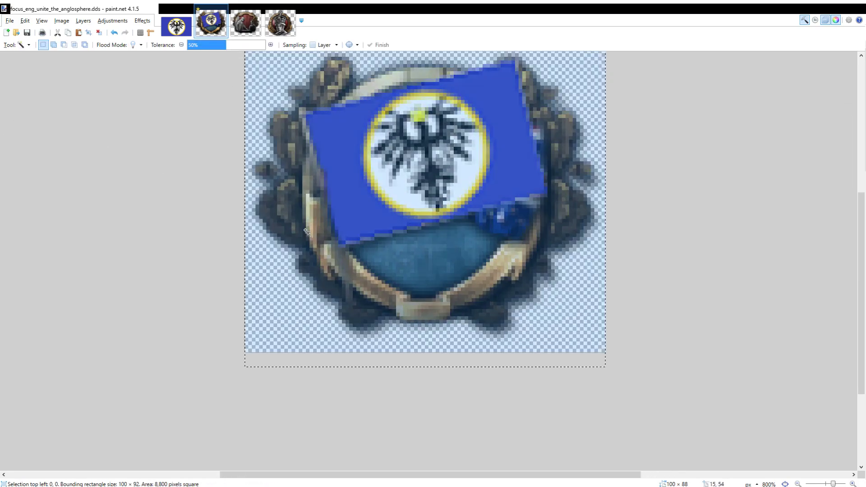
pyautogui.scroll(5, 342, 243)
pyautogui.click(381, 236)
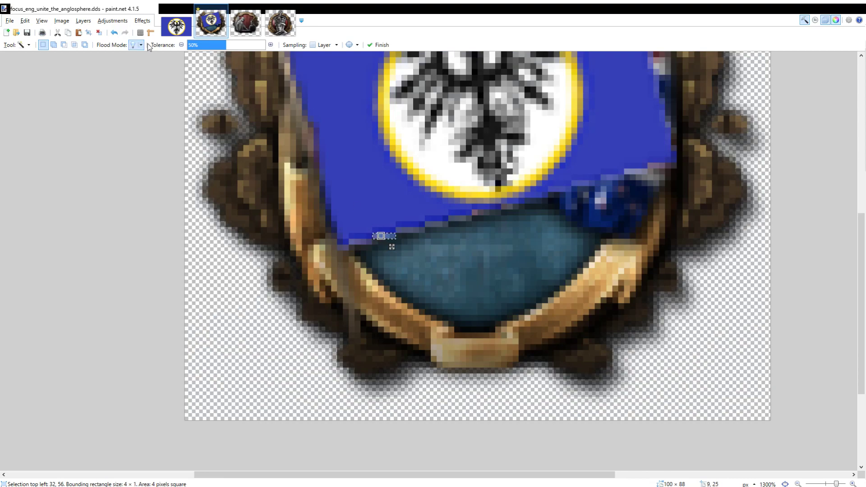
pyautogui.click(139, 64)
pyautogui.moveTo(208, 46); pyautogui.dragTo(91, 55)
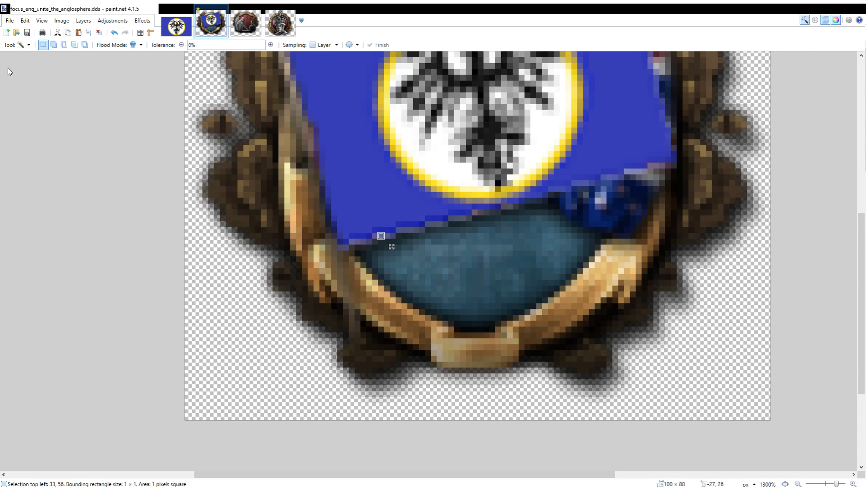
pyautogui.press('s')
pyautogui.scroll(-7, 147, 134)
pyautogui.scroll(2, 217, 125)
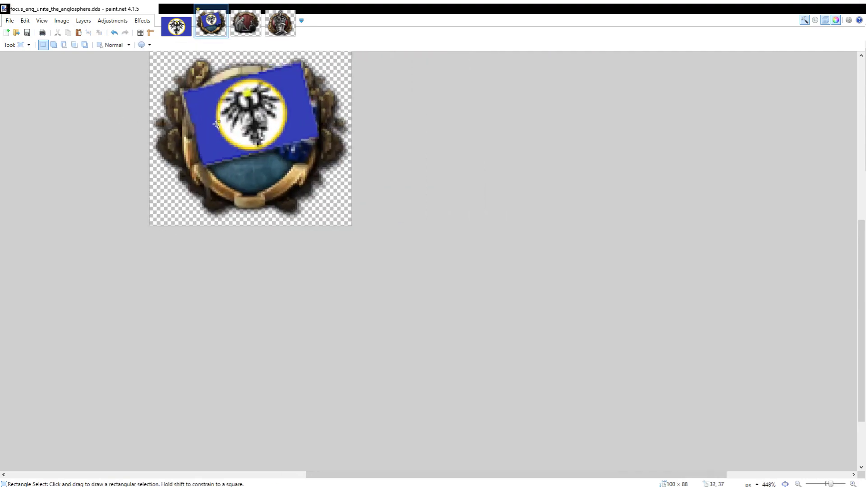
# Step: Erase the faded fringe pixels along the eagle flag's lower edge with a brush width of 2
pyautogui.press('e')
pyautogui.scroll(3, 226, 166)
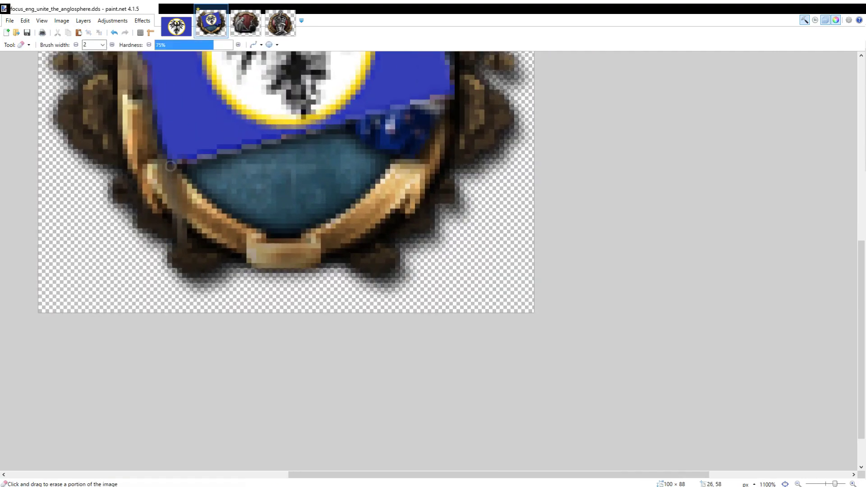
pyautogui.moveTo(227, 151)
pyautogui.mouseDown()
pyautogui.moveTo(455, 94)
pyautogui.moveTo(469, 205)
pyautogui.mouseUp()
pyautogui.scroll(-2, 468, 202)
pyautogui.scroll(1, 468, 202)
# Step: Erase the faded fringe pixels along the eagle flag's outer side edge and its upper edge
pyautogui.scroll(3, 462, 178)
pyautogui.moveTo(425, 75); pyautogui.dragTo(474, 291)
pyautogui.scroll(-1, 474, 290)
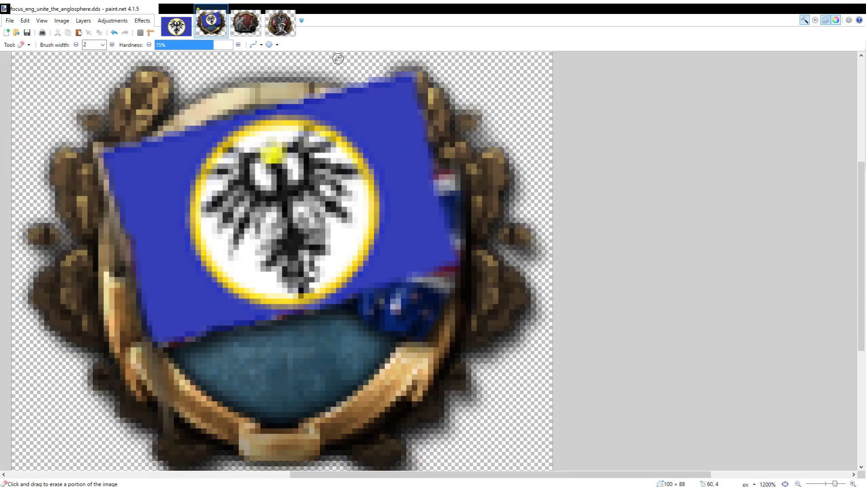
pyautogui.moveTo(187, 209)
pyautogui.mouseDown()
pyautogui.moveTo(208, 216)
pyautogui.moveTo(502, 135)
pyautogui.moveTo(536, 140)
pyautogui.mouseUp()
pyautogui.scroll(-5, 479, 153)
pyautogui.scroll(9, 469, 194)
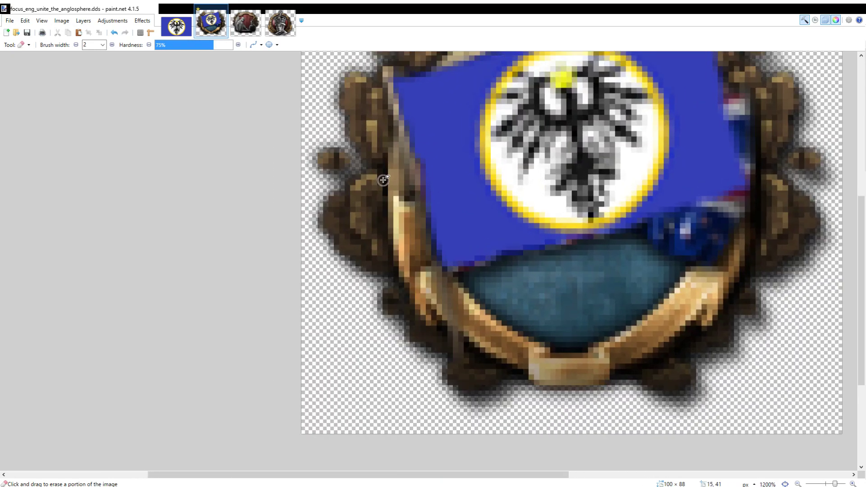
# Step: Make the eagle flag layer slightly transparent, then hide and show it to compare it with the original flag
pyautogui.scroll(-2, 400, 127)
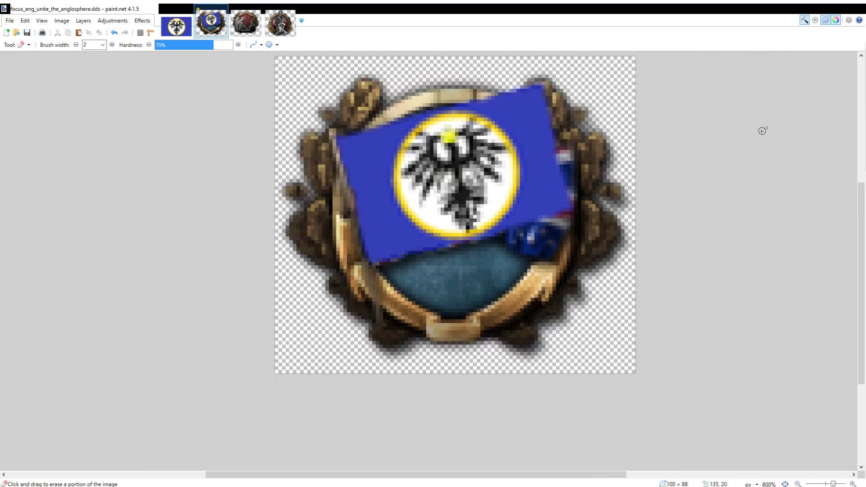
pyautogui.scroll(-2, 763, 130)
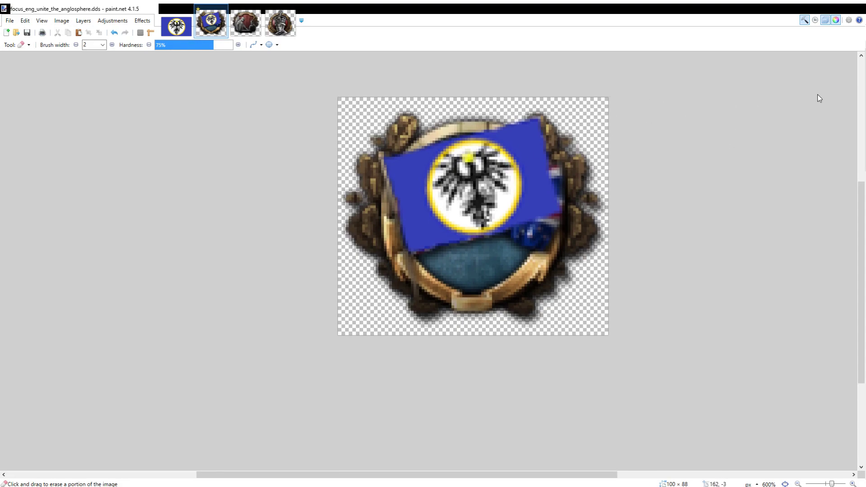
pyautogui.moveTo(485, 269); pyautogui.dragTo(474, 270)
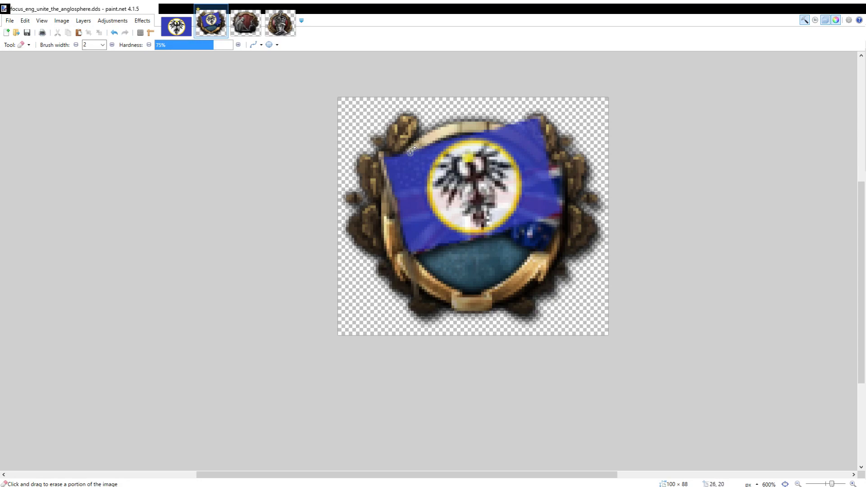
pyautogui.click(851, 80)
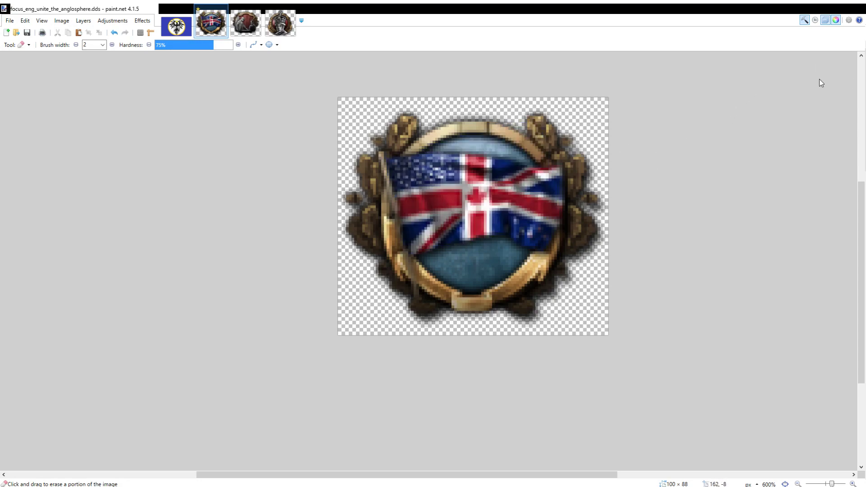
pyautogui.click(852, 81)
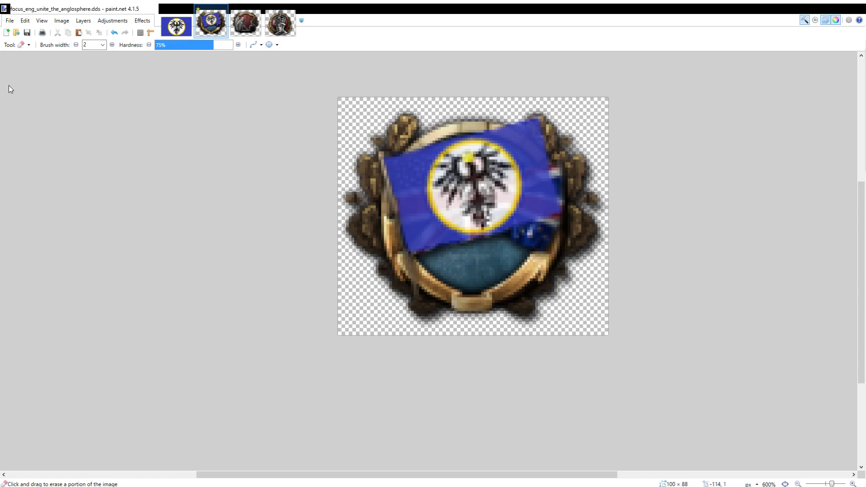
# Step: Lower the eagle flag layer's opacity further, then lasso and cut the part extending above the original flag's upper edge
pyautogui.press('s')
pyautogui.scroll(2, 454, 164)
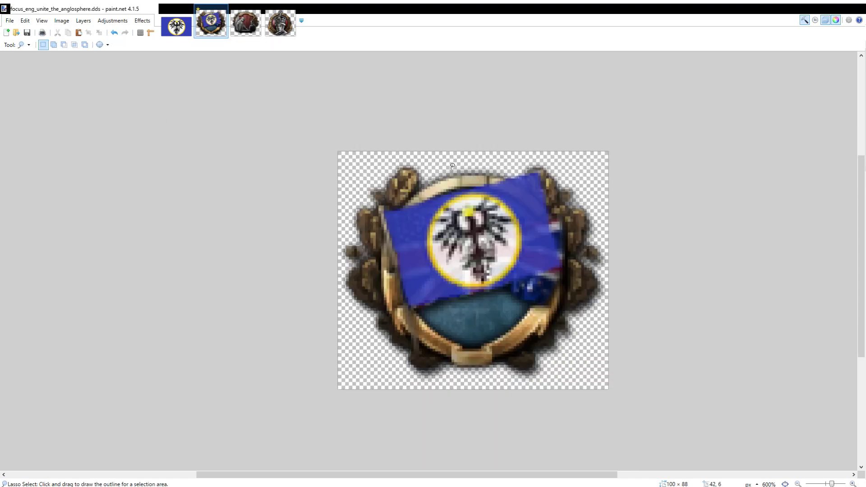
pyautogui.keyDown('ctrl'); pyautogui.scroll(3, 420, 180); pyautogui.keyUp('ctrl')
pyautogui.moveTo(420, 179); pyautogui.dragTo(336, 219)
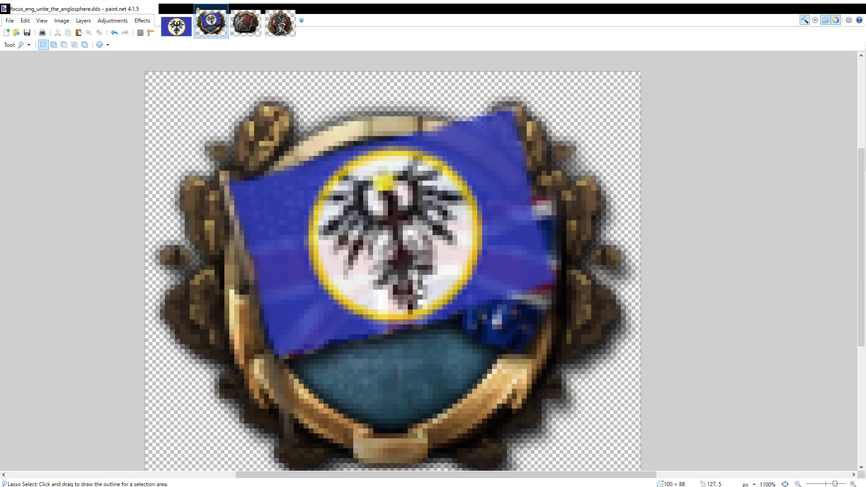
pyautogui.moveTo(481, 269); pyautogui.dragTo(466, 272)
pyautogui.moveTo(233, 182)
pyautogui.mouseDown()
pyautogui.moveTo(387, 176)
pyautogui.moveTo(527, 198)
pyautogui.moveTo(558, 194)
pyautogui.moveTo(527, 124)
pyautogui.moveTo(496, 105)
pyautogui.mouseUp()
pyautogui.press('Delete')
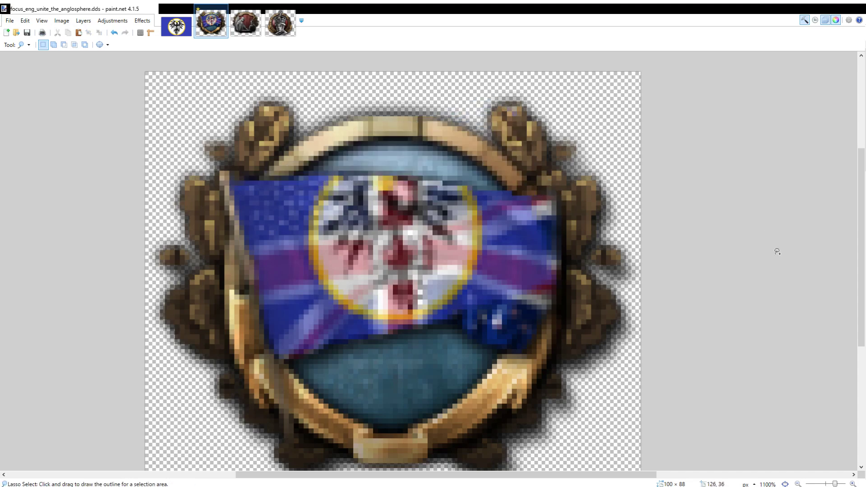
# Step: Paste the cut flag piece, rotate it to about -22.9° and place it over the original flag's upper fly side
pyautogui.hotkey('ctrl', 'v')
pyautogui.moveTo(483, 137); pyautogui.dragTo(502, 226)
pyautogui.scroll(-2, 497, 139)
pyautogui.scroll(3, 419, 171)
pyautogui.scroll(-5, 368, 163)
pyautogui.scroll(3, 388, 162)
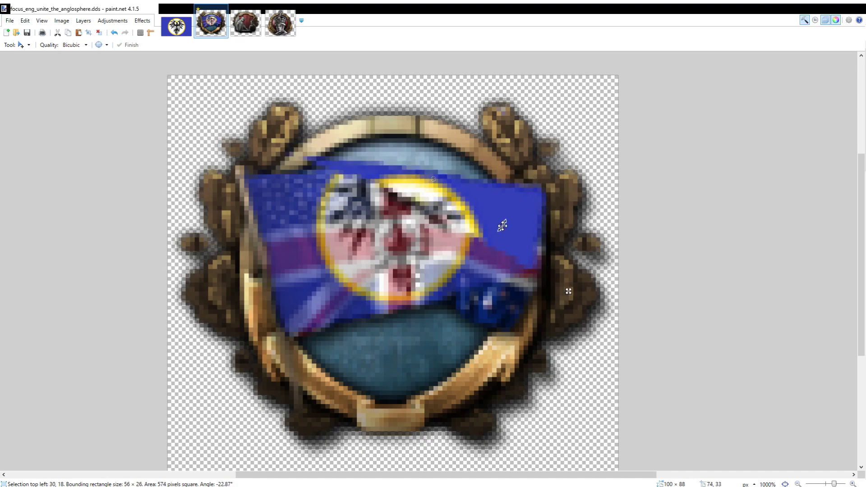
# Step: Lasso and cut the blue overhang of the pasted piece that sticks out above the original flag's upper edge
pyautogui.scroll(1, 473, 215)
pyautogui.click(10, 86)
pyautogui.moveTo(169, 124)
pyautogui.mouseDown()
pyautogui.moveTo(287, 170)
pyautogui.moveTo(350, 170)
pyautogui.moveTo(341, 139)
pyautogui.moveTo(367, 145)
pyautogui.mouseUp()
pyautogui.scroll(2, 367, 146)
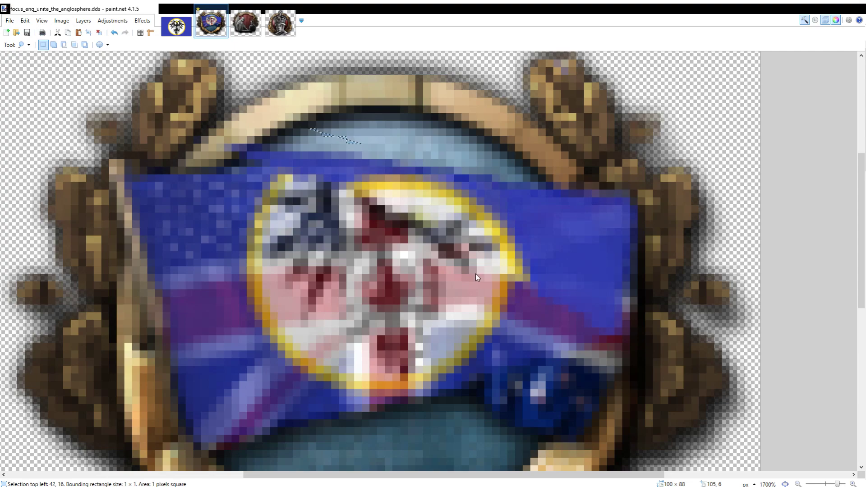
pyautogui.moveTo(226, 183)
pyautogui.mouseDown()
pyautogui.moveTo(332, 192)
pyautogui.moveTo(382, 162)
pyautogui.moveTo(239, 142)
pyautogui.mouseUp()
pyautogui.press('Delete')
pyautogui.scroll(-4, 239, 142)
pyautogui.scroll(3, 263, 142)
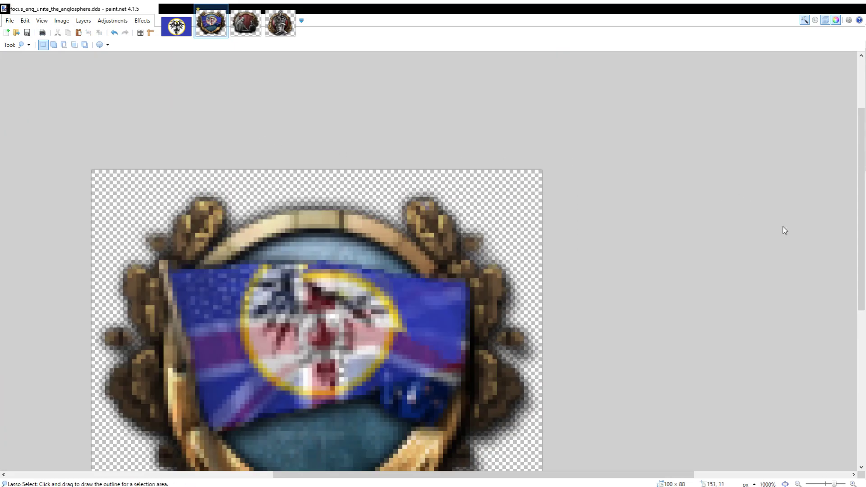
# Step: Paste the cut overhang piece, rotate it to about 9.6°, fit it along the flag's upper edge near the pole, and deselect it
pyautogui.hotkey('ctrl', 'v')
pyautogui.scroll(3, 344, 249)
pyautogui.moveTo(342, 239); pyautogui.dragTo(459, 173)
pyautogui.moveTo(262, 206); pyautogui.dragTo(329, 220)
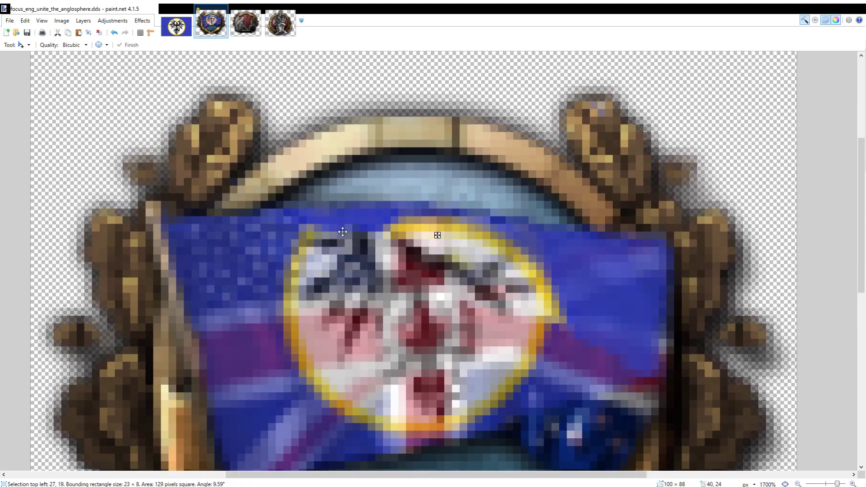
pyautogui.scroll(-4, 273, 200)
pyautogui.scroll(2, 287, 215)
pyautogui.click(9, 78)
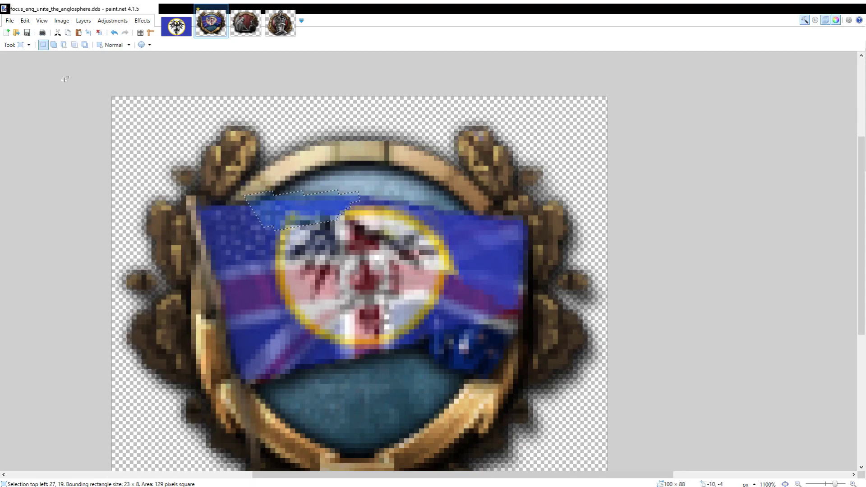
pyautogui.click(54, 77)
# Step: Restore the eagle flag layer's full opacity and check the reshaped flag in the icon
pyautogui.scroll(-3, 112, 97)
pyautogui.scroll(-2, 327, 116)
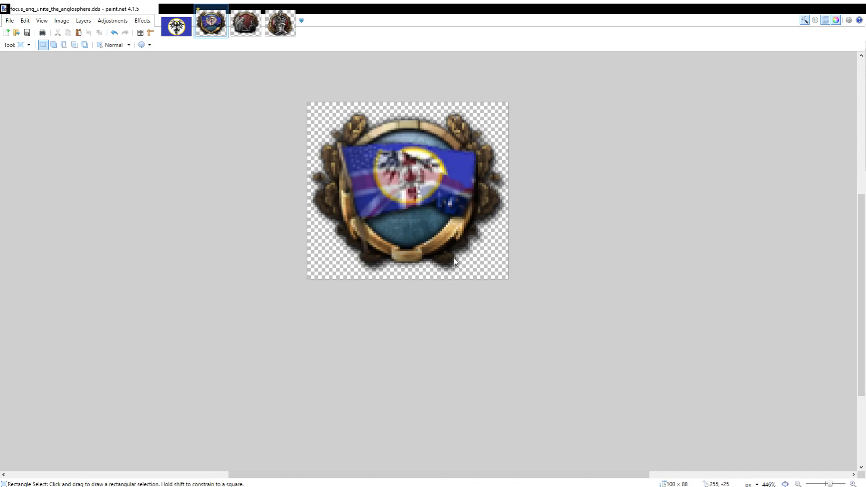
pyautogui.moveTo(459, 267); pyautogui.dragTo(503, 276)
pyautogui.scroll(-5, 426, 244)
pyautogui.scroll(5, 464, 232)
pyautogui.scroll(4, 441, 210)
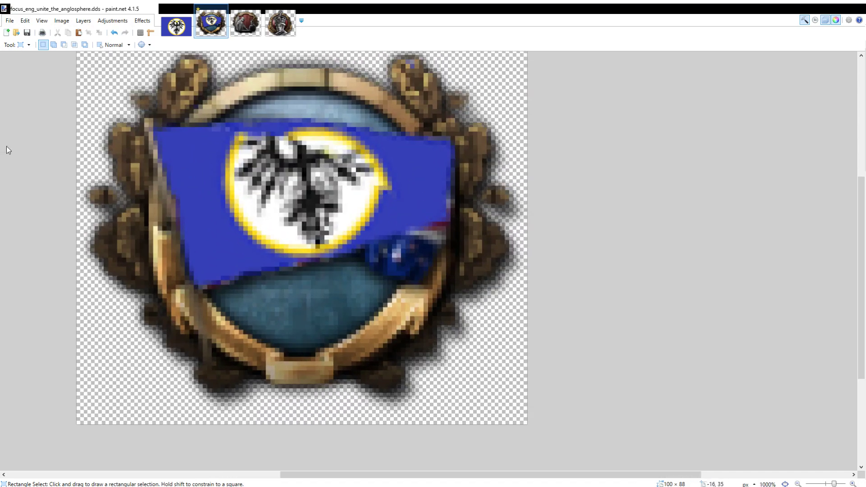
pyautogui.press('s')
pyautogui.press('s')
pyautogui.scroll(4, 389, 215)
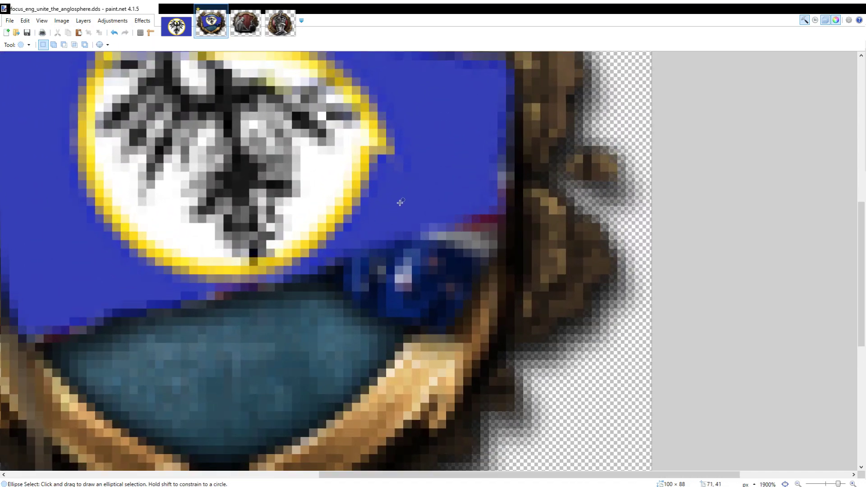
pyautogui.moveTo(238, 198); pyautogui.dragTo(301, 232)
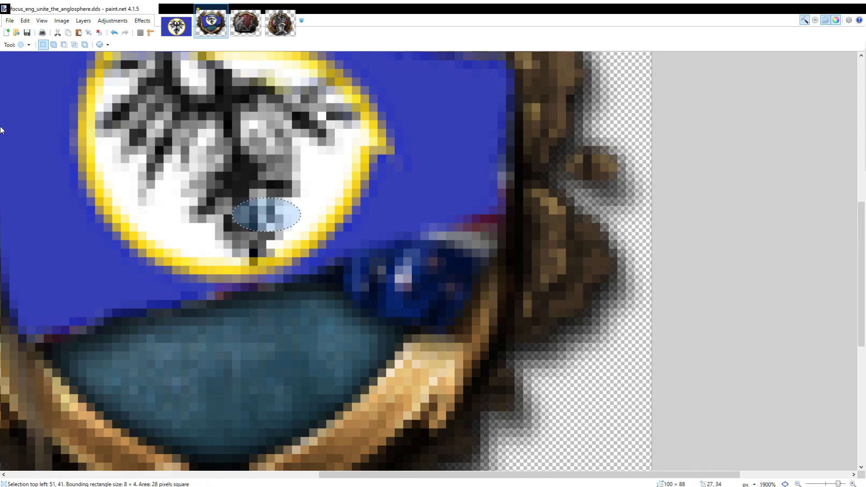
pyautogui.click(9, 84)
pyautogui.moveTo(68, 120); pyautogui.dragTo(187, 154)
pyautogui.scroll(-2, 185, 158)
pyautogui.click(150, 306)
pyautogui.moveTo(142, 312)
pyautogui.mouseDown()
pyautogui.moveTo(190, 311)
pyautogui.moveTo(248, 281)
pyautogui.moveTo(302, 286)
pyautogui.moveTo(369, 277)
pyautogui.moveTo(390, 262)
pyautogui.moveTo(187, 273)
pyautogui.mouseUp()
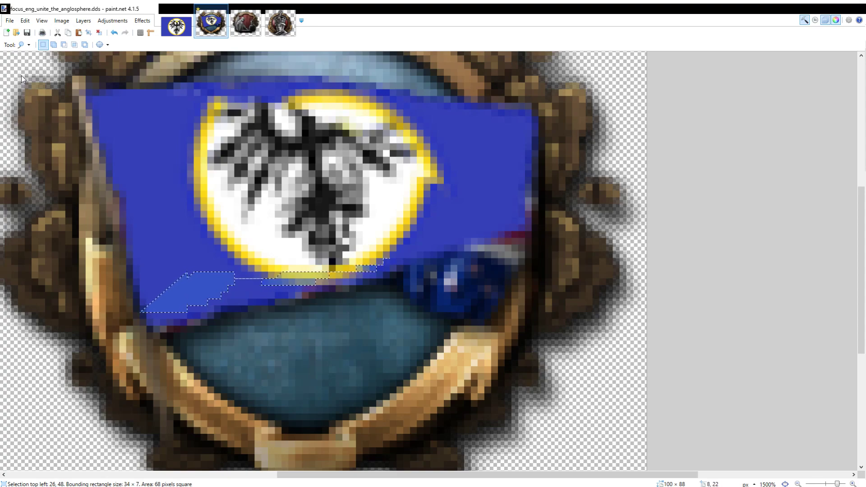
pyautogui.hotkey('ctrl', 'z')
# Step: Lasso the thin strip along the flag's lower edge near the pole, stretch it downward over the original flag's border, and deselect it
pyautogui.moveTo(147, 306)
pyautogui.mouseDown()
pyautogui.moveTo(244, 285)
pyautogui.moveTo(371, 275)
pyautogui.moveTo(181, 324)
pyautogui.moveTo(149, 311)
pyautogui.mouseUp()
pyautogui.press('m')
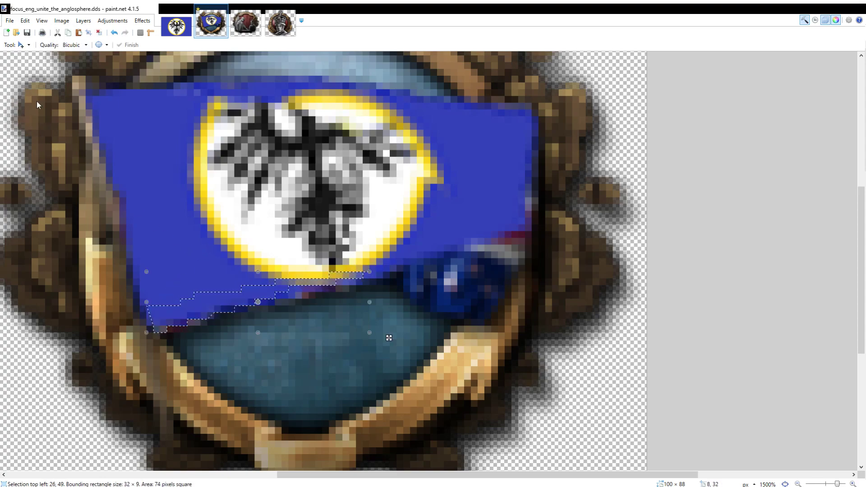
pyautogui.moveTo(258, 333); pyautogui.dragTo(258, 347)
pyautogui.moveTo(300, 297); pyautogui.dragTo(302, 290)
pyautogui.scroll(2, 223, 299)
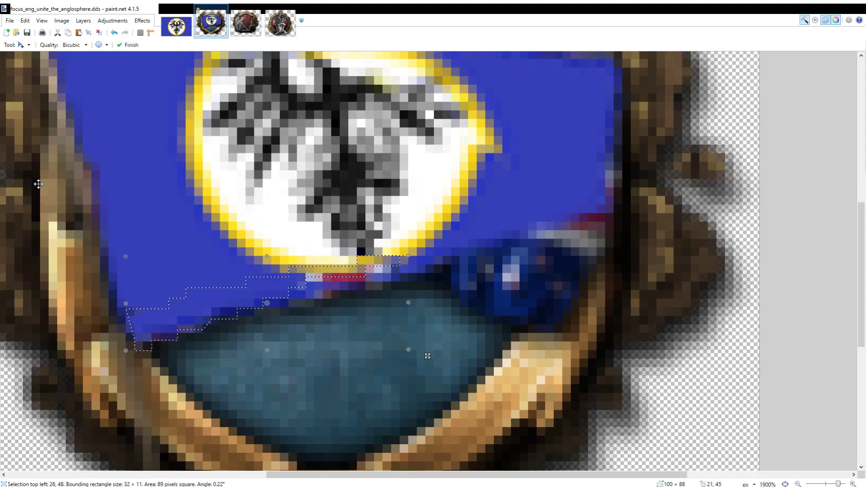
pyautogui.hotkey('ctrl', 'd')
# Step: Paint over the red and white remnants below the emblem in the flag's blue, with brush width 1 and 0% hardness
pyautogui.press('k')
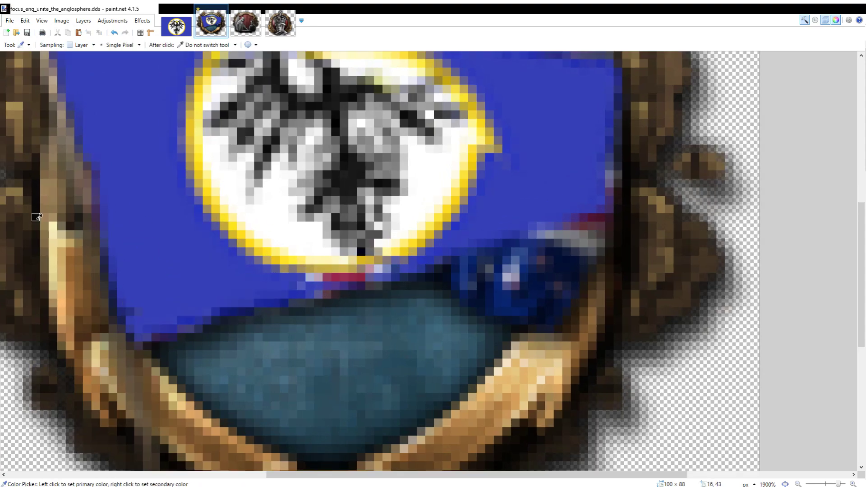
pyautogui.press('b')
pyautogui.scroll(2, 231, 198)
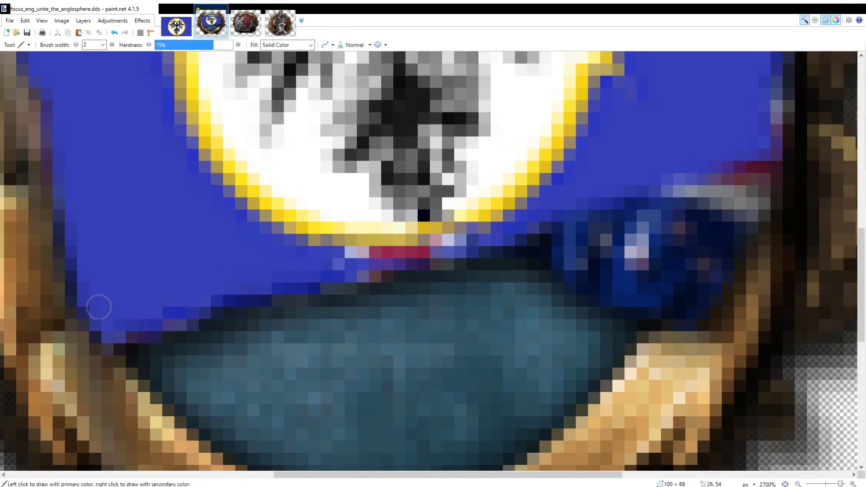
pyautogui.scroll(-4, 183, 315)
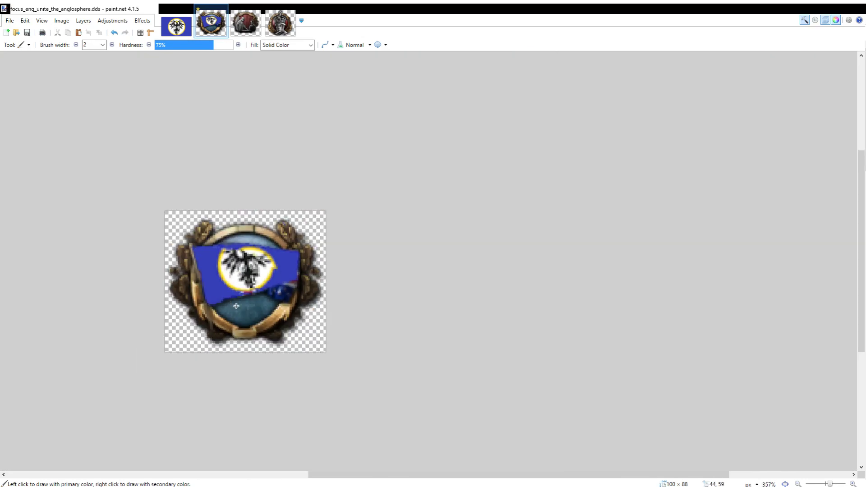
pyautogui.scroll(3, 207, 285)
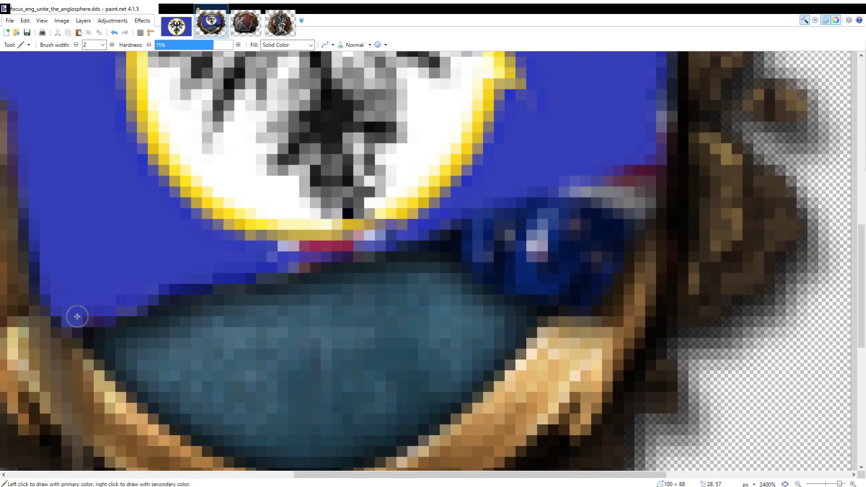
pyautogui.moveTo(323, 246)
pyautogui.mouseDown()
pyautogui.moveTo(278, 252)
pyautogui.moveTo(375, 248)
pyautogui.moveTo(329, 252)
pyautogui.mouseUp()
pyautogui.click(156, 45)
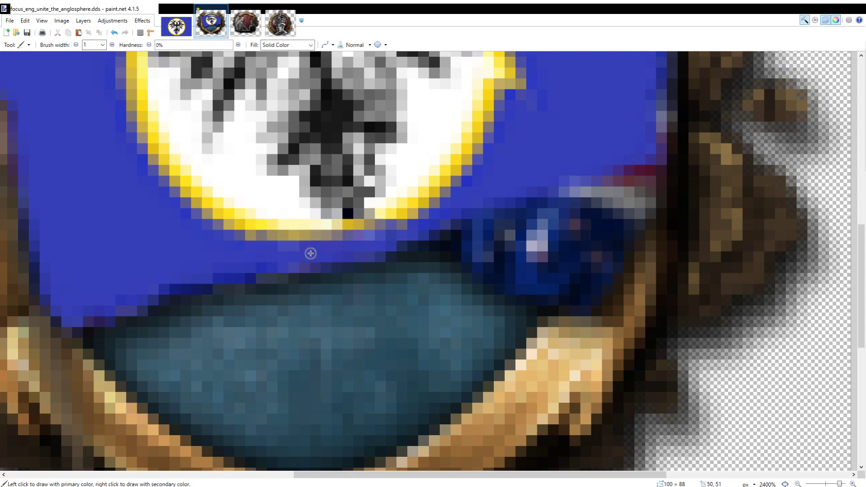
# Step: Lasso the lower fly-side part of the flag, including the yellow ring's edge and the blue area beside it
pyautogui.scroll(-12, 339, 261)
pyautogui.scroll(3, 352, 275)
pyautogui.scroll(-2, 352, 275)
pyautogui.scroll(7, 351, 275)
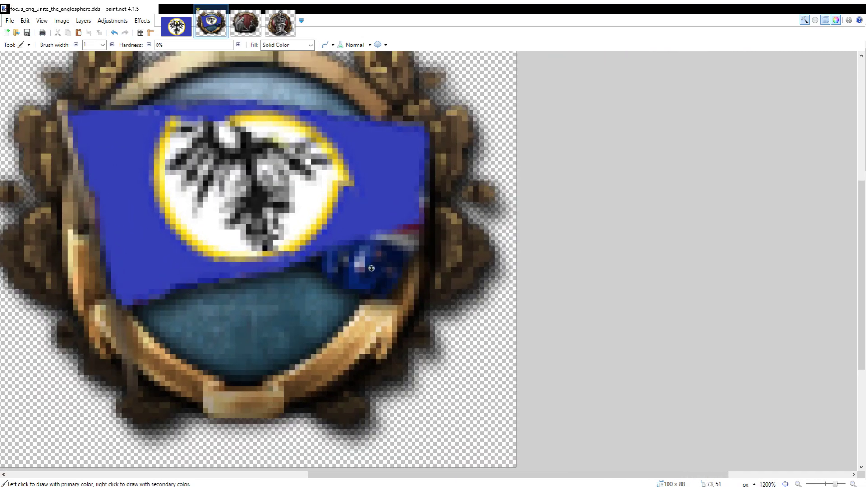
pyautogui.scroll(1, 348, 256)
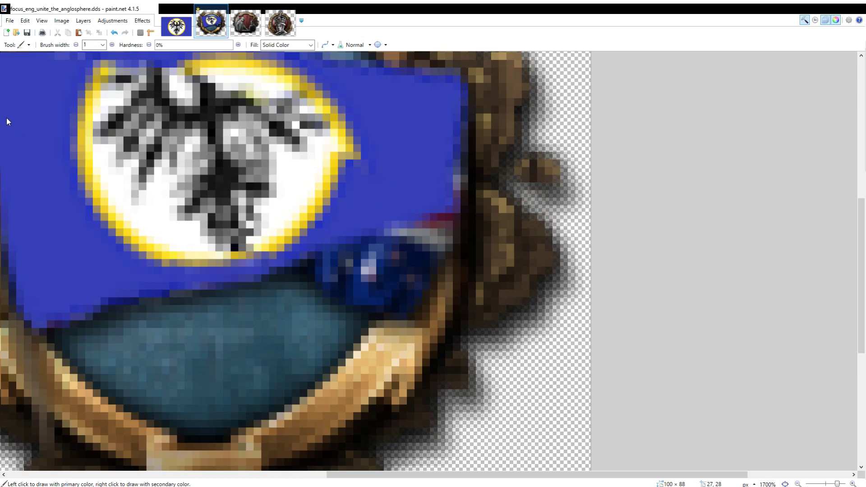
pyautogui.press('s')
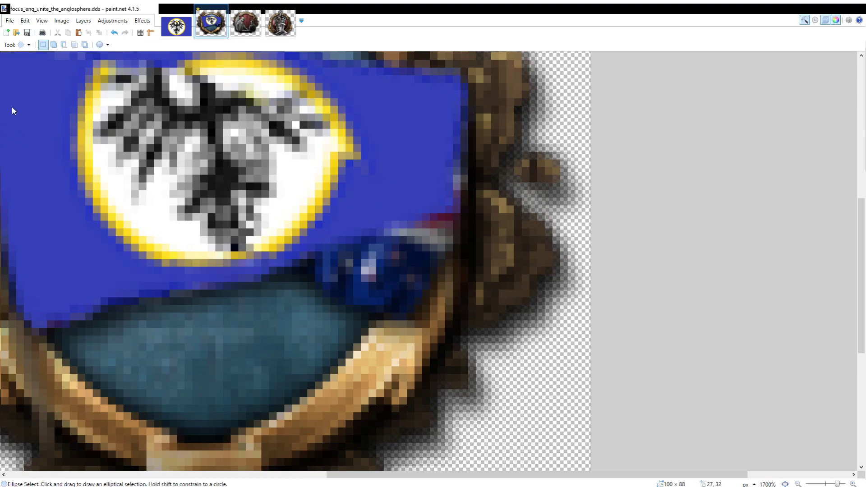
pyautogui.hotkey('shift', 's')
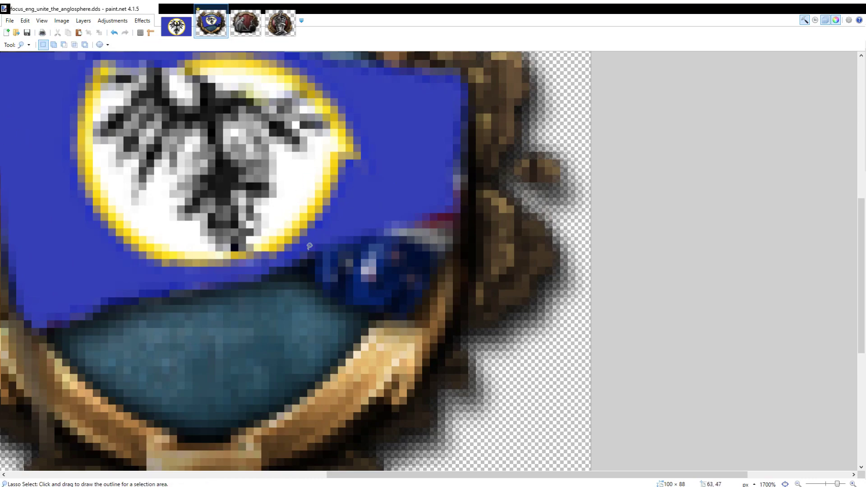
pyautogui.moveTo(280, 227)
pyautogui.mouseDown()
pyautogui.moveTo(325, 230)
pyautogui.moveTo(364, 214)
pyautogui.moveTo(346, 206)
pyautogui.mouseUp()
pyautogui.moveTo(248, 184)
pyautogui.mouseDown()
pyautogui.moveTo(281, 214)
pyautogui.moveTo(277, 246)
pyautogui.moveTo(295, 265)
pyautogui.moveTo(278, 217)
pyautogui.moveTo(354, 221)
pyautogui.moveTo(434, 176)
pyautogui.moveTo(363, 132)
pyautogui.moveTo(246, 130)
pyautogui.mouseUp()
pyautogui.click(288, 235)
pyautogui.hotkey('ctrl', 'z')
pyautogui.moveTo(265, 198)
pyautogui.mouseDown()
pyautogui.moveTo(348, 242)
pyautogui.moveTo(400, 186)
pyautogui.moveTo(396, 148)
pyautogui.moveTo(373, 121)
pyautogui.mouseUp()
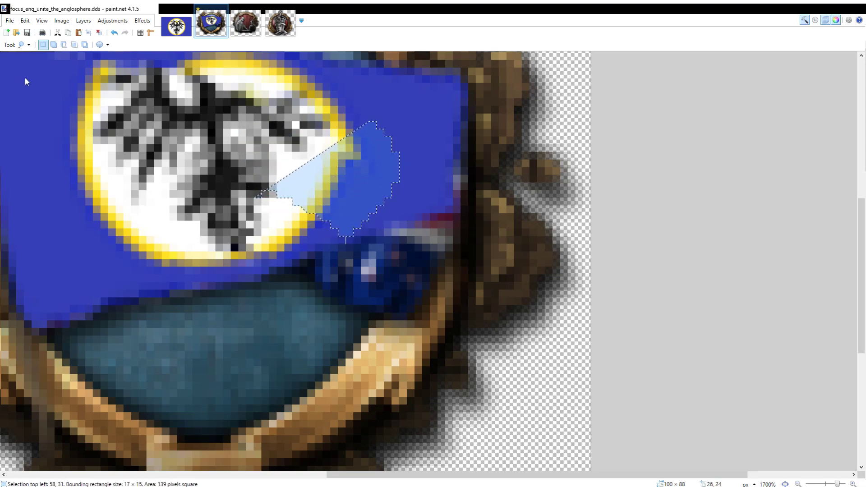
# Step: Stretch the lassoed flag piece to 24 × 26 pixels over the original flag's lower fly corner, and deselect it
pyautogui.press('m')
pyautogui.moveTo(412, 251); pyautogui.dragTo(456, 343)
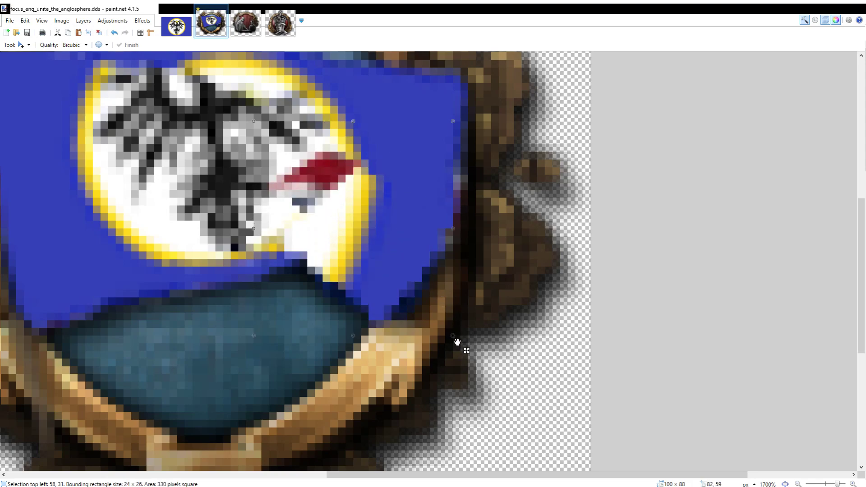
pyautogui.scroll(-3, 426, 265)
pyautogui.scroll(4, 425, 265)
pyautogui.rightClick(424, 265)
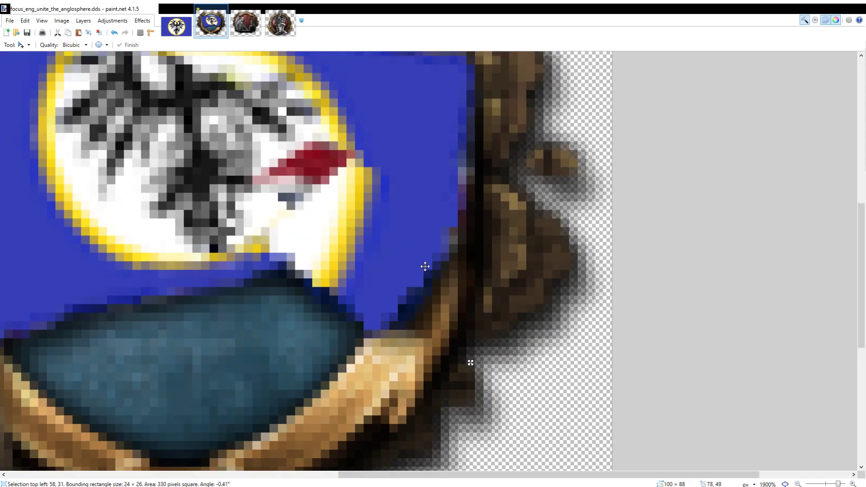
pyautogui.scroll(-5, 424, 264)
pyautogui.press('s')
pyautogui.scroll(-4, 83, 103)
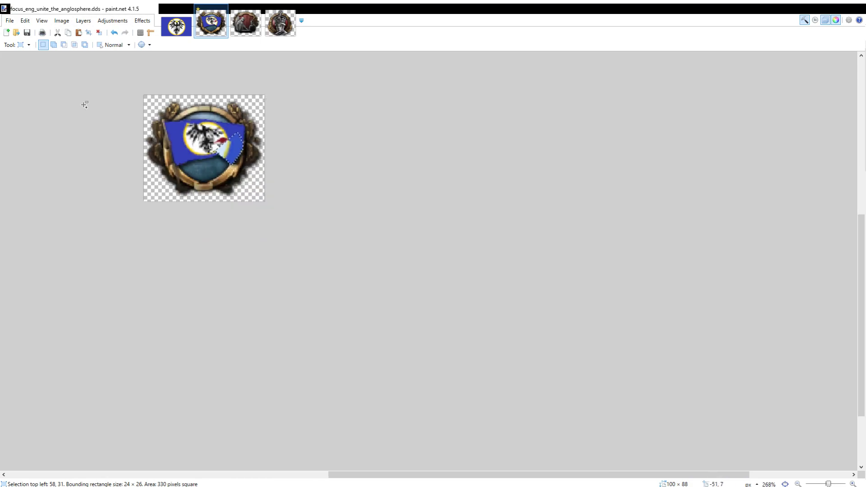
pyautogui.click(106, 129)
pyautogui.hotkey('ctrl', 'v')
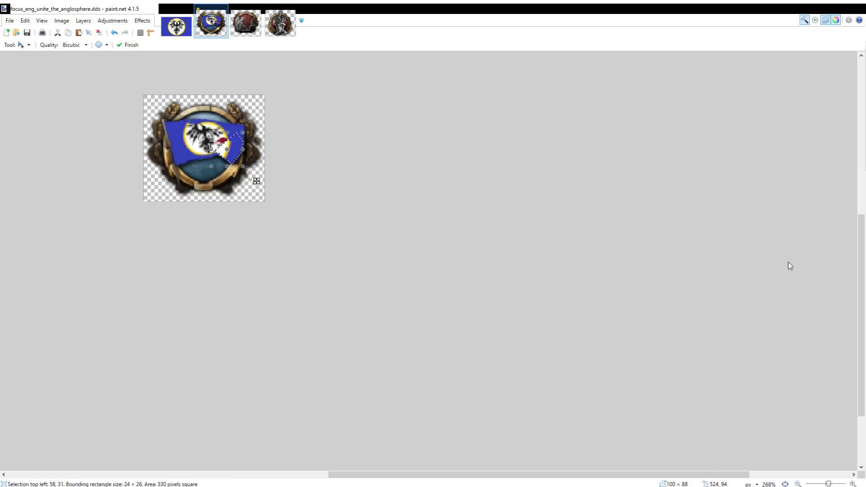
pyautogui.scroll(2, 356, 126)
pyautogui.press('s')
pyautogui.scroll(-4, 305, 209)
pyautogui.scroll(5, 304, 210)
pyautogui.scroll(6, 304, 210)
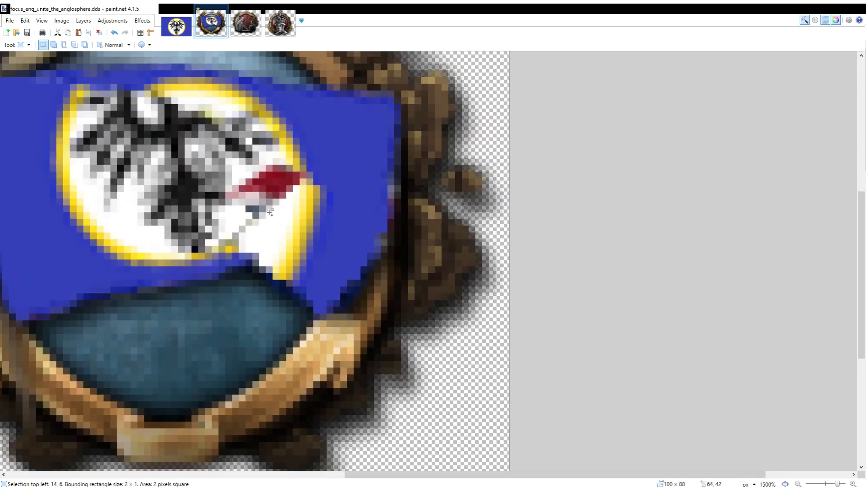
# Step: Switch from the Color Picker to the Paintbrush and set its width to 3 pixels
pyautogui.press('k')
pyautogui.scroll(2, 293, 260)
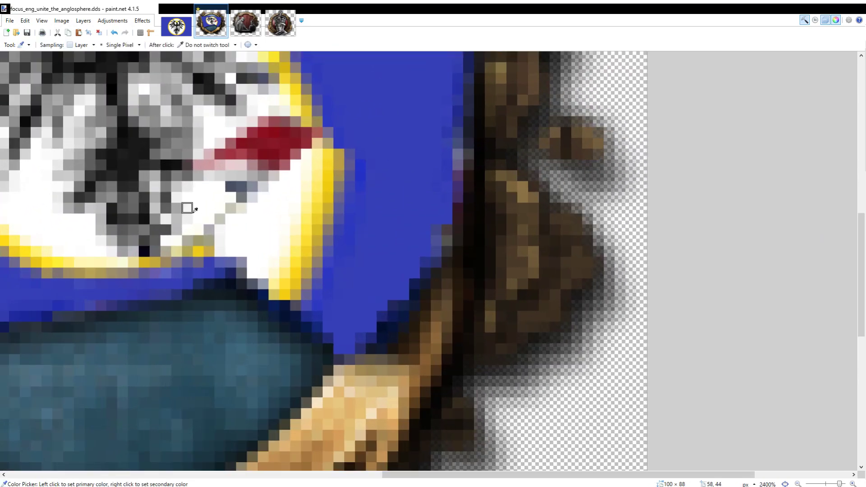
pyautogui.press('b')
pyautogui.scroll(1, 708, 162)
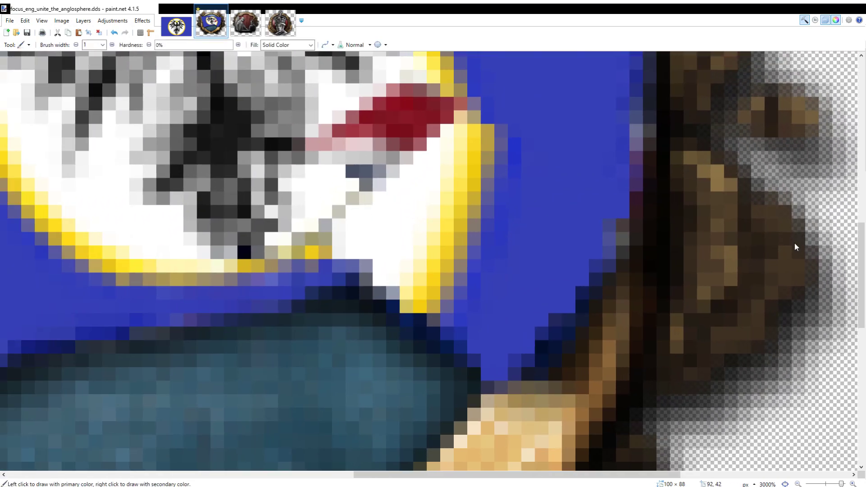
pyautogui.click(113, 44)
pyautogui.scroll(-2, 414, 195)
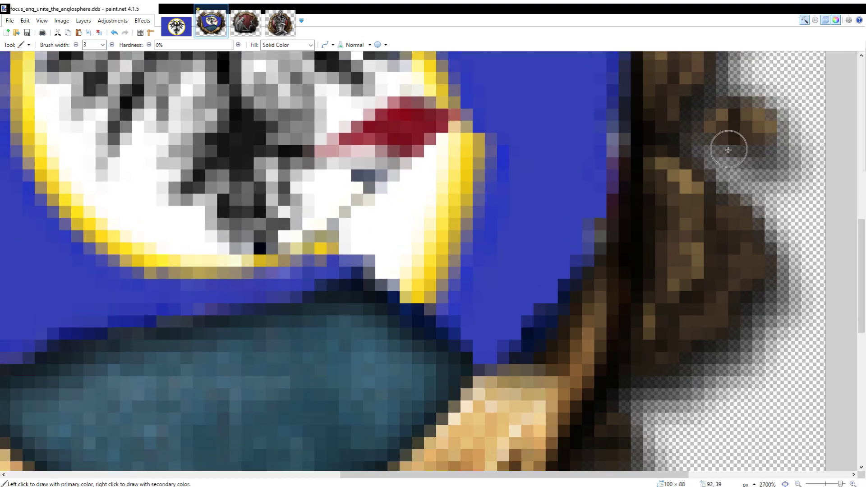
pyautogui.scroll(-6, 155, 201)
# Step: Paint yellow along the emblem's broken lower fly-side edge to continue its ring with the 3-pixel brush
pyautogui.moveTo(176, 181); pyautogui.dragTo(274, 201)
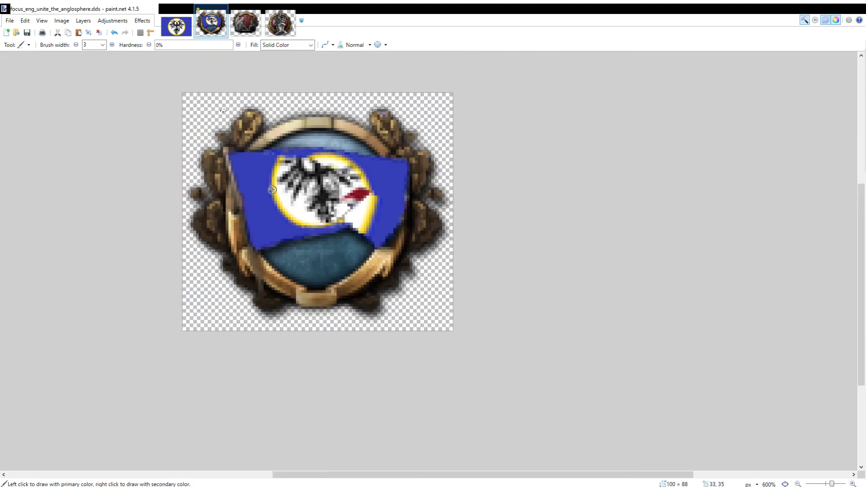
pyautogui.scroll(1, 184, 74)
pyautogui.click(11, 76)
pyautogui.click(19, 141)
pyautogui.click(14, 149)
pyautogui.scroll(2, 525, 289)
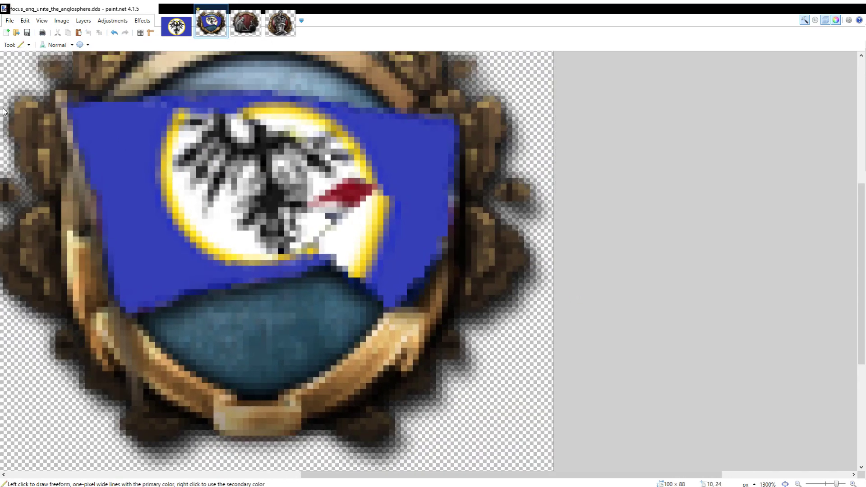
pyautogui.click(12, 130)
pyautogui.scroll(2, 378, 245)
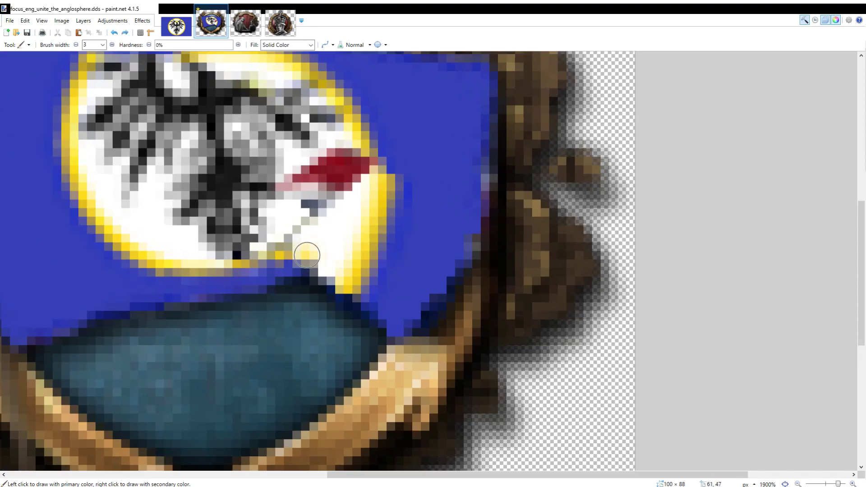
pyautogui.scroll(-2, 371, 197)
pyautogui.scroll(-4, 371, 197)
pyautogui.scroll(5, 356, 205)
pyautogui.scroll(-7, 402, 222)
pyautogui.scroll(7, 399, 224)
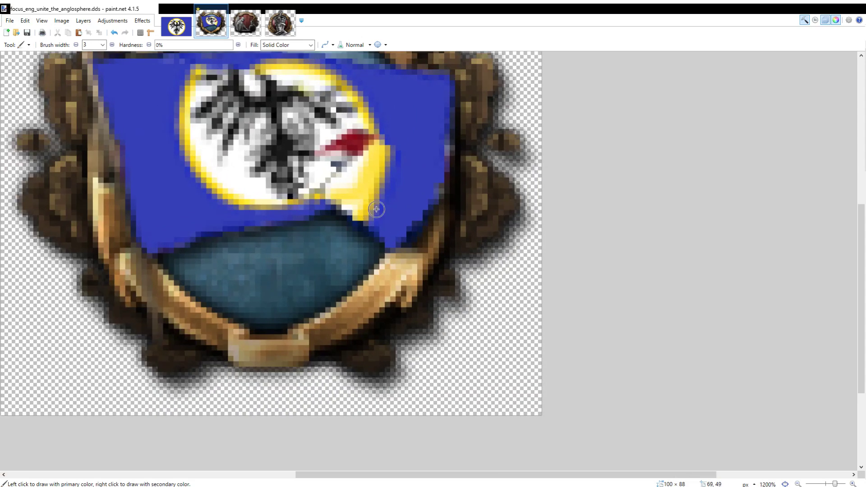
# Step: Paint over the red remnant inside the emblem's fly side in white
pyautogui.scroll(3, 257, 165)
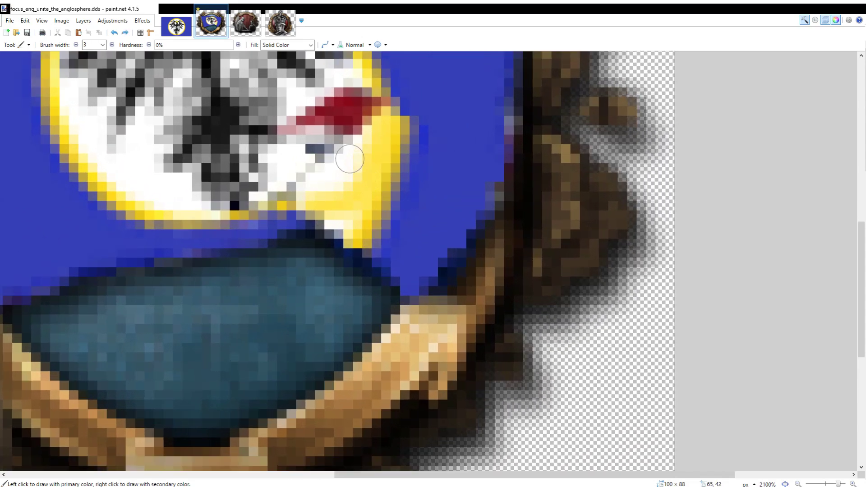
pyautogui.moveTo(370, 126)
pyautogui.mouseDown()
pyautogui.moveTo(368, 145)
pyautogui.moveTo(346, 174)
pyautogui.moveTo(303, 187)
pyautogui.moveTo(363, 130)
pyautogui.moveTo(352, 136)
pyautogui.moveTo(361, 114)
pyautogui.moveTo(325, 111)
pyautogui.moveTo(357, 97)
pyautogui.moveTo(338, 100)
pyautogui.moveTo(338, 127)
pyautogui.moveTo(297, 126)
pyautogui.mouseUp()
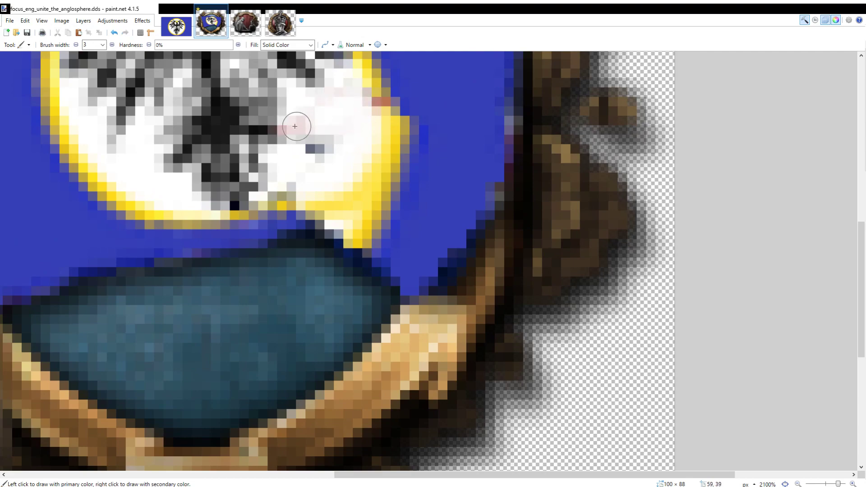
pyautogui.scroll(-10, 358, 138)
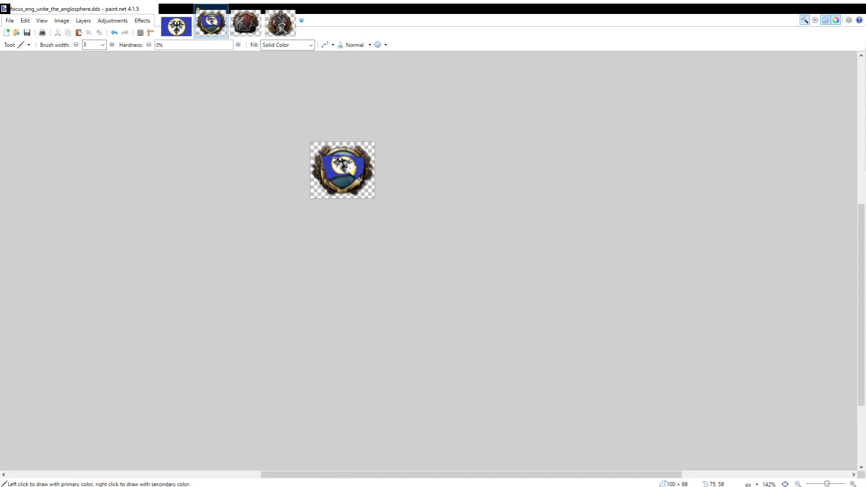
pyautogui.scroll(10, 359, 176)
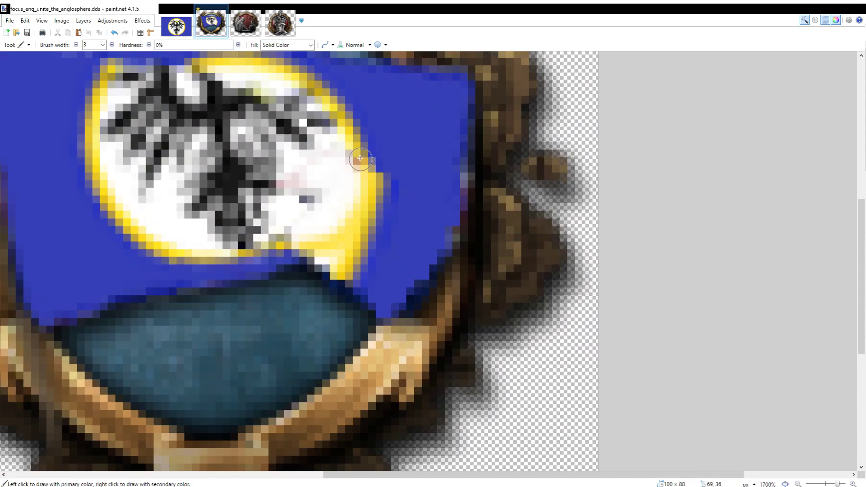
pyautogui.scroll(-12, 336, 172)
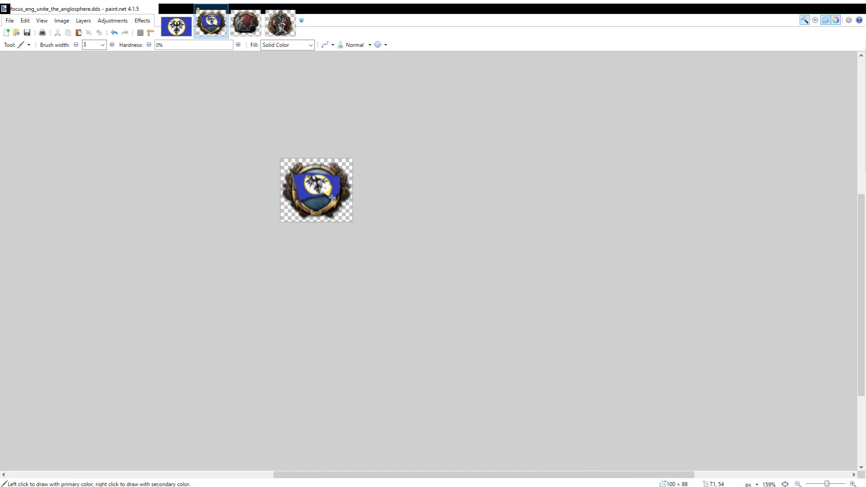
# Step: Try to extend the eagle's feathers over the bluish spot on the emblem's fly side with dark brush strokes
pyautogui.scroll(5, 41, 147)
pyautogui.press('k')
pyautogui.scroll(5, 309, 174)
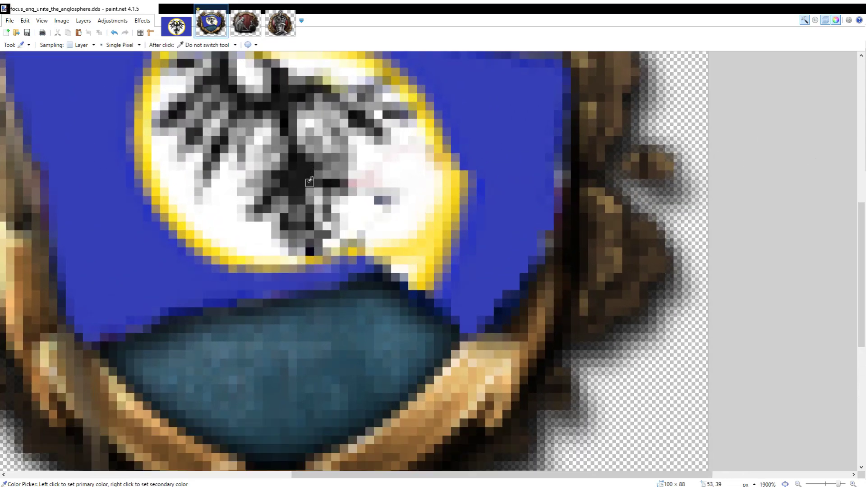
pyautogui.press('b')
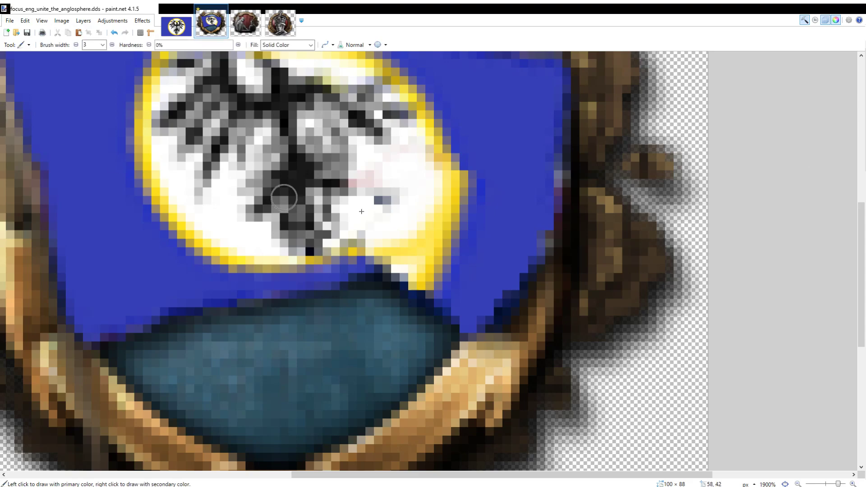
pyautogui.scroll(-15, 334, 207)
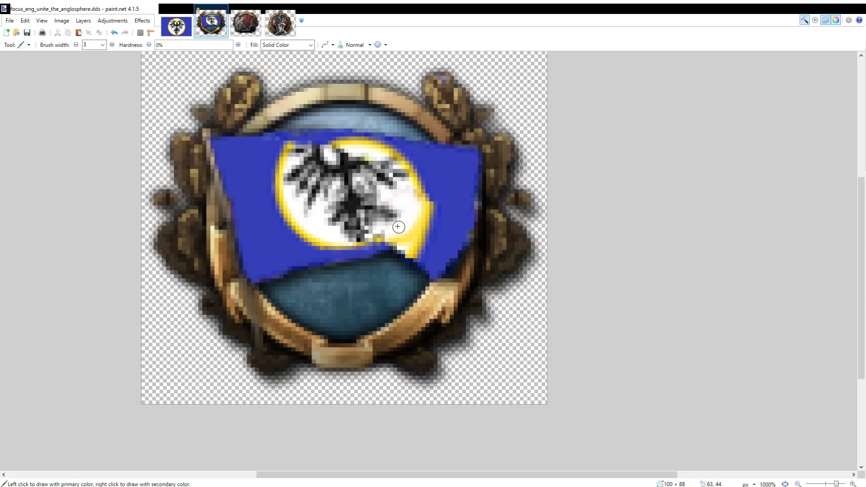
pyautogui.scroll(5, 412, 299)
pyautogui.scroll(6, 381, 217)
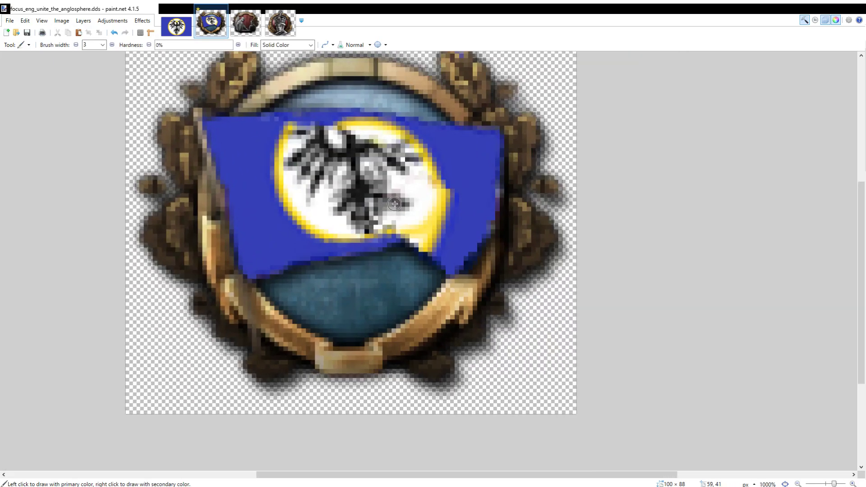
# Step: Undo the dark feather strokes beside the eagle's tail
pyautogui.hotkey('ctrl', 'z')
pyautogui.hotkey('ctrl', 'z')
pyautogui.hotkey('ctrl', 'z')
pyautogui.hotkey('ctrl', 'z')
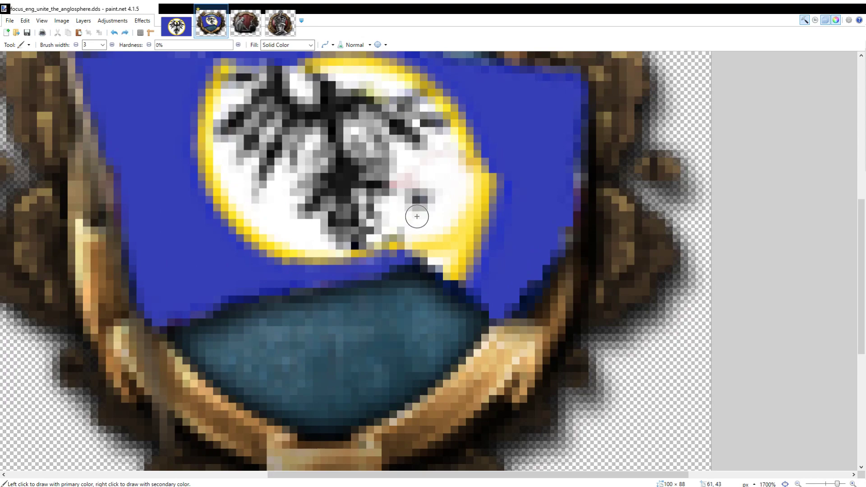
# Step: Paint grey feather shading over the reddish and bluish spots beside the eagle's tail with the 3-pixel brush
pyautogui.scroll(3, 425, 197)
pyautogui.click(402, 187)
pyautogui.scroll(-3, 434, 225)
pyautogui.scroll(2, 432, 217)
pyautogui.click(430, 232)
pyautogui.scroll(-8, 406, 216)
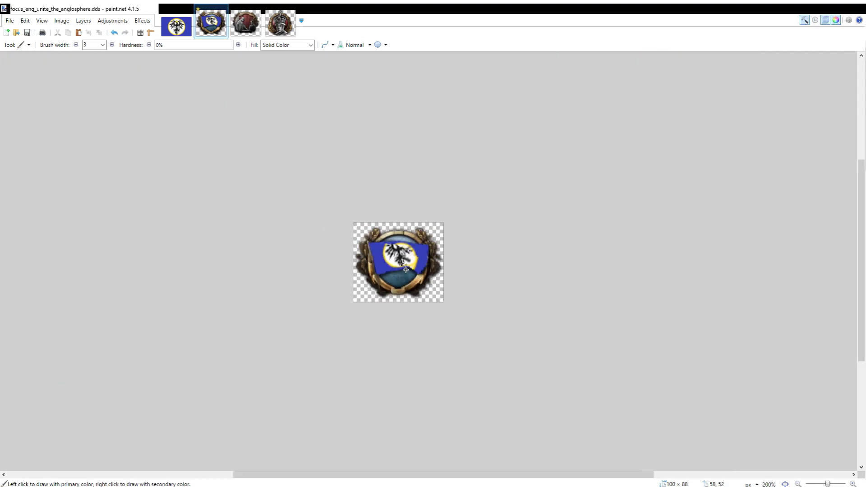
pyautogui.scroll(6, 409, 267)
pyautogui.click(390, 243)
pyautogui.scroll(-4, 405, 273)
pyautogui.scroll(-5, 405, 273)
pyautogui.scroll(1, 411, 305)
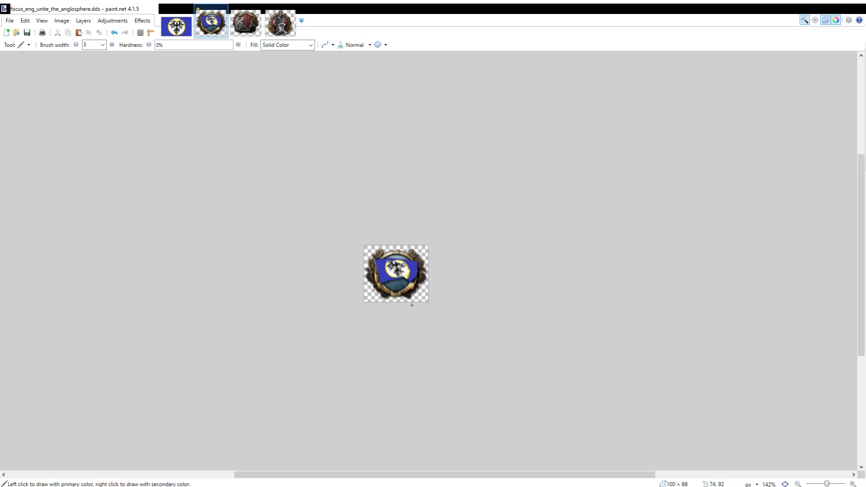
pyautogui.scroll(8, 408, 273)
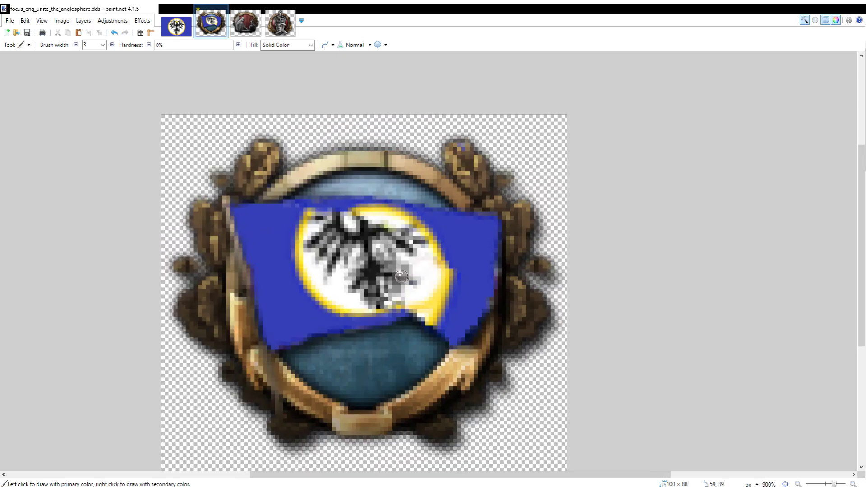
pyautogui.scroll(-9, 402, 276)
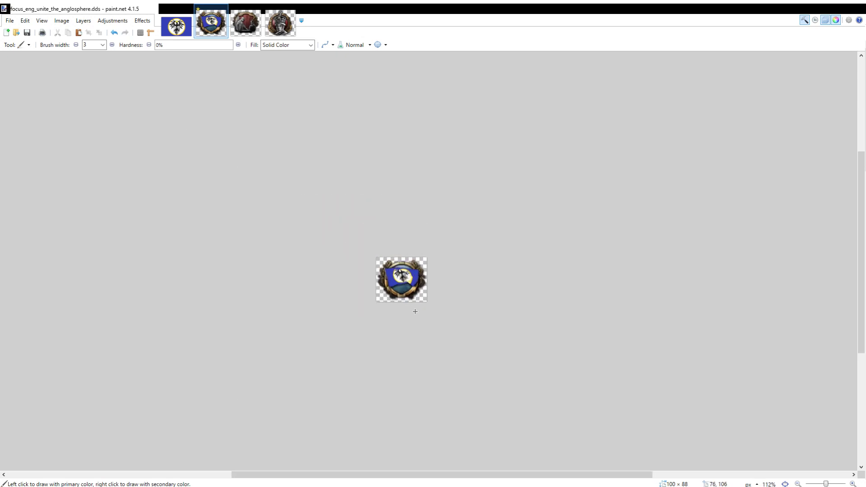
# Step: Sample the flag's blue and paint over the pointed lower fly-side corner of the emblem
pyautogui.scroll(3, 415, 312)
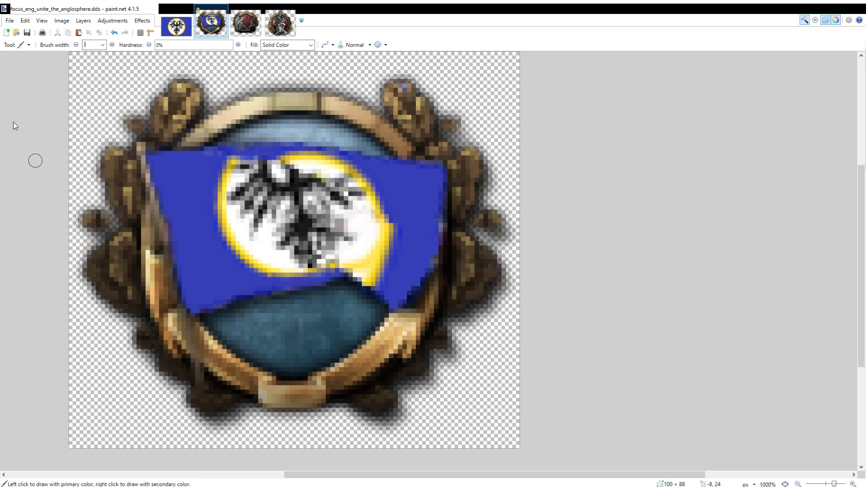
pyautogui.press('k')
pyautogui.scroll(2, 354, 291)
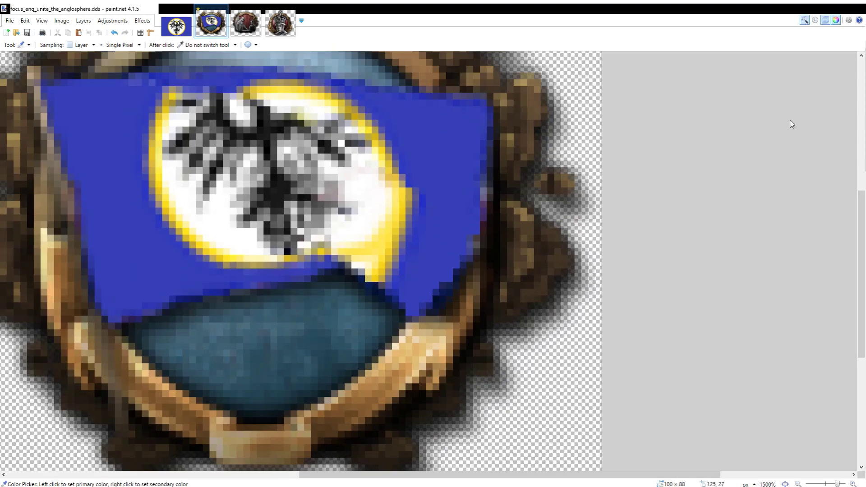
pyautogui.press('b')
pyautogui.scroll(2, 326, 243)
pyautogui.moveTo(348, 251)
pyautogui.mouseDown()
pyautogui.moveTo(411, 262)
pyautogui.moveTo(428, 277)
pyautogui.moveTo(380, 272)
pyautogui.moveTo(446, 300)
pyautogui.moveTo(375, 280)
pyautogui.moveTo(421, 294)
pyautogui.moveTo(415, 264)
pyautogui.moveTo(463, 188)
pyautogui.moveTo(462, 233)
pyautogui.moveTo(482, 165)
pyautogui.mouseUp()
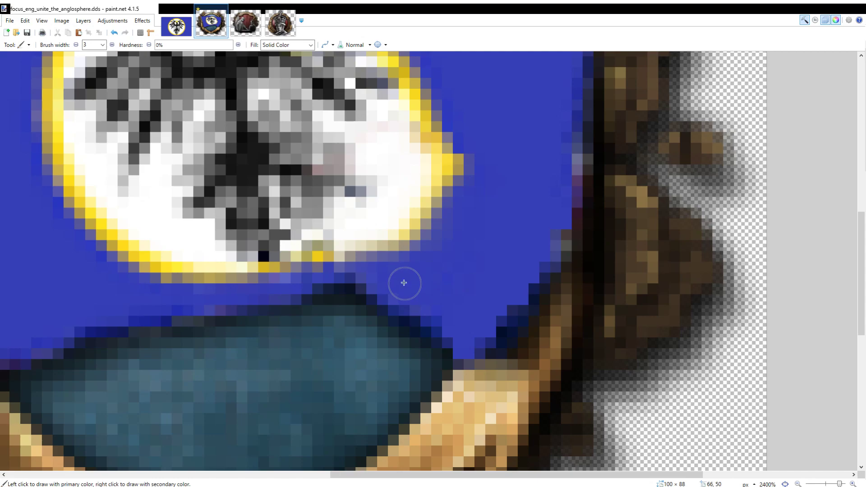
# Step: Repaint the emblem's lower fly-side ring in yellow and trim its protruding tip and lower edge with blue
pyautogui.scroll(-4, 388, 239)
pyautogui.scroll(3, 403, 235)
pyautogui.scroll(-6, 411, 235)
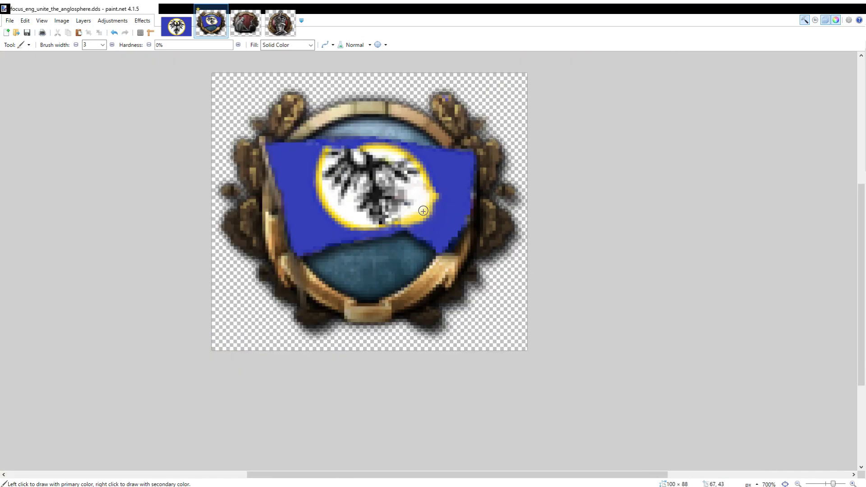
pyautogui.scroll(5, 417, 250)
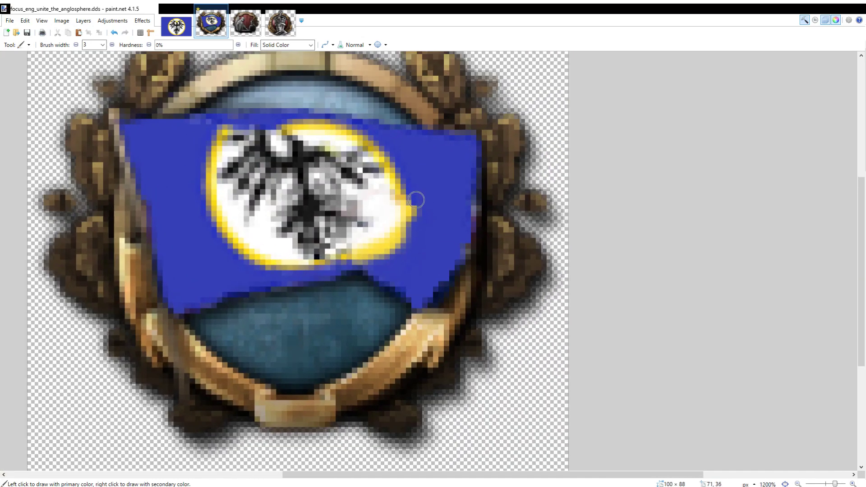
pyautogui.scroll(-5, 412, 233)
pyautogui.scroll(5, 408, 221)
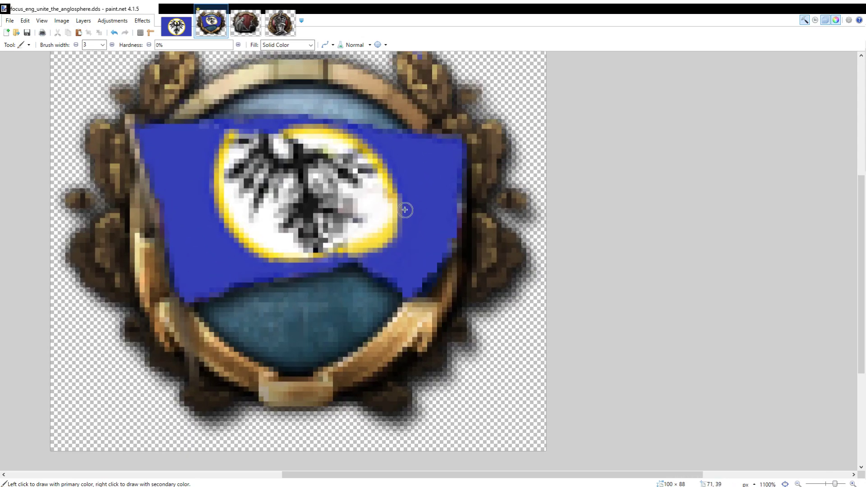
pyautogui.scroll(-3, 387, 244)
pyautogui.scroll(2, 389, 248)
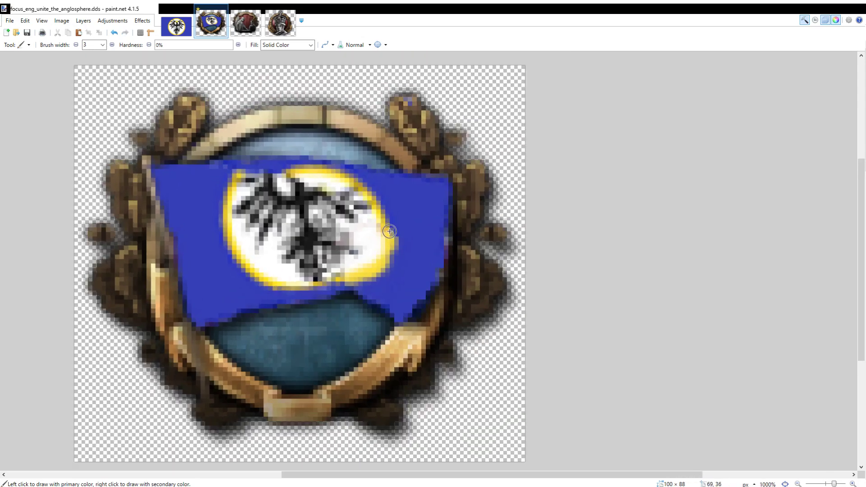
pyautogui.scroll(-4, 384, 257)
pyautogui.scroll(6, 383, 264)
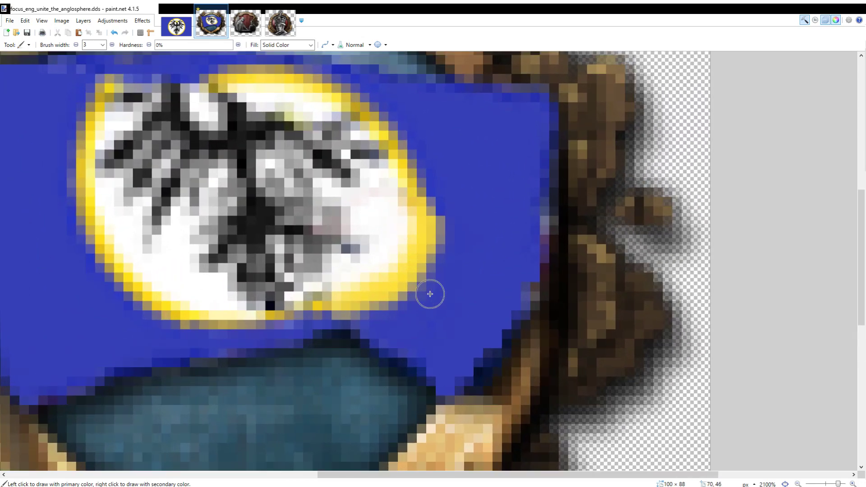
pyautogui.moveTo(430, 294)
pyautogui.mouseDown()
pyautogui.moveTo(435, 213)
pyautogui.moveTo(446, 249)
pyautogui.moveTo(397, 298)
pyautogui.moveTo(347, 318)
pyautogui.mouseUp()
pyautogui.scroll(-10, 348, 318)
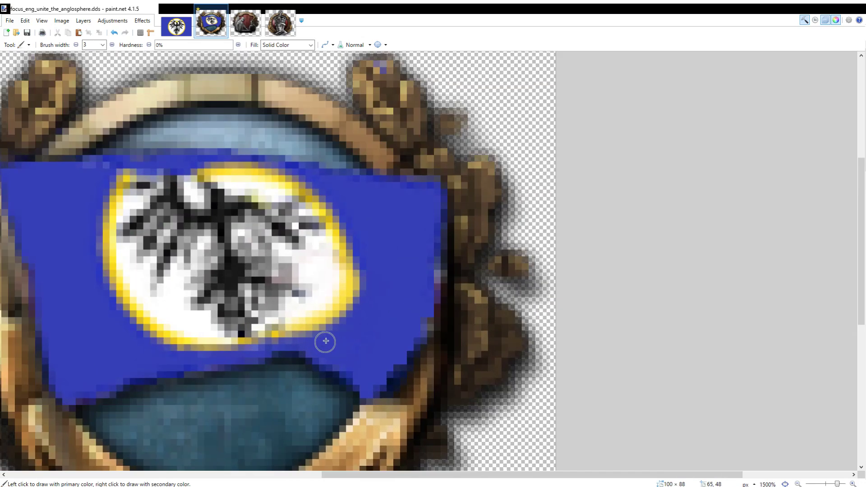
# Step: Paint over the reddish and grey pixels along the flag's fly edge in blue
pyautogui.scroll(8, 400, 251)
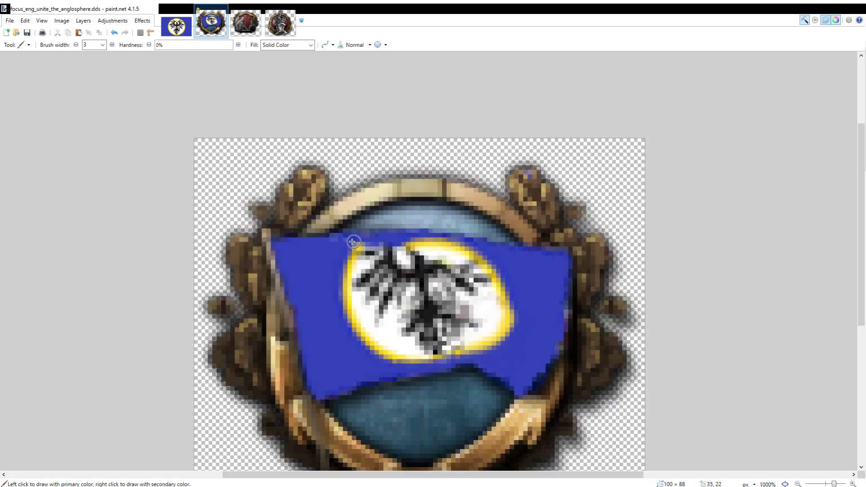
pyautogui.scroll(-10, 369, 245)
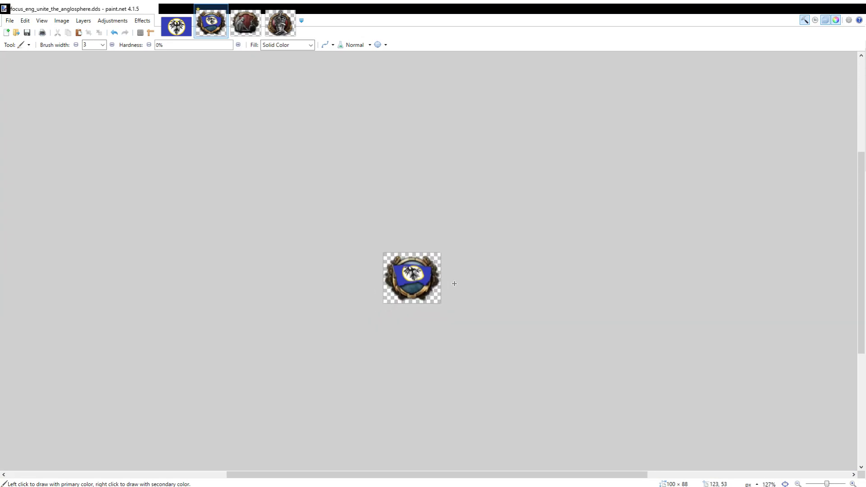
pyautogui.scroll(10, 454, 283)
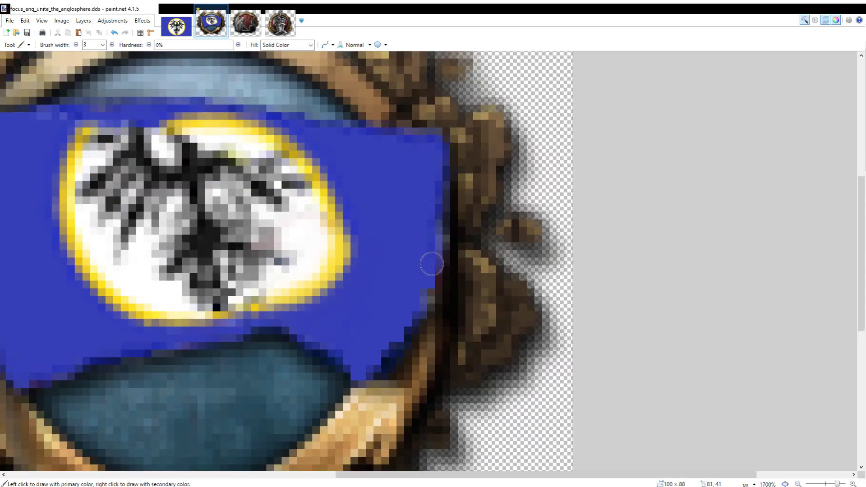
pyautogui.scroll(-9, 434, 212)
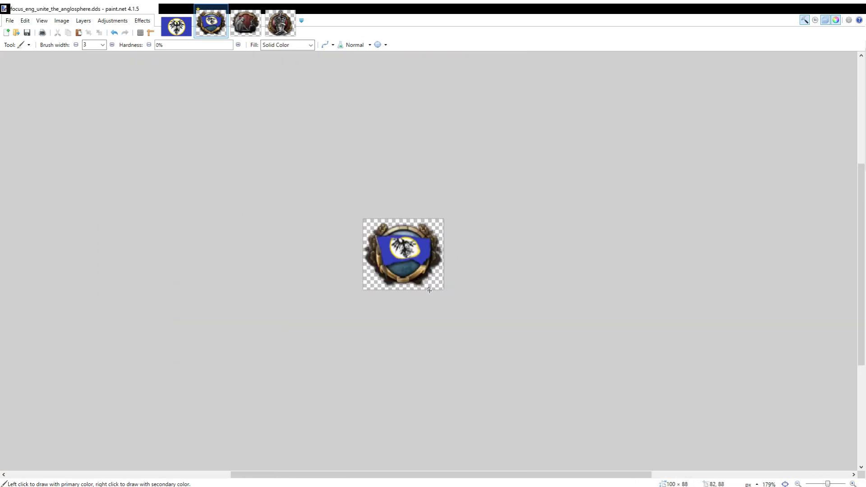
pyautogui.scroll(9, 430, 274)
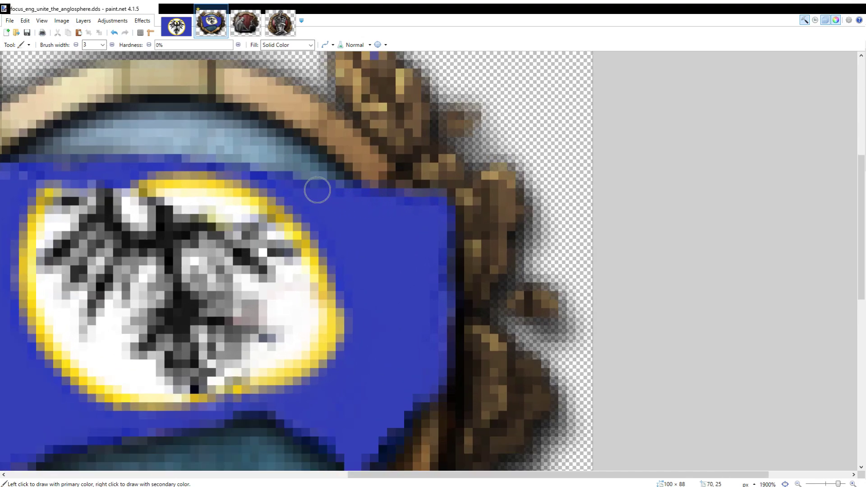
# Step: Extend the flag's upper edge above the emblem with blue brush strokes
pyautogui.scroll(-1, 79, 148)
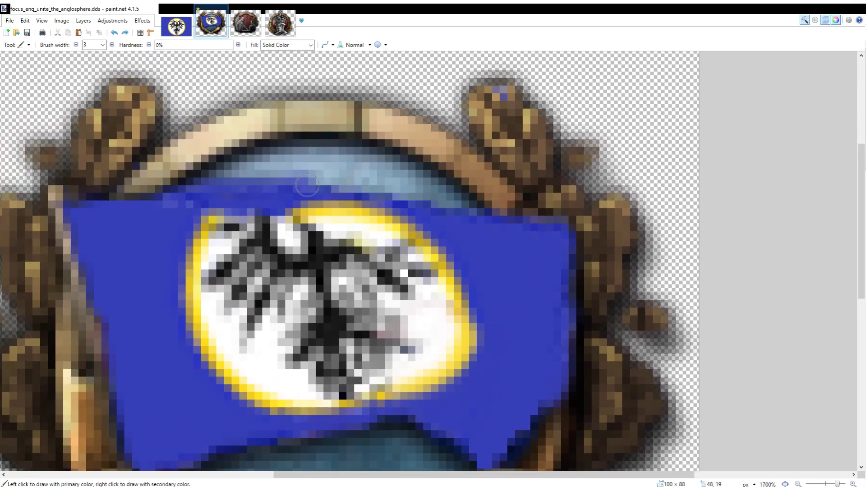
pyautogui.scroll(-3, 400, 197)
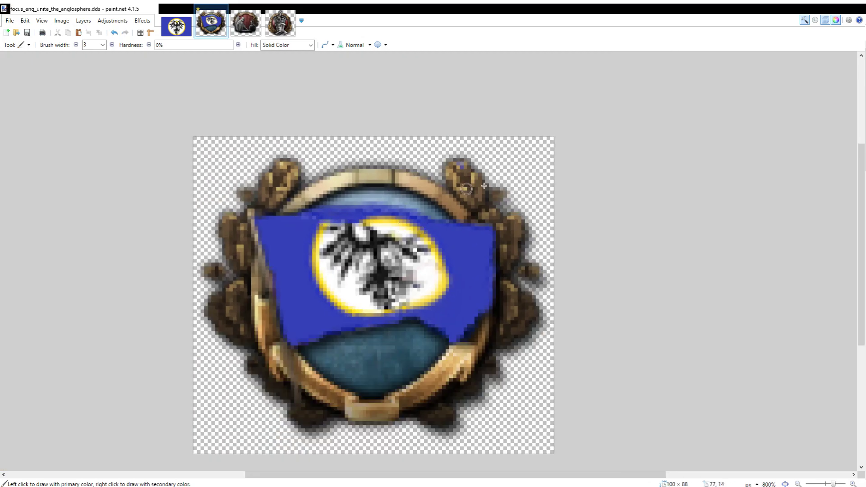
pyautogui.scroll(2, 312, 246)
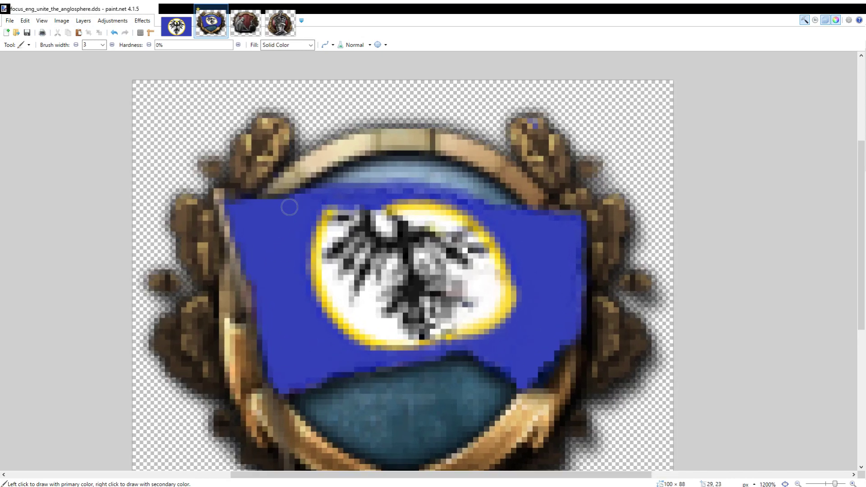
pyautogui.scroll(-4, 310, 210)
pyautogui.scroll(4, 314, 211)
pyautogui.scroll(3, 325, 194)
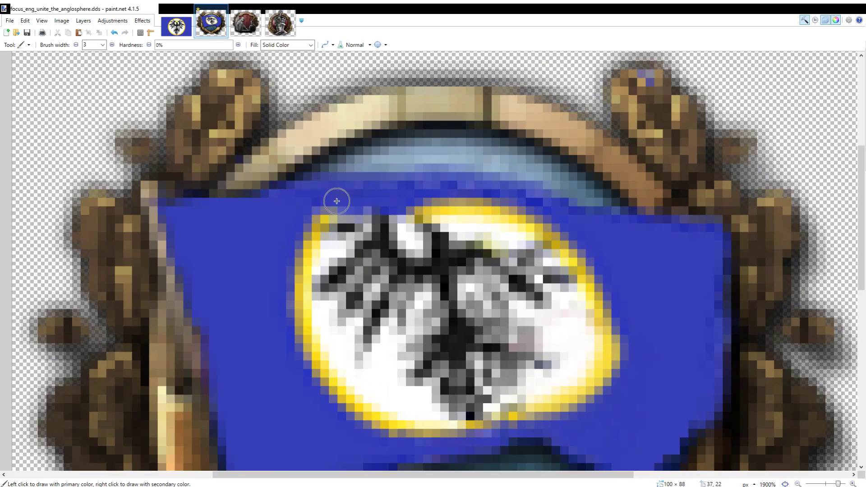
# Step: Paint yellow across the gap at the top of the emblem to close its ring above the eagle's hoist-side wing
pyautogui.scroll(-6, 374, 205)
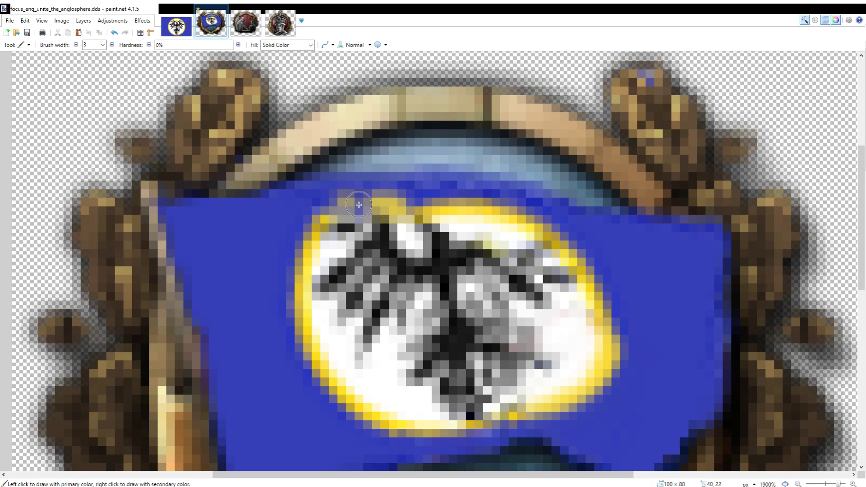
pyautogui.scroll(-3, 394, 270)
pyautogui.scroll(2, 392, 271)
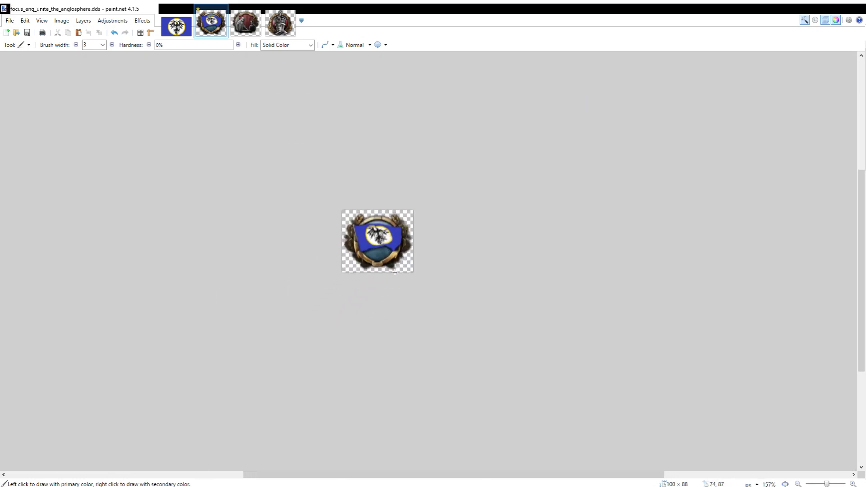
pyautogui.scroll(5, 395, 272)
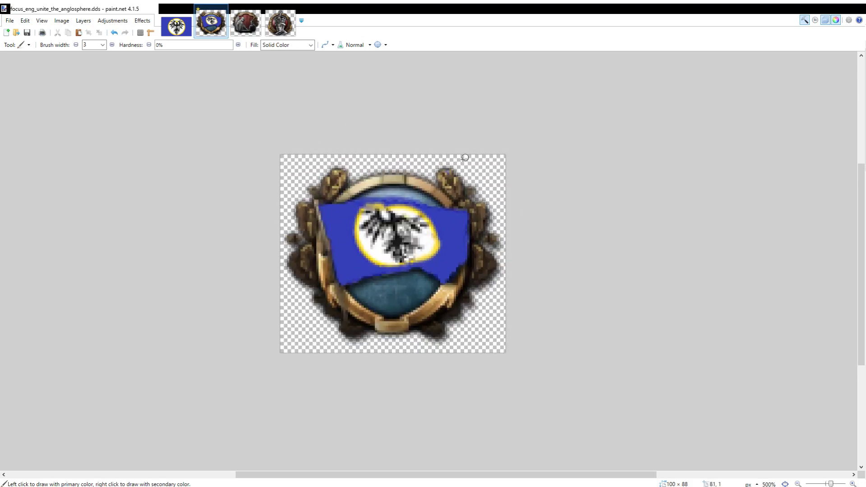
pyautogui.scroll(7, 361, 212)
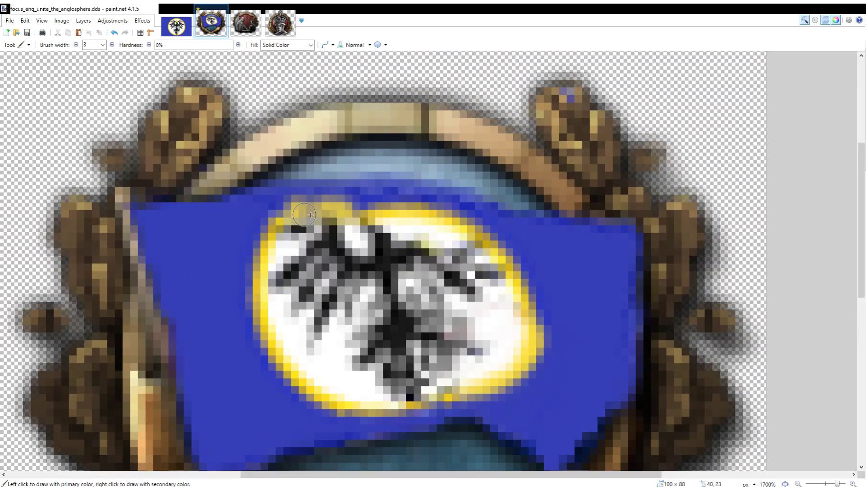
pyautogui.scroll(-8, 301, 214)
pyautogui.scroll(10, 348, 283)
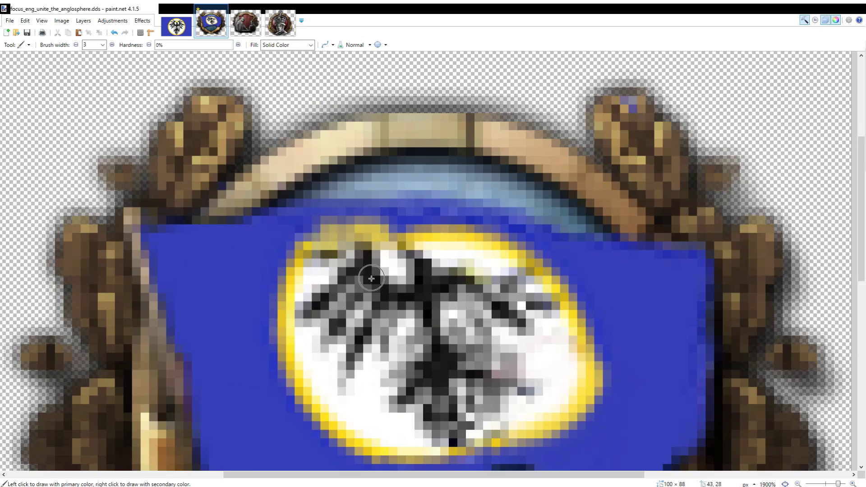
# Step: Examine the retouched flag and emblem at reduced and enlarged view sizes
pyautogui.scroll(-8, 370, 274)
pyautogui.scroll(4, 391, 221)
pyautogui.scroll(-3, 406, 223)
pyautogui.scroll(1, 395, 166)
pyautogui.moveTo(398, 174); pyautogui.dragTo(409, 206)
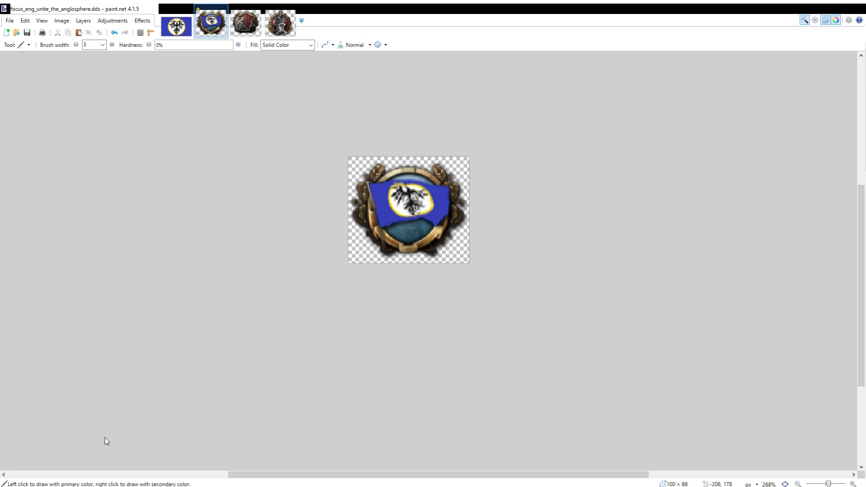
pyautogui.scroll(3, 207, 330)
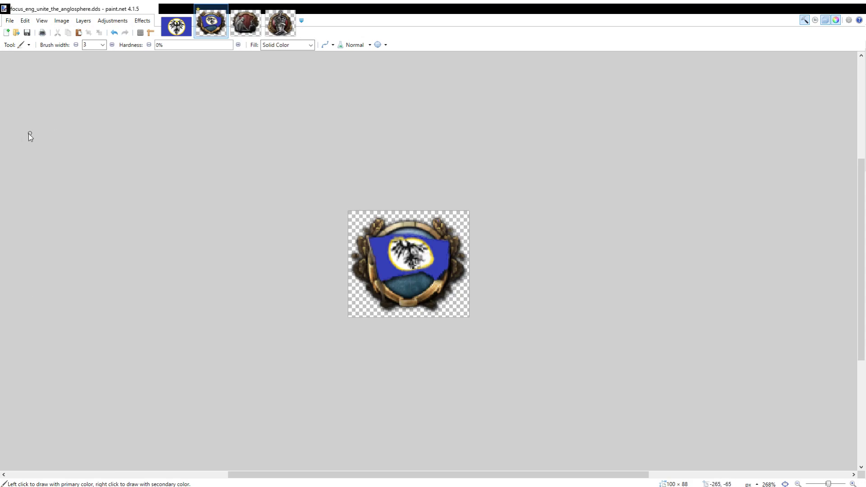
pyautogui.scroll(5, 422, 232)
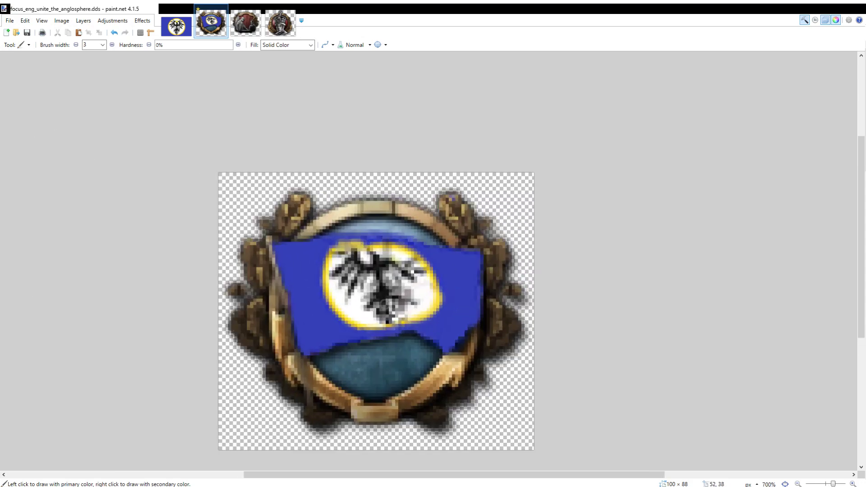
pyautogui.scroll(3, 342, 304)
pyautogui.hotkey('ctrl', 'z')
pyautogui.moveTo(352, 292); pyautogui.dragTo(344, 315)
pyautogui.scroll(-5, 338, 304)
pyautogui.scroll(4, 337, 304)
pyautogui.scroll(-2, 344, 268)
pyautogui.scroll(1, 344, 280)
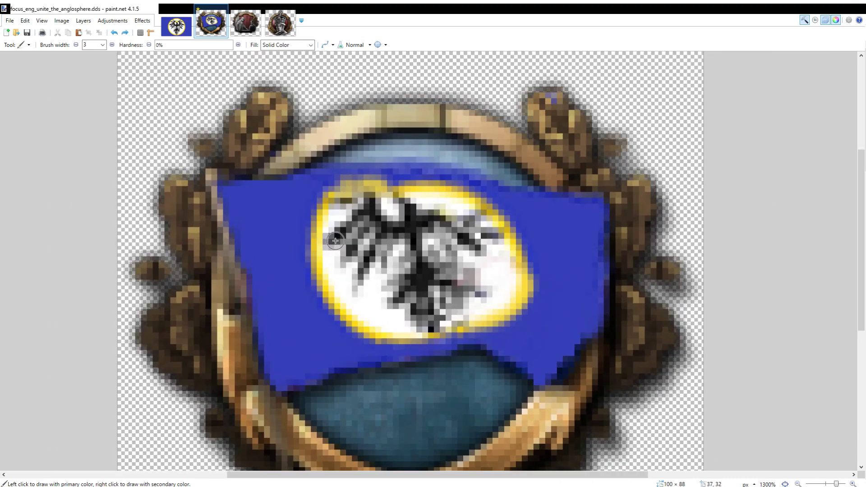
pyautogui.scroll(2, 311, 190)
pyautogui.hotkey('ctrl', 'z')
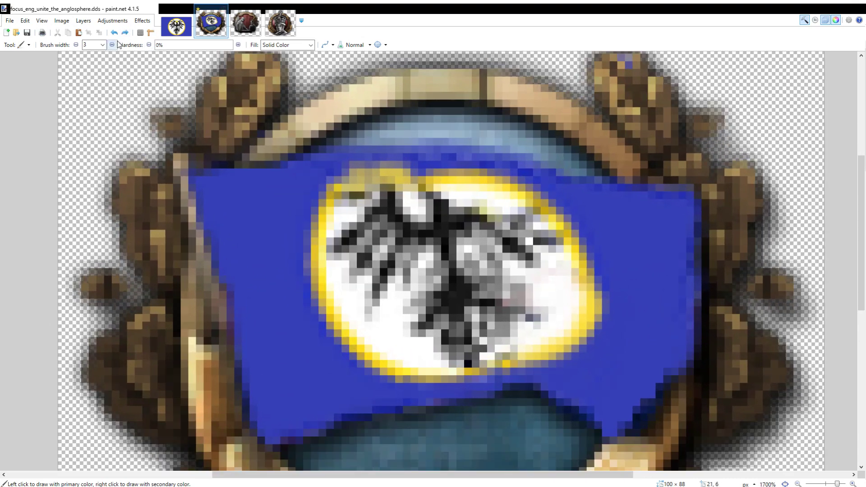
pyautogui.moveTo(292, 181)
pyautogui.mouseDown()
pyautogui.moveTo(328, 252)
pyautogui.moveTo(326, 288)
pyautogui.mouseUp()
pyautogui.hotkey('ctrl', 'z')
# Step: Set the brush width to 5 and shade a dark fold down the blue field between the hoist and the emblem
pyautogui.moveTo(177, 44); pyautogui.dragTo(115, 53)
pyautogui.moveTo(270, 170)
pyautogui.mouseDown()
pyautogui.moveTo(306, 233)
pyautogui.moveTo(310, 261)
pyautogui.mouseUp()
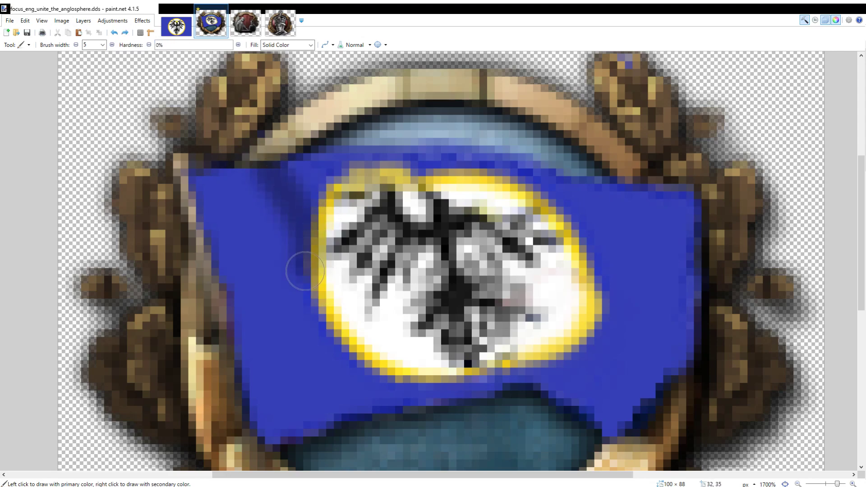
pyautogui.scroll(-4, 311, 283)
pyautogui.scroll(3, 317, 294)
pyautogui.hotkey('ctrl', 'z')
pyautogui.moveTo(291, 176)
pyautogui.mouseDown()
pyautogui.moveTo(312, 215)
pyautogui.moveTo(318, 254)
pyautogui.moveTo(305, 289)
pyautogui.moveTo(308, 396)
pyautogui.moveTo(336, 360)
pyautogui.moveTo(289, 277)
pyautogui.mouseUp()
pyautogui.scroll(-2, 328, 373)
pyautogui.hotkey('ctrl', 'z')
# Step: Continue the dark fold across the emblem's hoist side and into the blue field beneath the ring
pyautogui.scroll(-4, 287, 289)
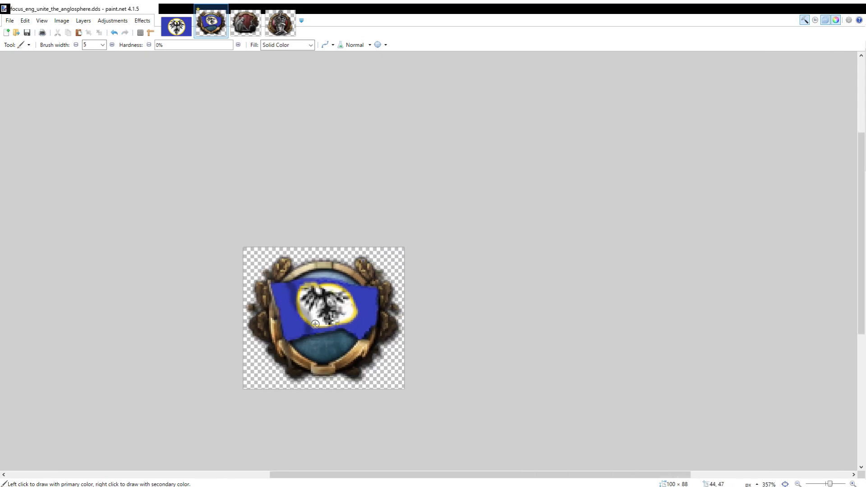
pyautogui.scroll(5, 314, 323)
pyautogui.moveTo(325, 329)
pyautogui.mouseDown()
pyautogui.moveTo(319, 304)
pyautogui.moveTo(351, 285)
pyautogui.moveTo(381, 286)
pyautogui.moveTo(355, 260)
pyautogui.mouseUp()
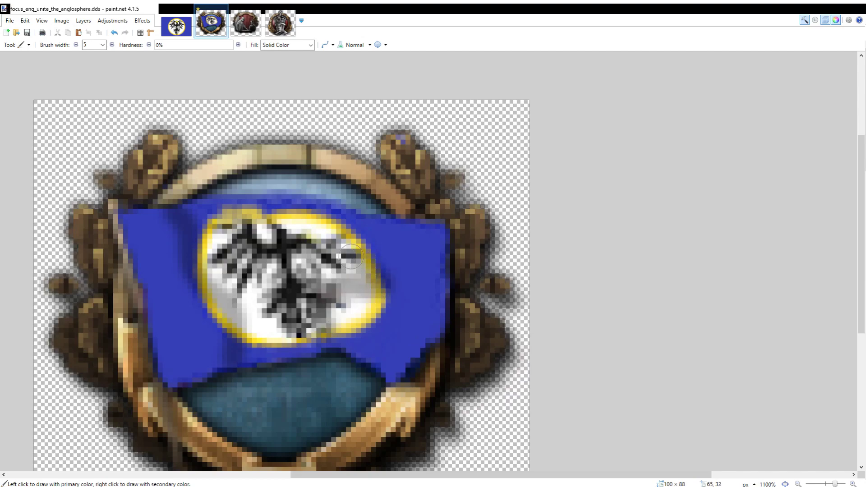
pyautogui.scroll(1, 374, 282)
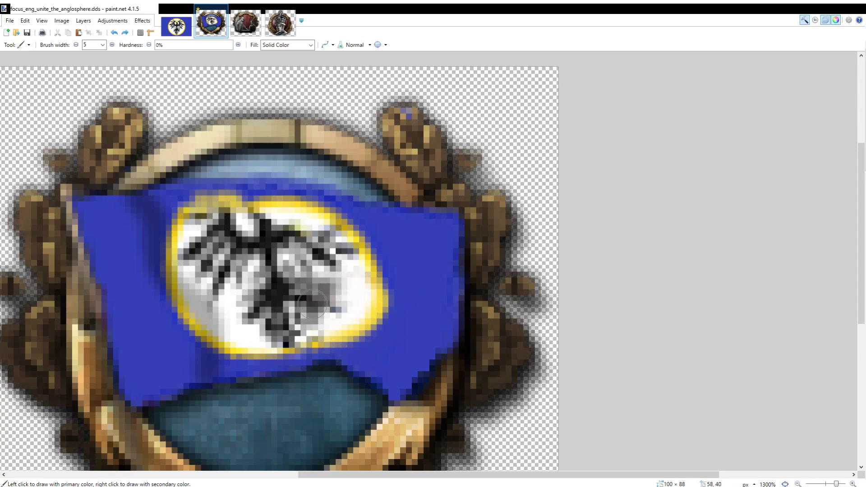
pyautogui.scroll(3, 302, 343)
pyautogui.scroll(-10, 359, 264)
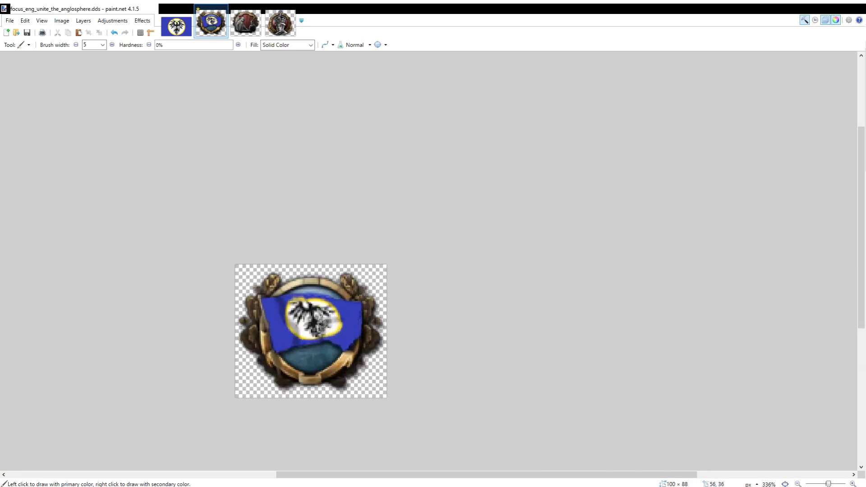
# Step: Shade the emblem's upper edge and paint a dark diagonal fold in the upper part of the flag's fly end
pyautogui.scroll(10, 323, 328)
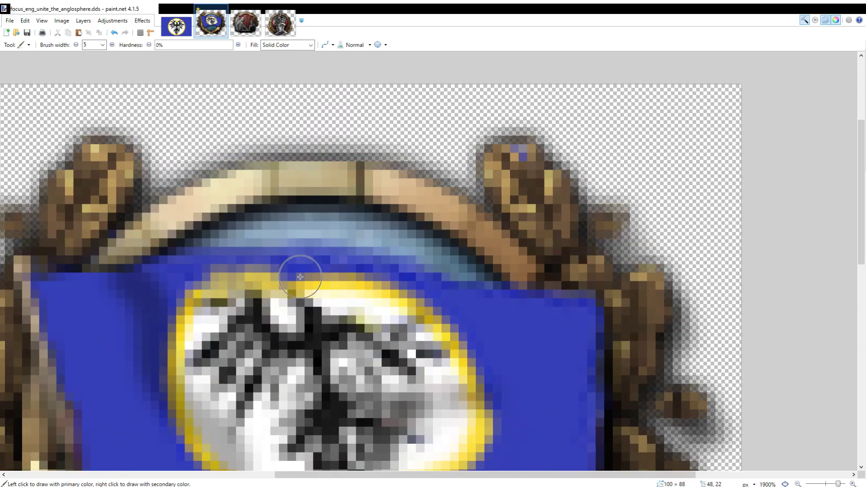
pyautogui.scroll(-10, 387, 346)
pyautogui.scroll(6, 387, 346)
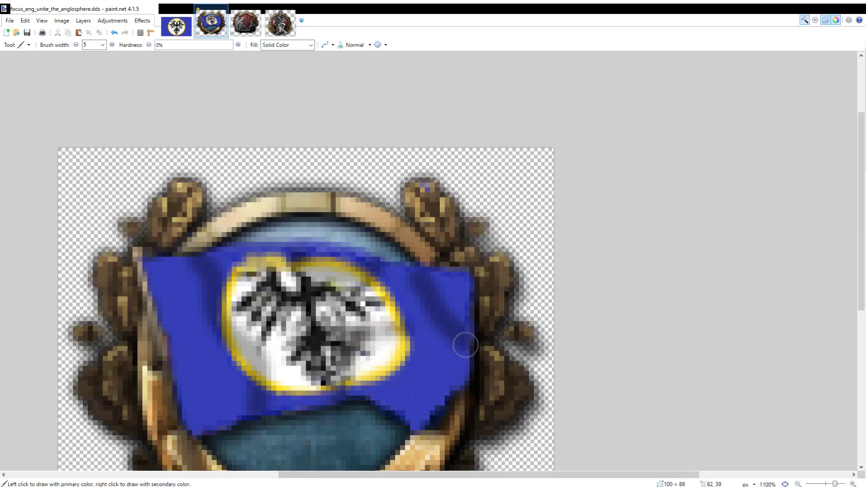
pyautogui.scroll(-5, 424, 293)
pyautogui.scroll(4, 420, 326)
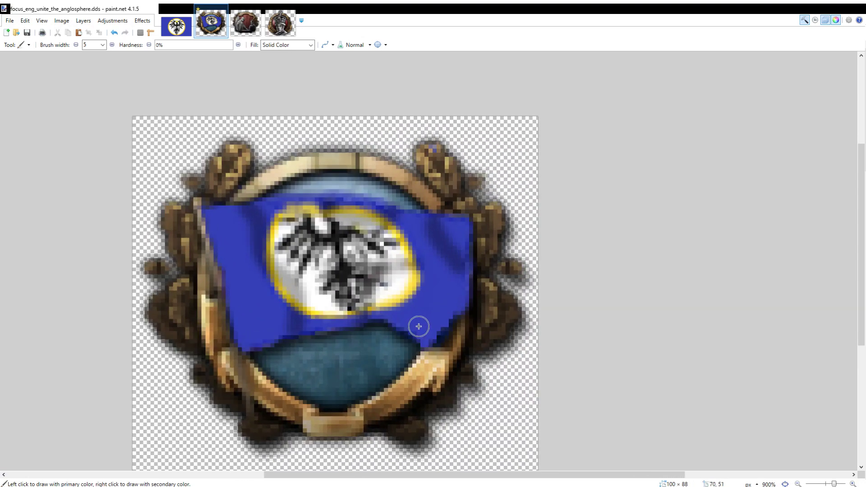
# Step: Shade a dark fold through the lower fly end and another short one in the blue field beside the hoist
pyautogui.scroll(-7, 437, 343)
pyautogui.scroll(3, 442, 360)
pyautogui.scroll(-2, 462, 320)
pyautogui.scroll(6, 443, 350)
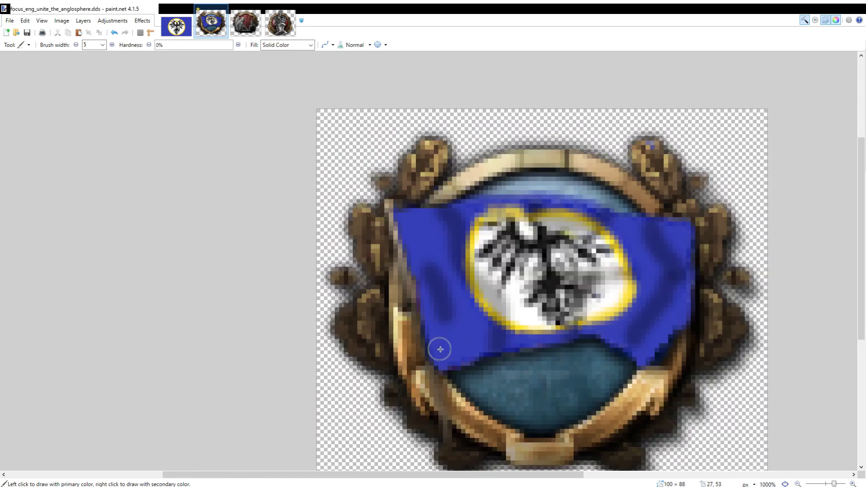
pyautogui.scroll(-1, 407, 222)
# Step: Examine the shaded flag's folds at reduced and enlarged view sizes
pyautogui.scroll(-10, 443, 299)
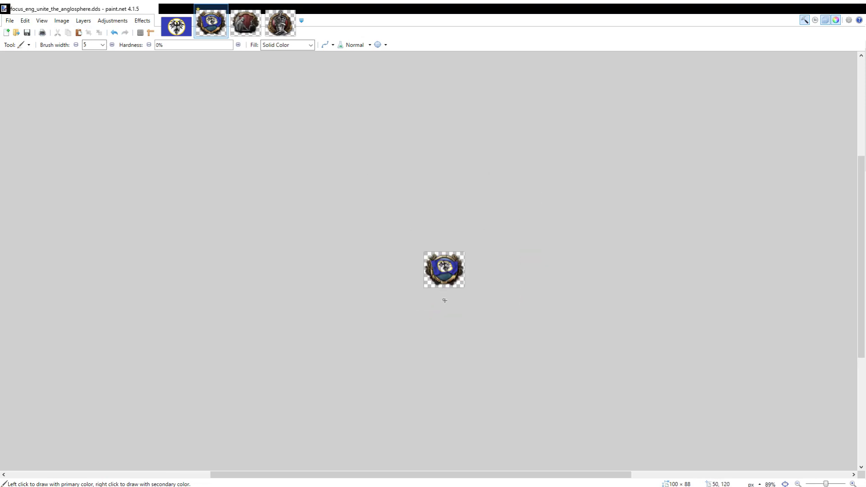
pyautogui.scroll(1, 448, 291)
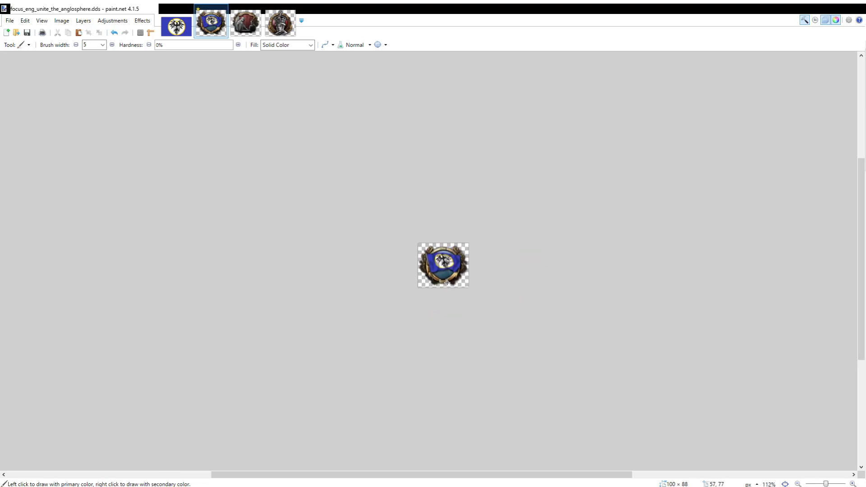
pyautogui.scroll(3, 483, 234)
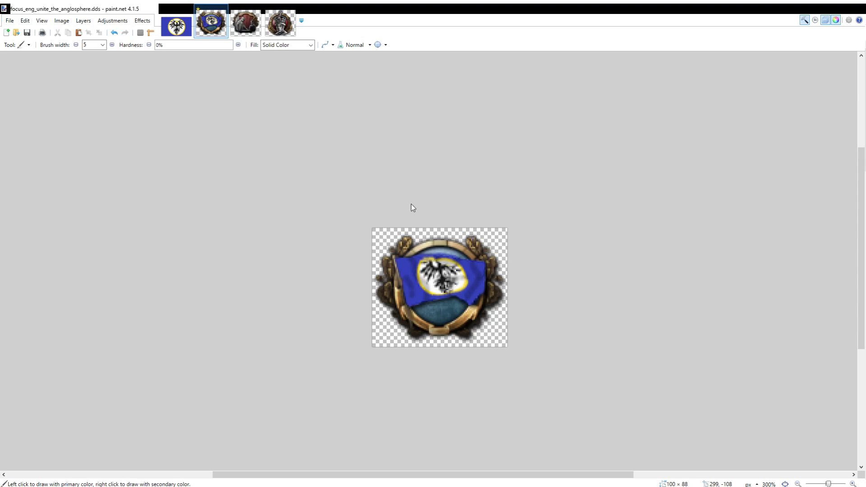
pyautogui.scroll(-5, 460, 243)
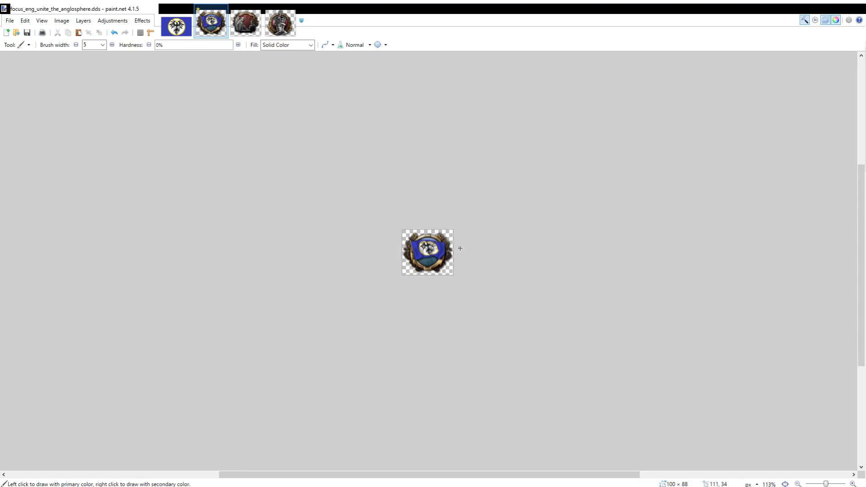
pyautogui.scroll(2, 448, 250)
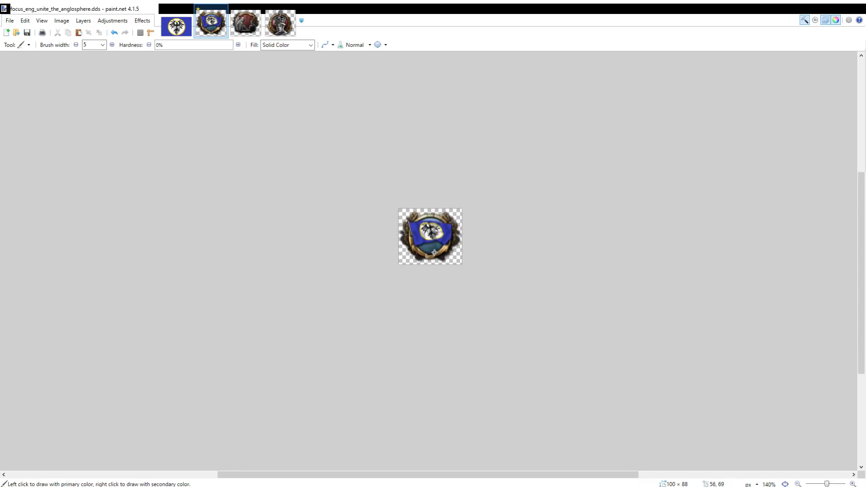
pyautogui.scroll(7, 483, 210)
pyautogui.scroll(-3, 453, 289)
pyautogui.scroll(2, 463, 291)
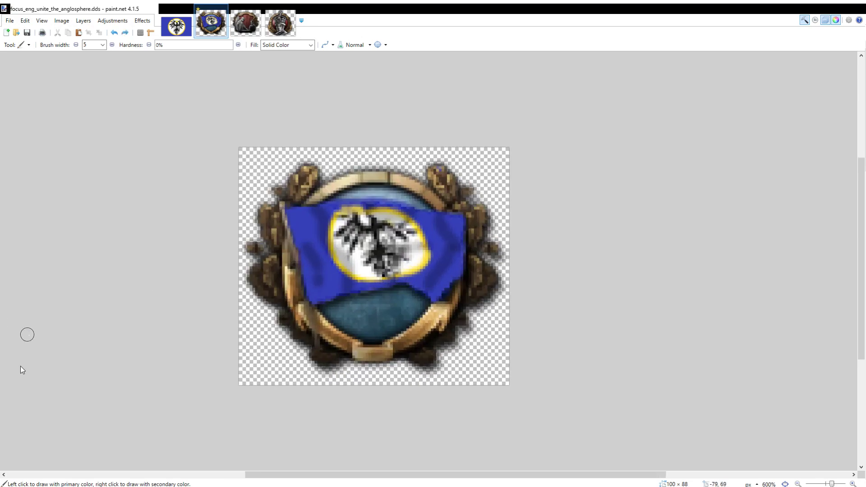
# Step: Try painting light highlights over the fly-end folds, first with brush width 5 and again with width 3
pyautogui.scroll(5, 488, 287)
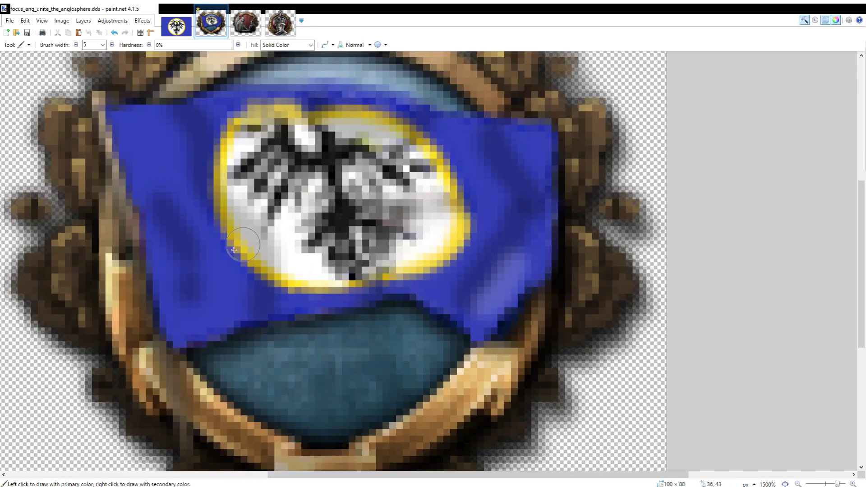
pyautogui.hotkey('ctrl', 'z')
pyautogui.moveTo(509, 338)
pyautogui.mouseDown()
pyautogui.moveTo(477, 318)
pyautogui.moveTo(530, 254)
pyautogui.moveTo(536, 226)
pyautogui.moveTo(509, 139)
pyautogui.mouseUp()
pyautogui.scroll(-7, 508, 139)
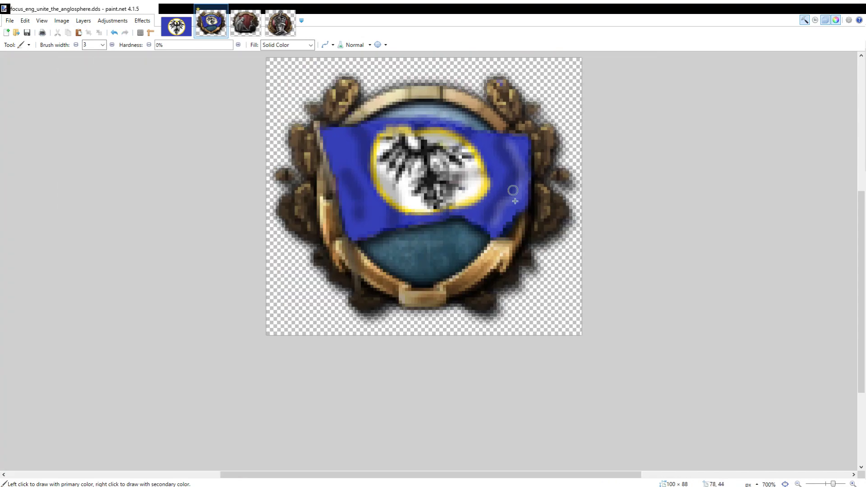
pyautogui.moveTo(430, 272); pyautogui.dragTo(289, 338)
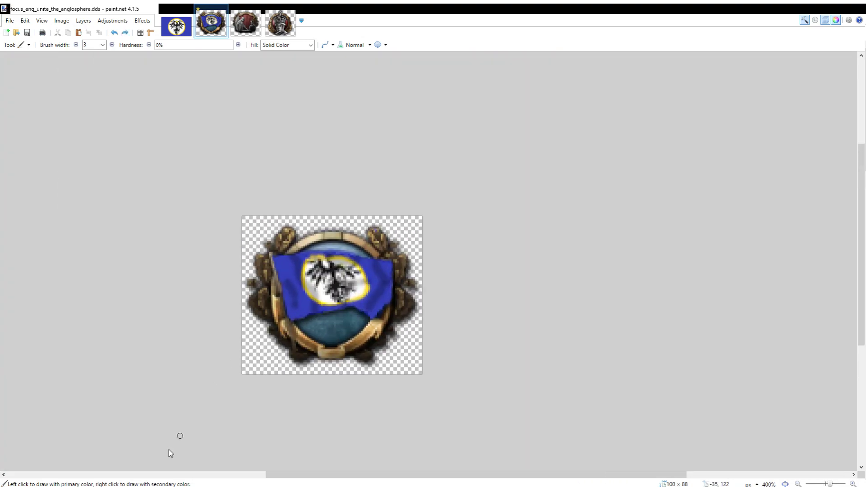
# Step: Brush faint light highlights beside the dark folds at the flag's fly end
pyautogui.hotkey('ctrl', '+')
pyautogui.hotkey('ctrl', '+')
pyautogui.hotkey('ctrl', '+')
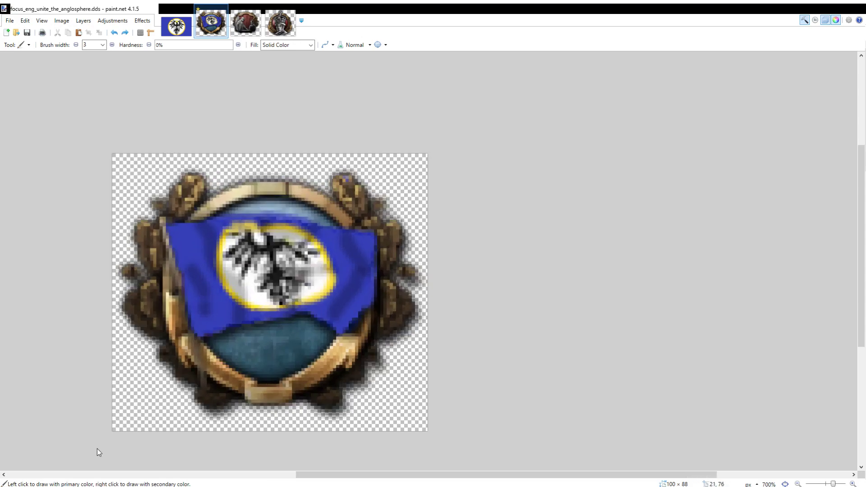
pyautogui.scroll(4, 342, 315)
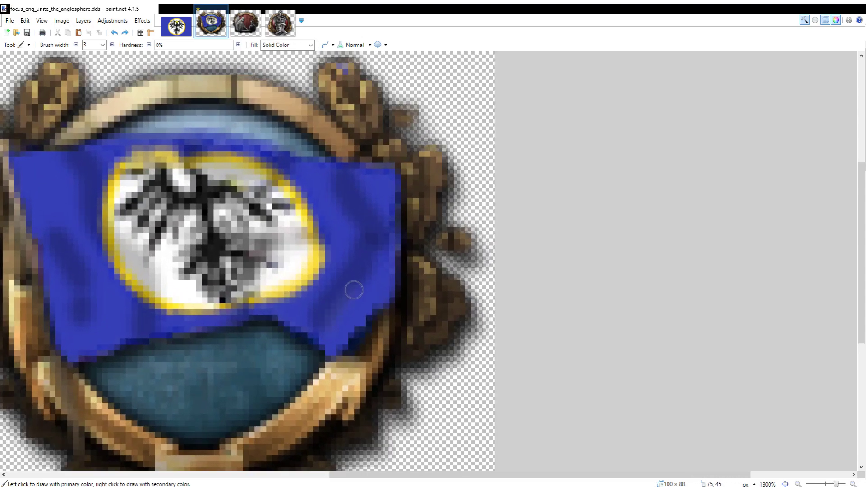
pyautogui.scroll(-7, 360, 181)
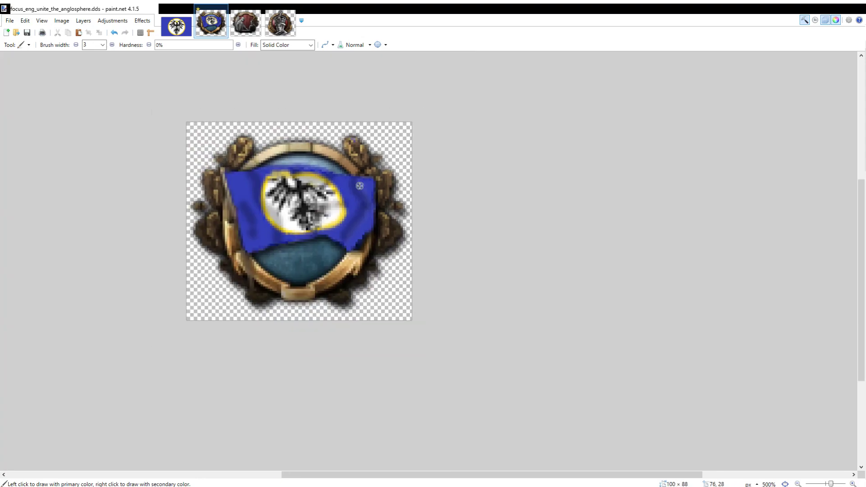
pyautogui.scroll(1, 363, 247)
pyautogui.scroll(-2, 352, 234)
pyautogui.scroll(8, 352, 234)
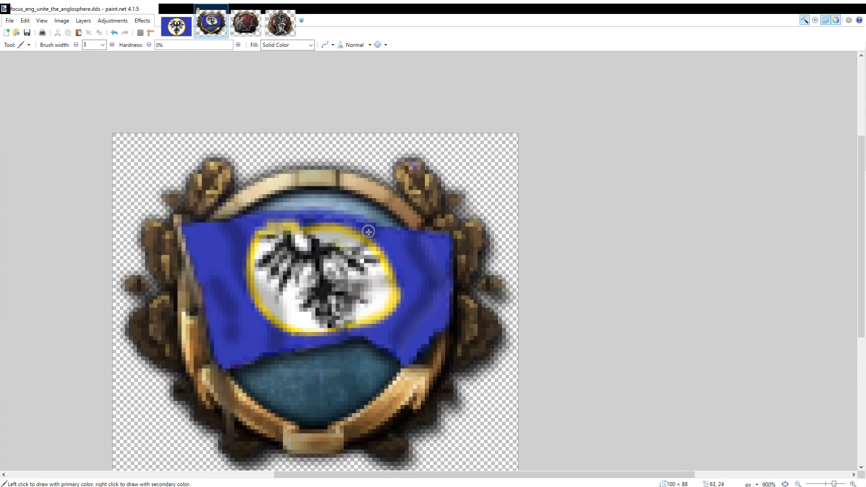
# Step: Brush a faint light highlight down the blue field between the hoist-side folds and the emblem
pyautogui.moveTo(301, 323); pyautogui.dragTo(347, 290)
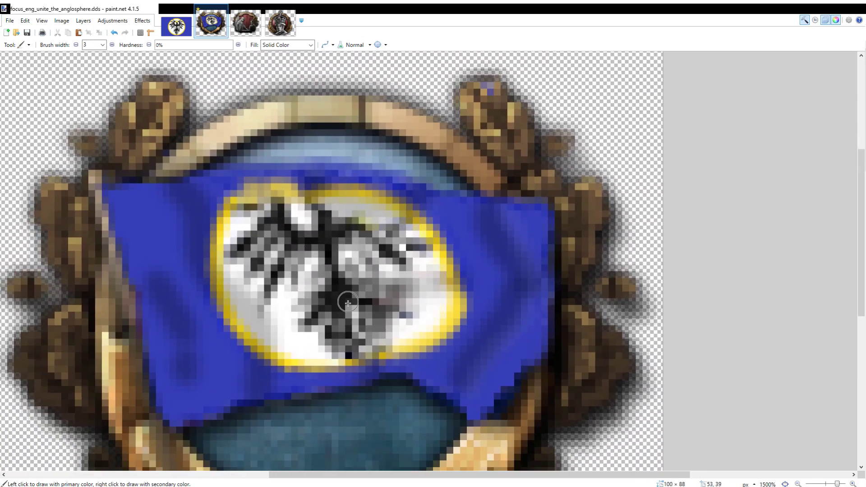
pyautogui.scroll(2, 444, 300)
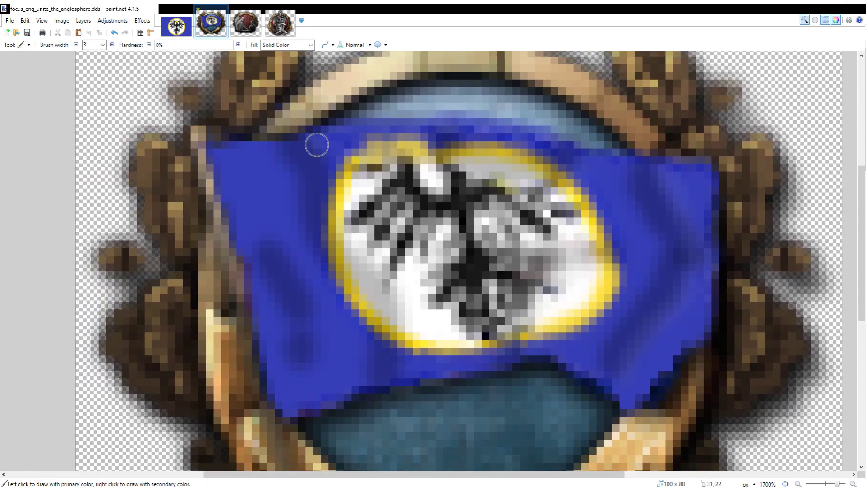
pyautogui.scroll(-8, 398, 336)
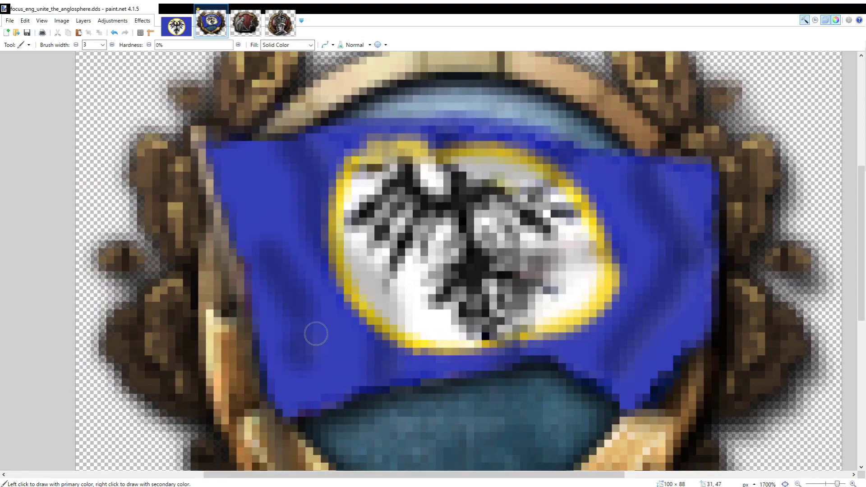
pyautogui.scroll(-8, 272, 251)
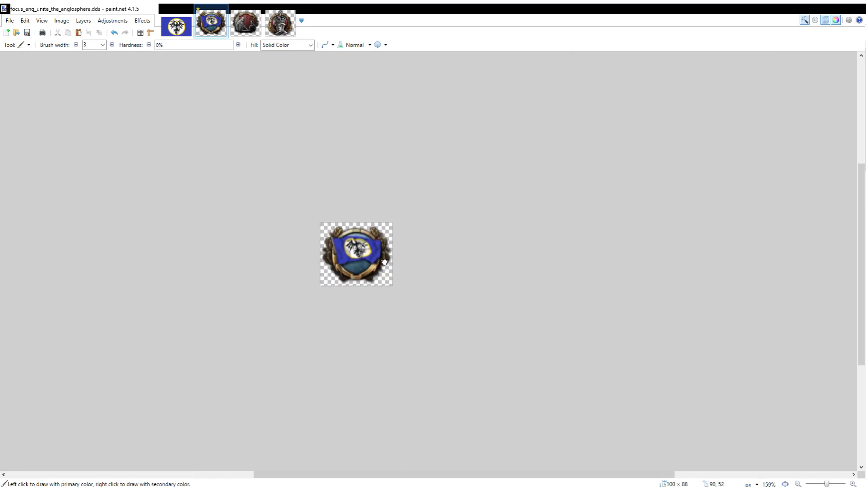
pyautogui.scroll(-1, 423, 276)
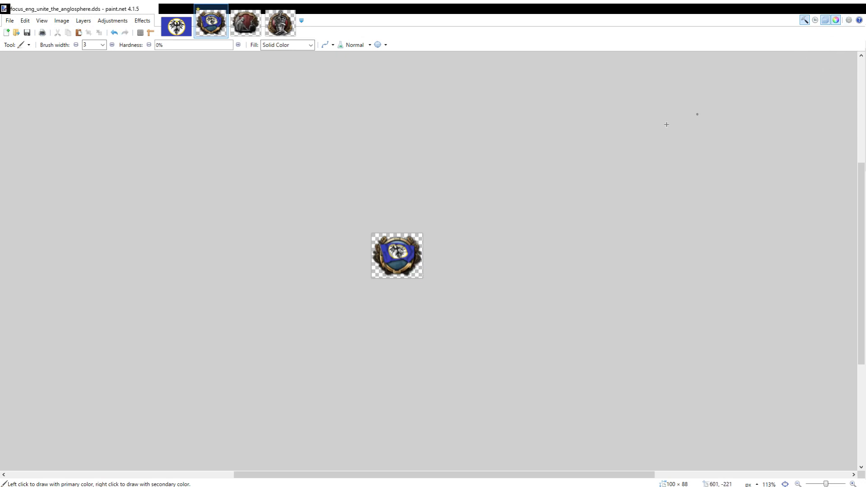
# Step: Switch to the eraser and examine the flag's folds, emblem and outline at several view sizes
pyautogui.hotkey('ctrl', '+')
pyautogui.hotkey('ctrl', '+')
pyautogui.hotkey('ctrl', '+')
pyautogui.hotkey('ctrl', '+')
pyautogui.hotkey('ctrl', '+')
pyautogui.press('e')
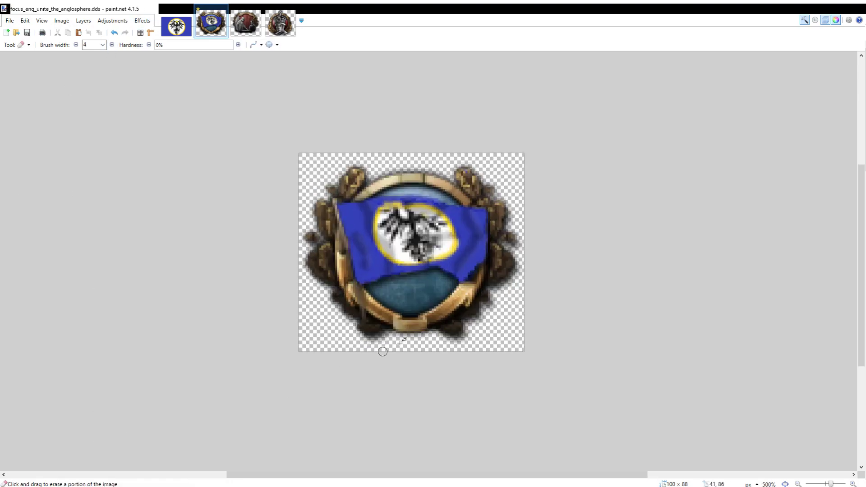
pyautogui.keyDown('ctrl'); pyautogui.scroll(6, 456, 279); pyautogui.keyUp('ctrl')
pyautogui.scroll(-2, 487, 173)
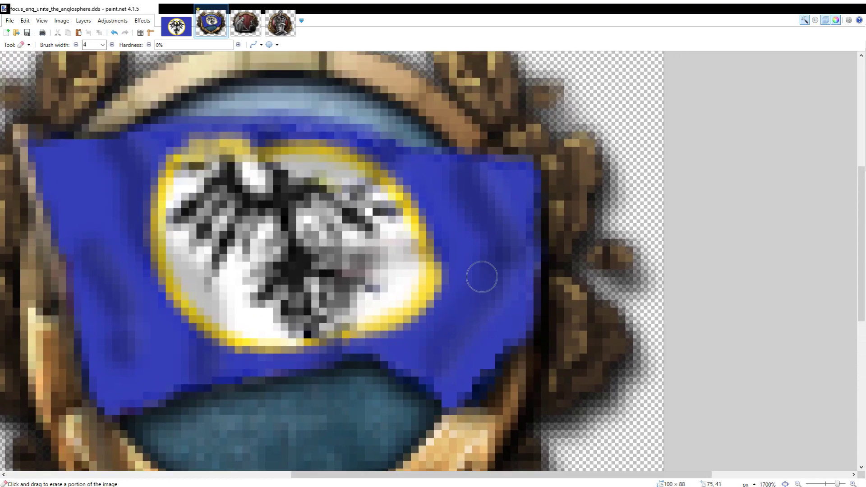
pyautogui.scroll(-3, 494, 240)
pyautogui.scroll(-3, 487, 376)
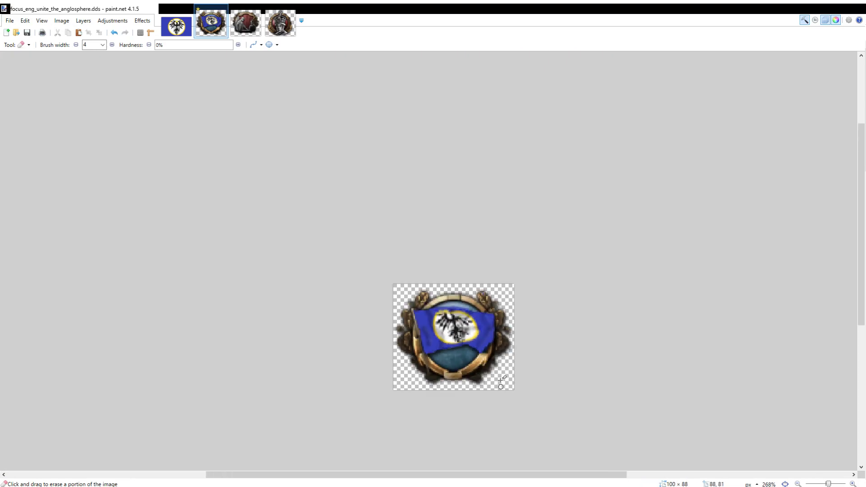
pyautogui.scroll(6, 492, 316)
pyautogui.scroll(-1, 481, 237)
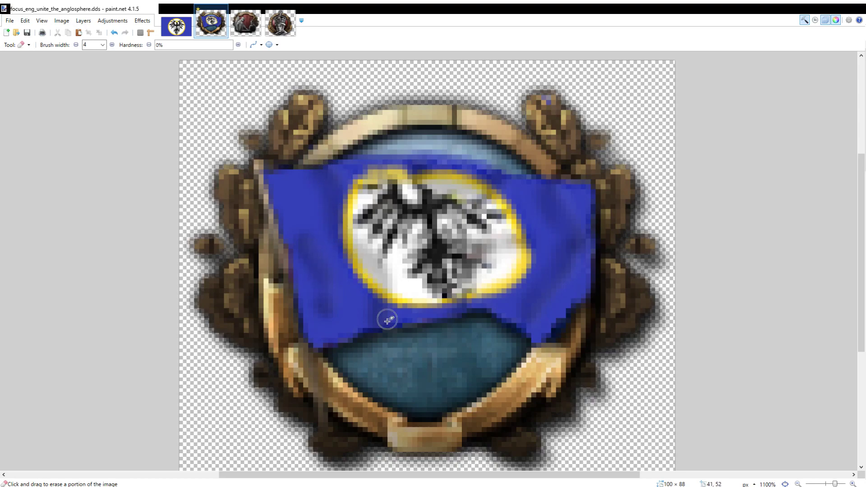
pyautogui.scroll(-6, 388, 313)
pyautogui.scroll(2, 411, 313)
pyautogui.scroll(10, 412, 312)
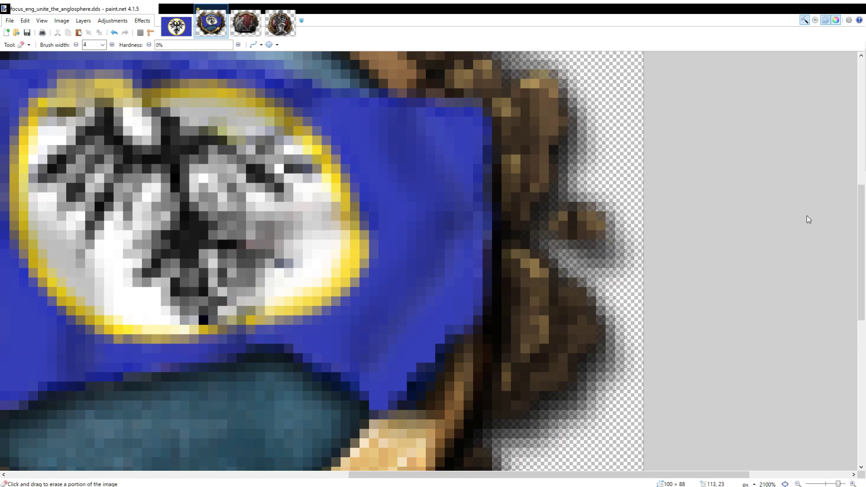
pyautogui.scroll(-2, 372, 180)
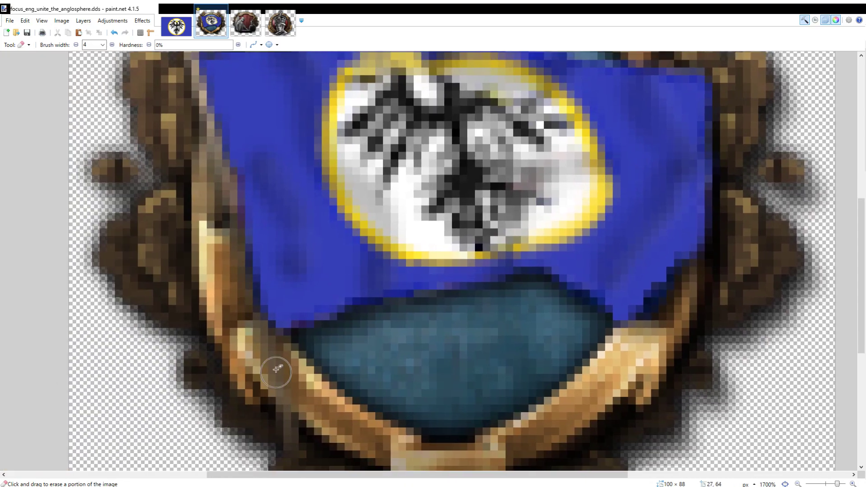
pyautogui.moveTo(231, 215); pyautogui.dragTo(571, 136)
pyautogui.hotkey('ctrl', 'z')
pyautogui.moveTo(253, 214)
pyautogui.mouseDown()
pyautogui.moveTo(440, 135)
pyautogui.moveTo(546, 105)
pyautogui.mouseUp()
pyautogui.scroll(-7, 546, 104)
pyautogui.hotkey('ctrl', 'z')
pyautogui.scroll(1, 399, 171)
pyautogui.moveTo(399, 170); pyautogui.dragTo(422, 231)
pyautogui.scroll(-5, 423, 232)
pyautogui.scroll(3, 469, 257)
pyautogui.scroll(1, 464, 256)
pyautogui.scroll(-2, 464, 255)
pyautogui.scroll(3, 390, 307)
pyautogui.scroll(2, 390, 307)
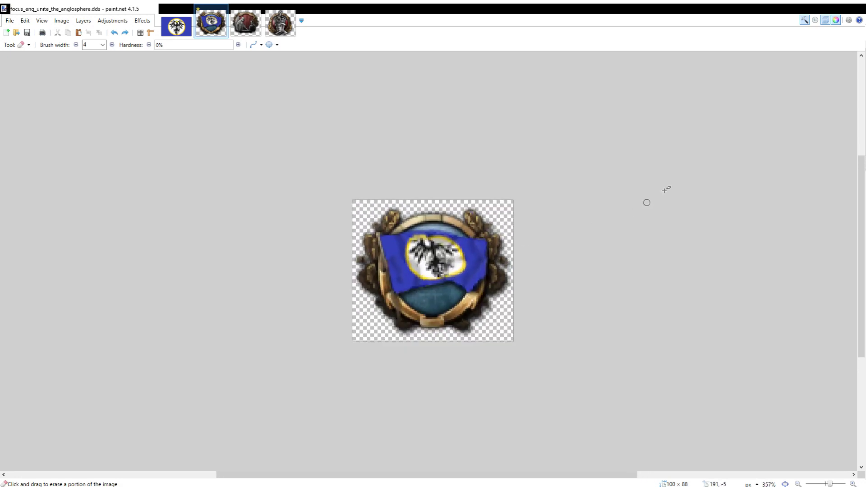
pyautogui.click(797, 195)
pyautogui.hotkey('ctrl', 'z')
# Step: Lower the opacity of the blue eagle flag's layer to make it semi-transparent over the original flag
pyautogui.scroll(-1, 685, 284)
pyautogui.scroll(-2, 685, 285)
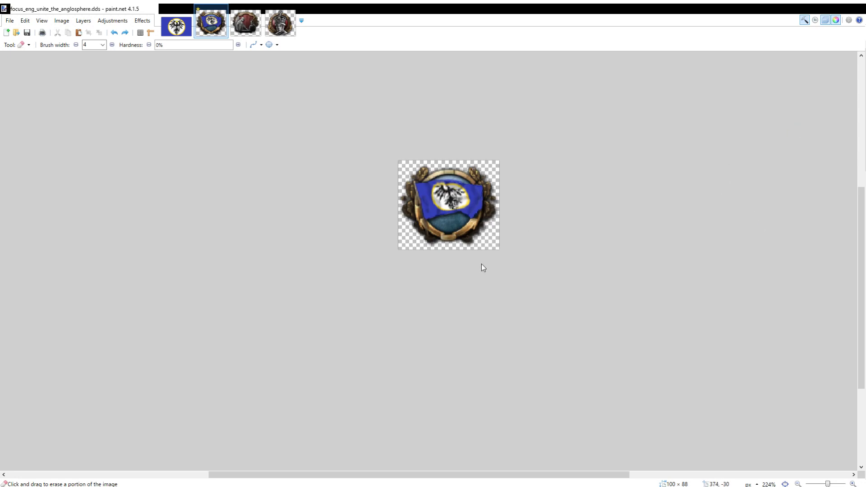
pyautogui.moveTo(483, 264); pyautogui.dragTo(458, 270)
pyautogui.click(436, 286)
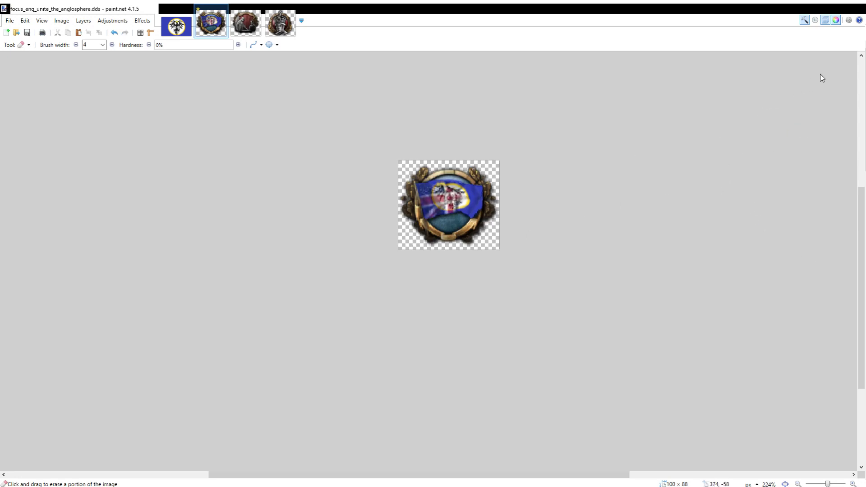
# Step: Undo the transparency changes made to the blue eagle flag
pyautogui.click(816, 263)
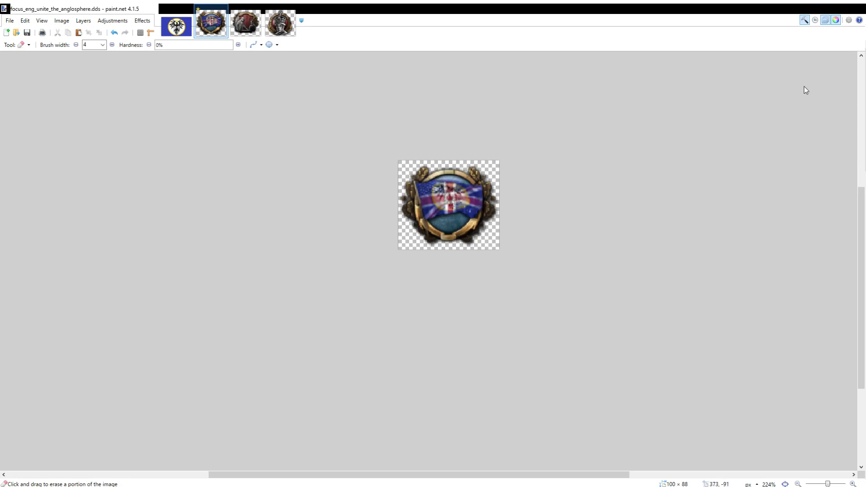
pyautogui.hotkey('ctrl', 'z')
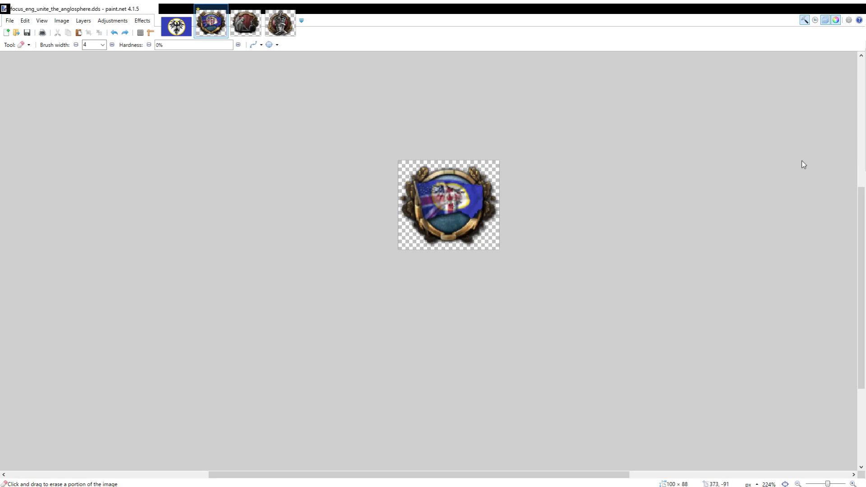
pyautogui.hotkey('ctrl', 'z')
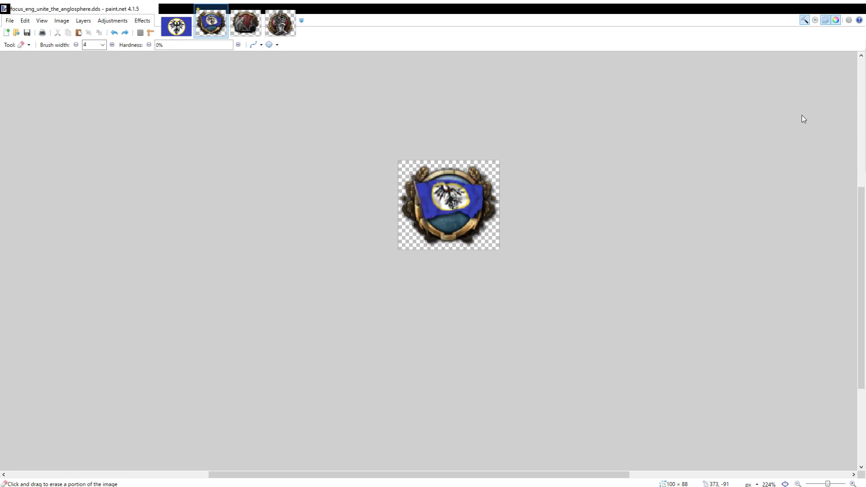
# Step: Save the finished blue eagle flag icon under the new name ung_union_forever.dds
pyautogui.click(823, 157)
pyautogui.scroll(-4, 816, 269)
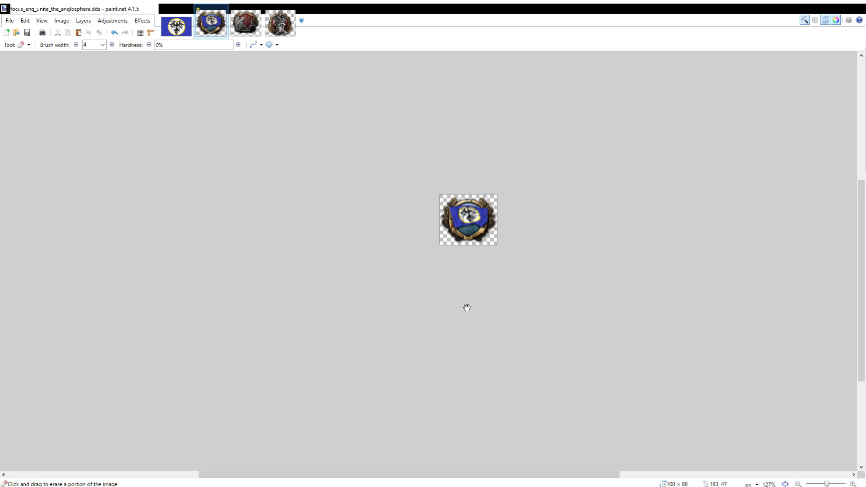
pyautogui.click(502, 321)
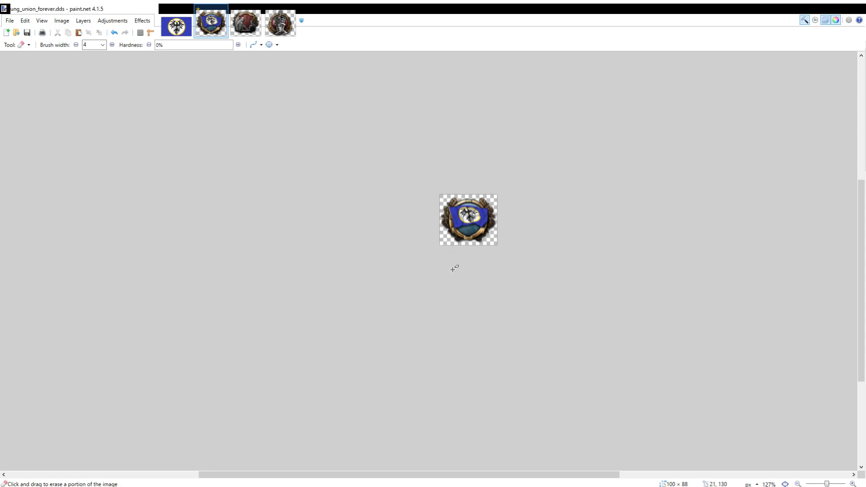
pyautogui.moveTo(217, 16)
pyautogui.press('alt')
pyautogui.moveTo(318, 104); pyautogui.dragTo(249, 88)
pyautogui.scroll(2, 374, 177)
pyautogui.moveTo(373, 143); pyautogui.dragTo(315, 112)
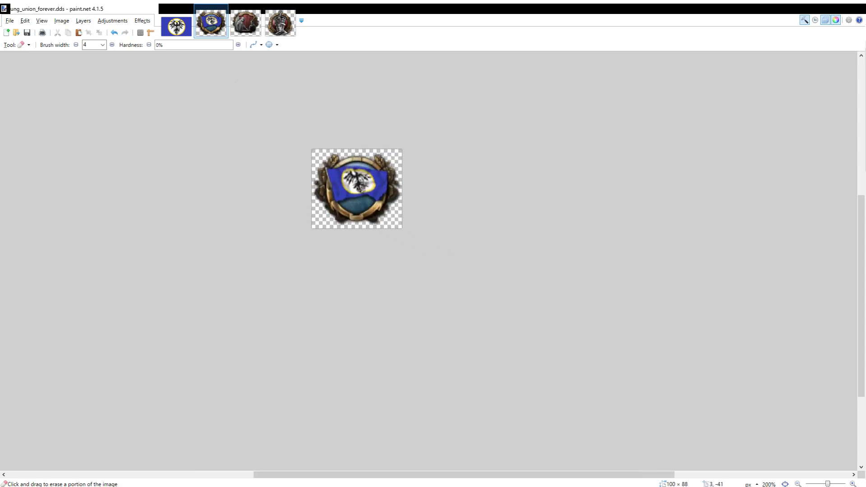
# Step: Close the blue eagle flag source image and the finished flag icon, bringing up focus_eng_concessions_to_the_trade_unions.dds
pyautogui.click(182, 24)
pyautogui.click(189, 8)
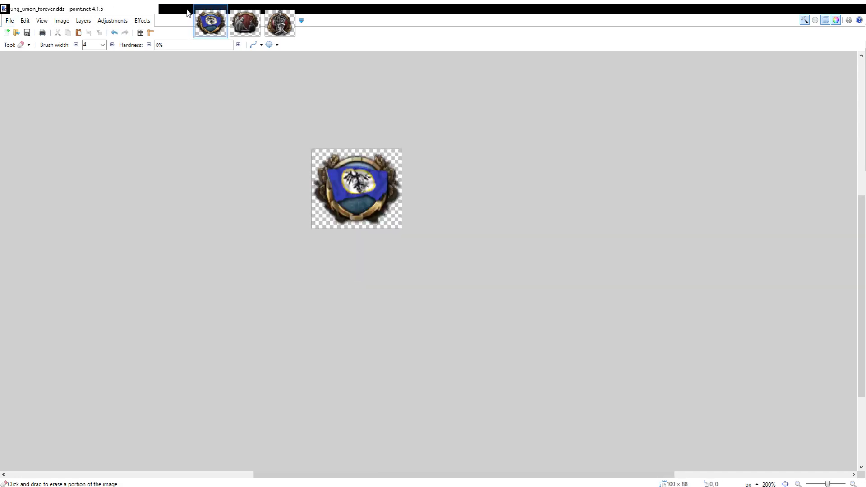
pyautogui.click(188, 8)
pyautogui.scroll(2, 491, 240)
pyautogui.moveTo(456, 269); pyautogui.dragTo(471, 162)
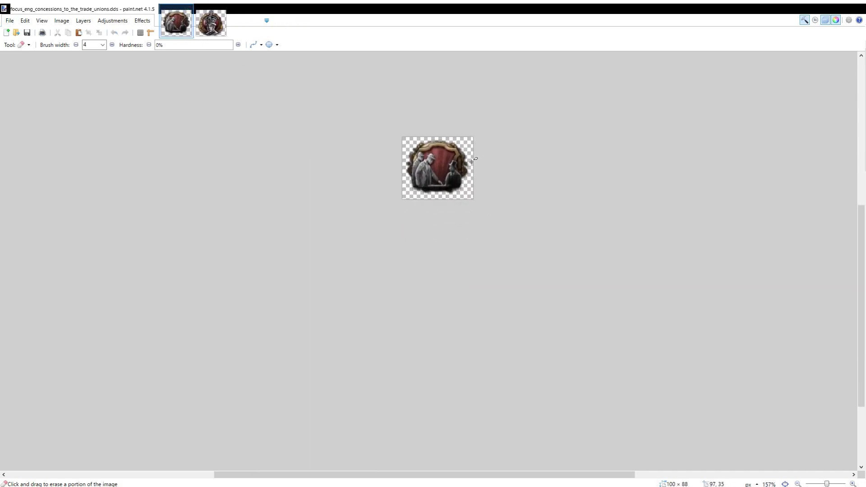
pyautogui.scroll(3, 471, 161)
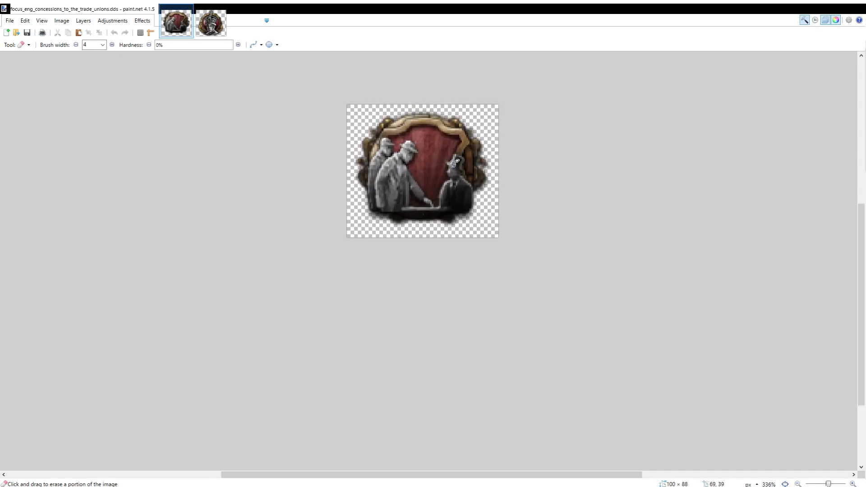
pyautogui.scroll(2, 452, 164)
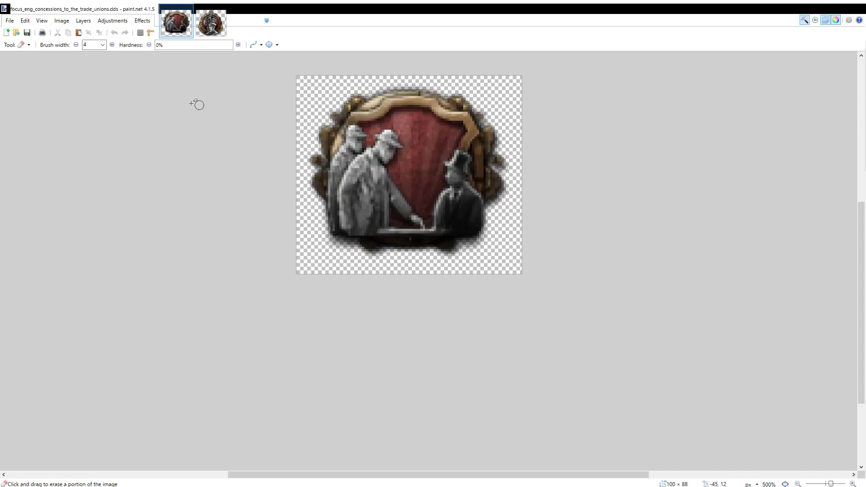
# Step: Try to select the red backdrop behind the figures with the Magic Wand at 22% tolerance
pyautogui.press('s')
pyautogui.scroll(2, 408, 182)
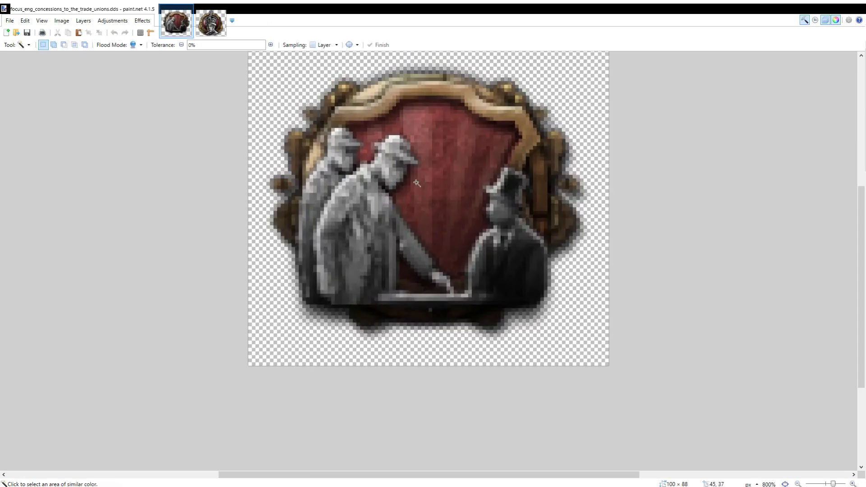
pyautogui.click(458, 180)
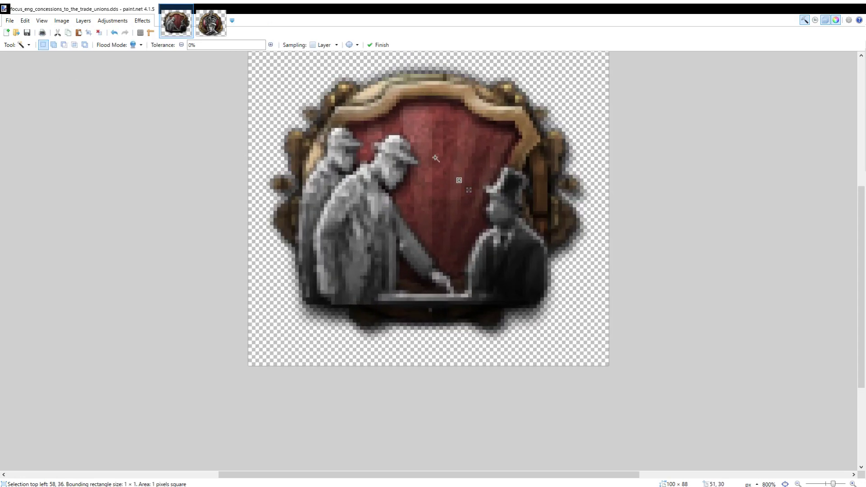
pyautogui.click(207, 44)
pyautogui.click(133, 45)
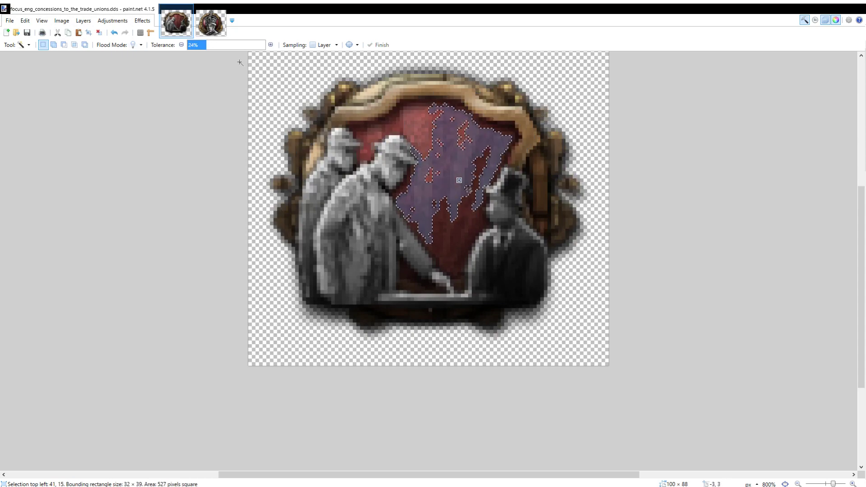
pyautogui.click(209, 45)
pyautogui.moveTo(208, 47); pyautogui.dragTo(205, 47)
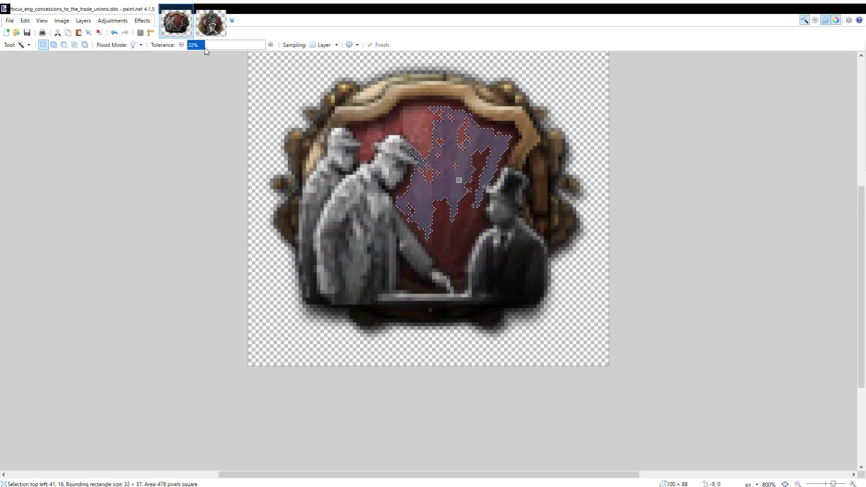
pyautogui.moveTo(459, 180); pyautogui.dragTo(189, 113)
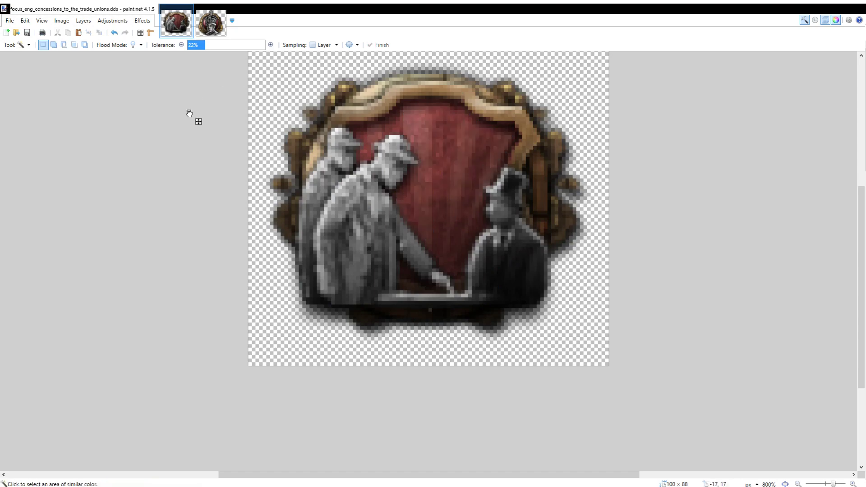
pyautogui.scroll(-3, 355, 201)
pyautogui.scroll(1, 368, 180)
pyautogui.scroll(-1, 404, 210)
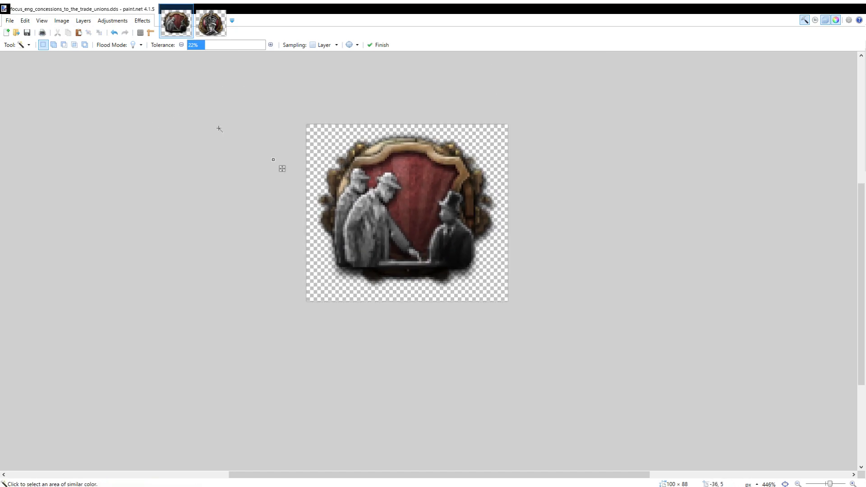
# Step: Examine the red backdrop and where it borders the gold frame and the three figures
pyautogui.click(10, 74)
pyautogui.scroll(1, 429, 253)
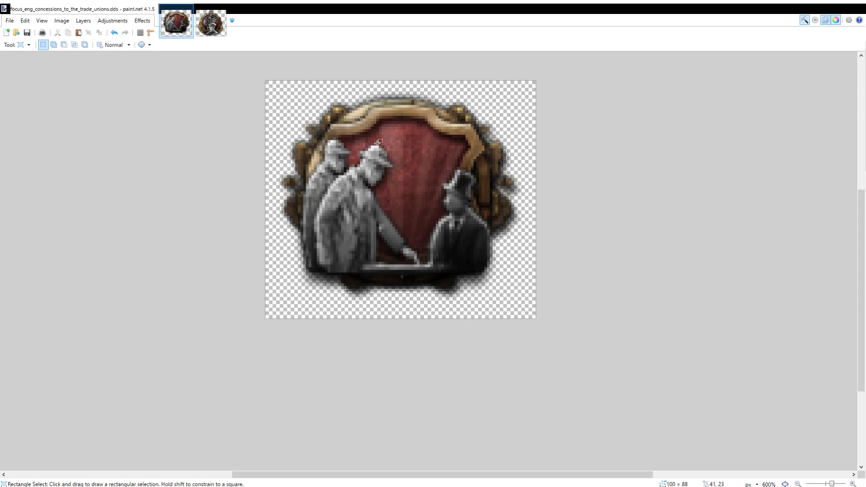
pyautogui.scroll(4, 378, 143)
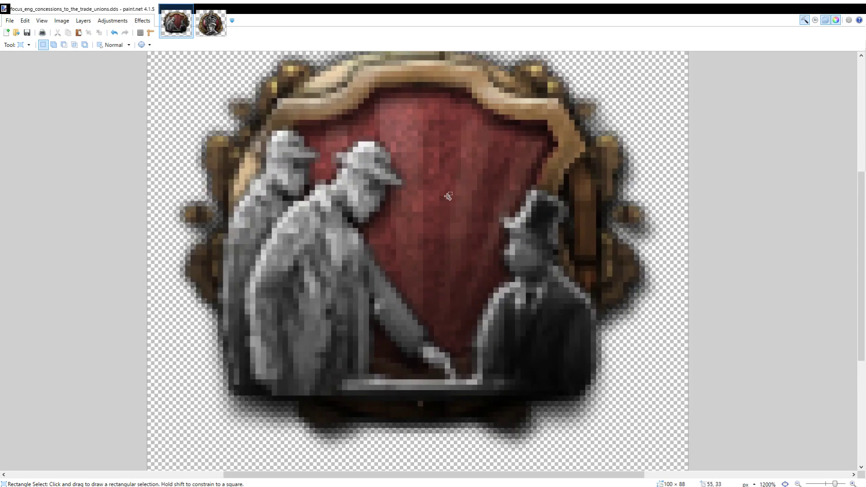
pyautogui.scroll(-3, 541, 251)
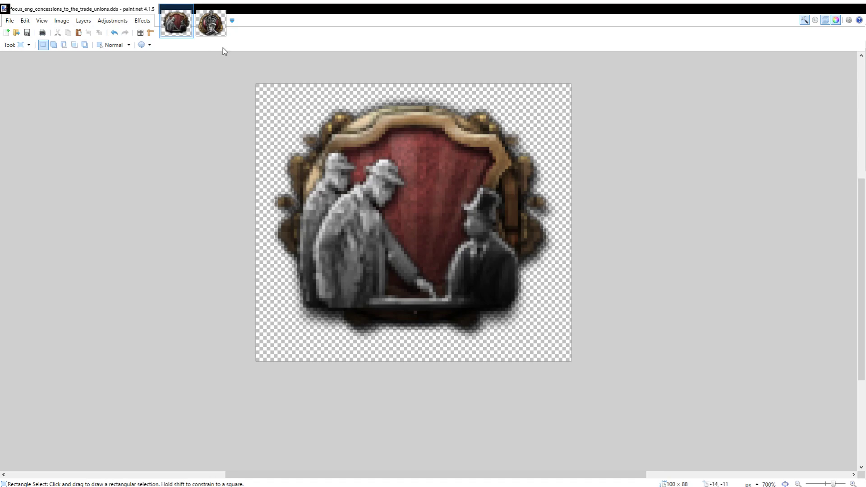
pyautogui.scroll(2, 400, 139)
pyautogui.moveTo(401, 166); pyautogui.dragTo(374, 107)
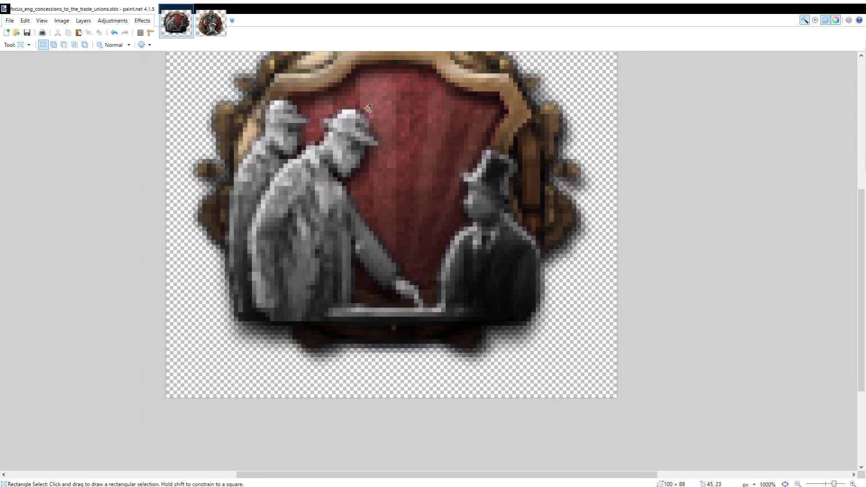
pyautogui.scroll(-3, 136, 103)
pyautogui.scroll(3, 21, 99)
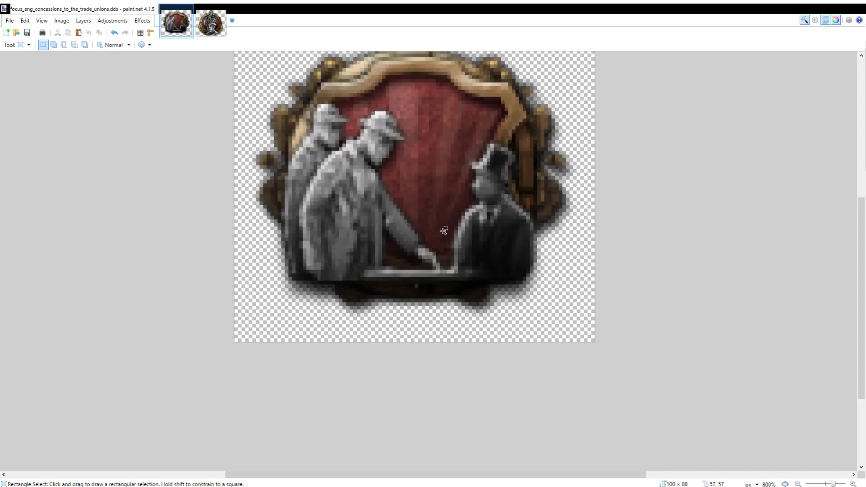
# Step: Outline the red backdrop between the gold frame and the three figures with the Lasso Select tool
pyautogui.click(6, 80)
pyautogui.moveTo(319, 135); pyautogui.dragTo(274, 140)
pyautogui.scroll(2, 336, 118)
pyautogui.moveTo(261, 96)
pyautogui.mouseDown()
pyautogui.moveTo(284, 128)
pyautogui.moveTo(275, 149)
pyautogui.moveTo(330, 114)
pyautogui.moveTo(359, 131)
pyautogui.moveTo(372, 158)
pyautogui.moveTo(338, 196)
pyautogui.moveTo(389, 299)
pyautogui.moveTo(424, 333)
pyautogui.moveTo(483, 263)
pyautogui.moveTo(482, 184)
pyautogui.moveTo(504, 174)
pyautogui.moveTo(532, 124)
pyautogui.moveTo(455, 67)
pyautogui.moveTo(397, 65)
pyautogui.moveTo(315, 96)
pyautogui.mouseUp()
pyautogui.scroll(-2, 532, 124)
pyautogui.scroll(5, 576, 195)
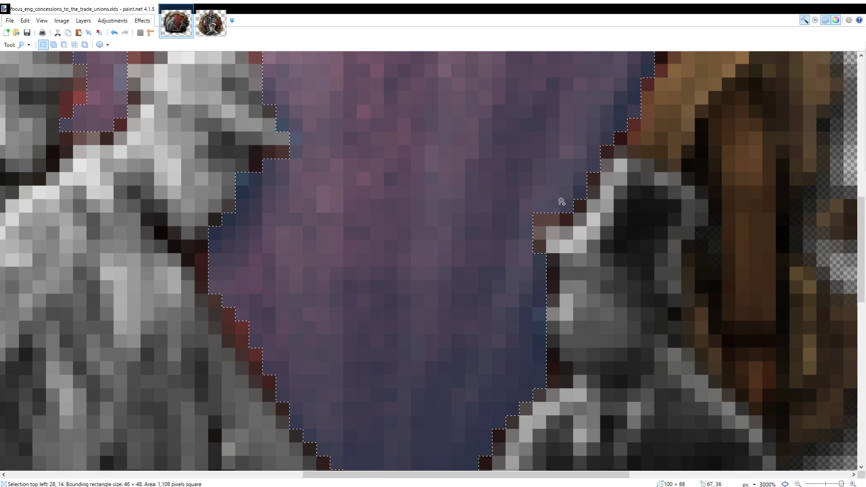
# Step: Extend the backdrop selection down to the table between the outstretched arm and the seated man's chest
pyautogui.scroll(-4, 553, 197)
pyautogui.scroll(4, 455, 313)
pyautogui.scroll(-1, 403, 146)
pyautogui.moveTo(352, 108)
pyautogui.mouseDown()
pyautogui.moveTo(407, 201)
pyautogui.moveTo(437, 167)
pyautogui.moveTo(402, 179)
pyautogui.moveTo(455, 267)
pyautogui.moveTo(450, 252)
pyautogui.mouseUp()
pyautogui.scroll(1, 498, 308)
pyautogui.moveTo(485, 294)
pyautogui.mouseDown()
pyautogui.moveTo(506, 332)
pyautogui.moveTo(550, 344)
pyautogui.moveTo(566, 306)
pyautogui.moveTo(548, 286)
pyautogui.moveTo(541, 372)
pyautogui.moveTo(557, 390)
pyautogui.moveTo(569, 334)
pyautogui.moveTo(545, 287)
pyautogui.moveTo(586, 252)
pyautogui.moveTo(574, 299)
pyautogui.mouseUp()
pyautogui.moveTo(500, 342)
pyautogui.mouseDown()
pyautogui.moveTo(525, 286)
pyautogui.moveTo(522, 246)
pyautogui.moveTo(515, 268)
pyautogui.mouseUp()
pyautogui.scroll(1, 491, 393)
pyautogui.moveTo(493, 384)
pyautogui.mouseDown()
pyautogui.moveTo(504, 375)
pyautogui.moveTo(501, 386)
pyautogui.moveTo(434, 345)
pyautogui.moveTo(439, 330)
pyautogui.moveTo(479, 392)
pyautogui.moveTo(472, 359)
pyautogui.mouseUp()
pyautogui.moveTo(409, 326); pyautogui.dragTo(432, 335)
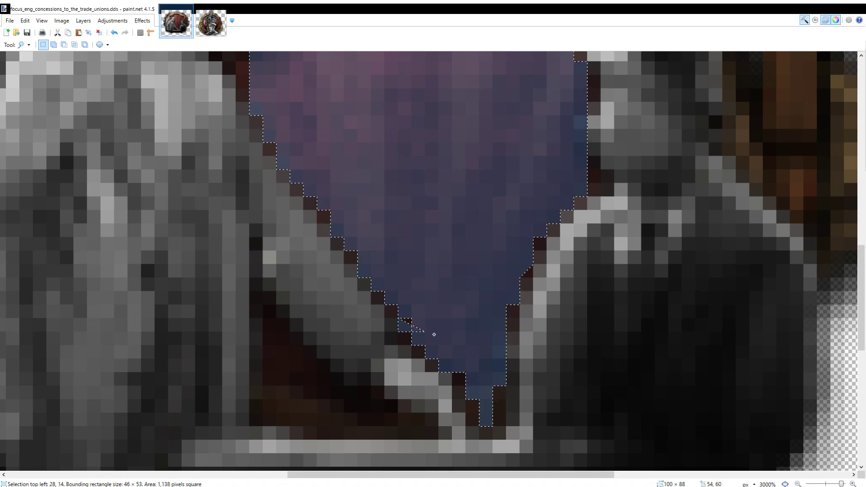
pyautogui.moveTo(508, 319)
pyautogui.mouseDown()
pyautogui.moveTo(523, 307)
pyautogui.moveTo(522, 321)
pyautogui.moveTo(475, 304)
pyautogui.mouseUp()
# Step: Add the dark triangular gap beneath the outstretched arm to the selection
pyautogui.scroll(-10, 459, 304)
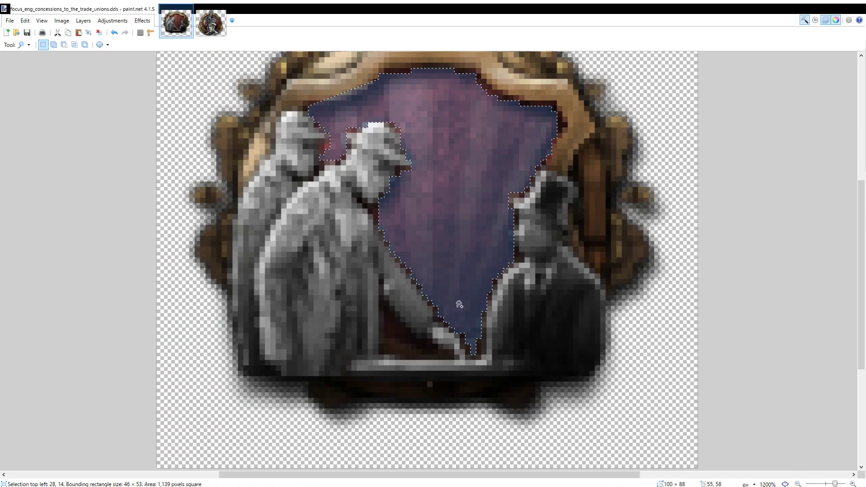
pyautogui.scroll(10, 462, 289)
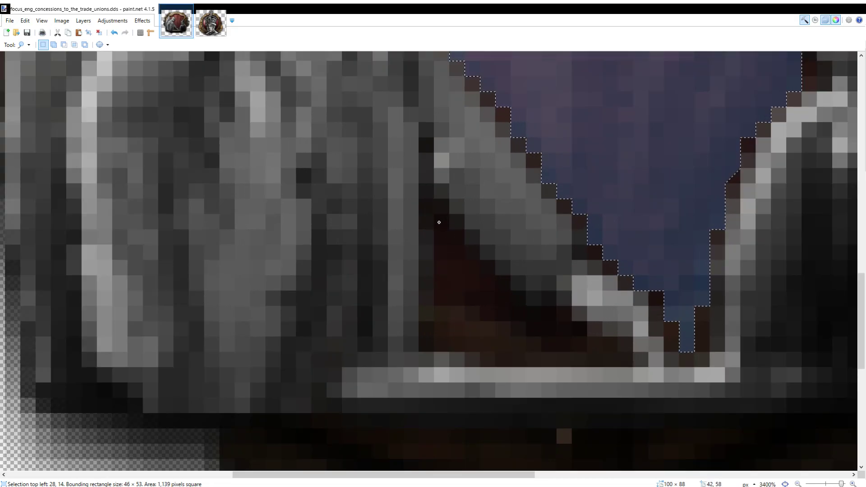
pyautogui.moveTo(442, 222)
pyautogui.mouseDown()
pyautogui.moveTo(435, 351)
pyautogui.moveTo(520, 368)
pyautogui.moveTo(632, 359)
pyautogui.moveTo(478, 256)
pyautogui.mouseUp()
pyautogui.scroll(-8, 478, 256)
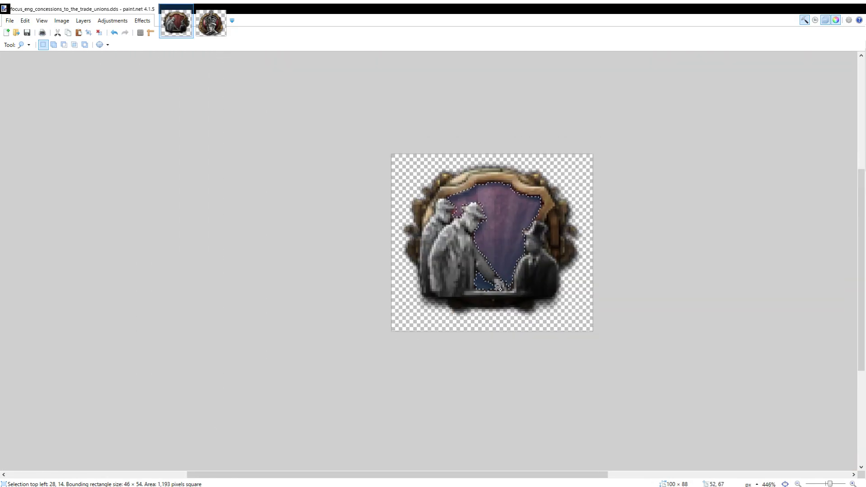
# Step: Extend the backdrop selection along the inner edge of the gold frame's upper part
pyautogui.scroll(5, 500, 268)
pyautogui.moveTo(458, 248)
pyautogui.mouseDown()
pyautogui.moveTo(478, 261)
pyautogui.moveTo(440, 205)
pyautogui.moveTo(434, 214)
pyautogui.moveTo(470, 243)
pyautogui.moveTo(439, 190)
pyautogui.moveTo(417, 179)
pyautogui.moveTo(456, 181)
pyautogui.moveTo(336, 223)
pyautogui.mouseUp()
pyautogui.moveTo(442, 167)
pyautogui.mouseDown()
pyautogui.moveTo(575, 158)
pyautogui.moveTo(634, 198)
pyautogui.moveTo(735, 214)
pyautogui.moveTo(748, 257)
pyautogui.moveTo(713, 307)
pyautogui.moveTo(655, 334)
pyautogui.mouseUp()
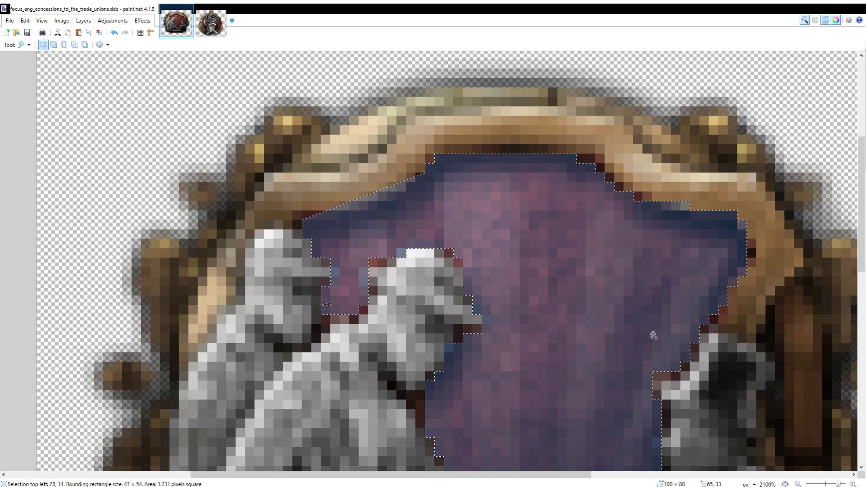
pyautogui.scroll(-3, 655, 334)
pyautogui.scroll(5, 456, 246)
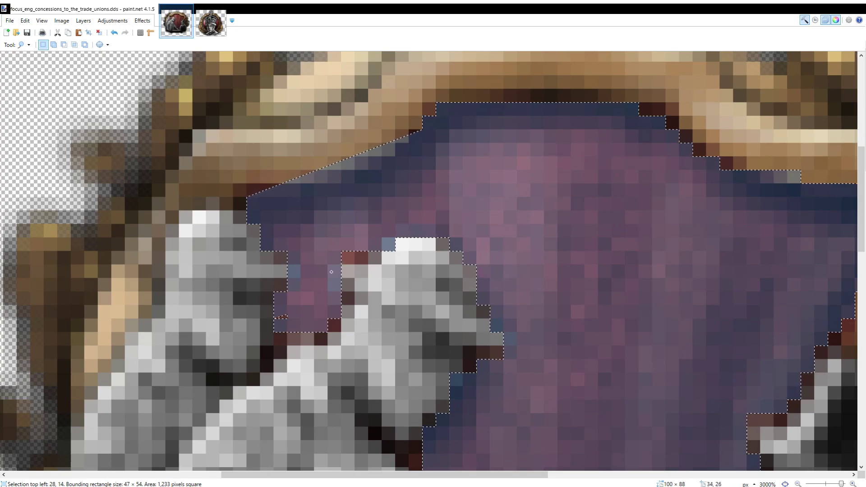
# Step: Add the leftover red pixels between the two capped men and around the front man's cap to the selection
pyautogui.moveTo(375, 266); pyautogui.dragTo(344, 239)
pyautogui.scroll(-3, 310, 325)
pyautogui.scroll(3, 305, 339)
pyautogui.keyDown('ctrl'); pyautogui.click(281, 348); pyautogui.keyUp('ctrl')
pyautogui.scroll(-4, 281, 348)
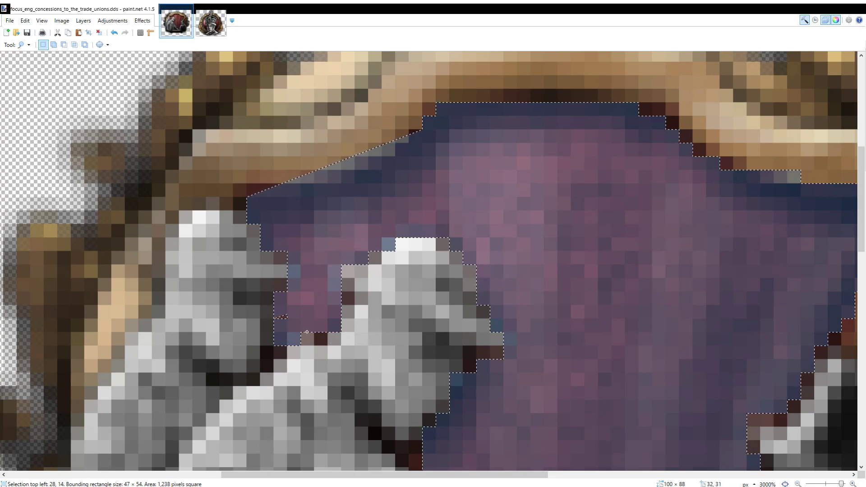
pyautogui.scroll(3, 380, 335)
pyautogui.moveTo(363, 336)
pyautogui.mouseDown()
pyautogui.moveTo(366, 305)
pyautogui.moveTo(374, 332)
pyautogui.mouseUp()
pyautogui.scroll(1, 411, 238)
pyautogui.moveTo(402, 247)
pyautogui.mouseDown()
pyautogui.moveTo(423, 223)
pyautogui.moveTo(448, 227)
pyautogui.mouseUp()
pyautogui.scroll(-10, 448, 227)
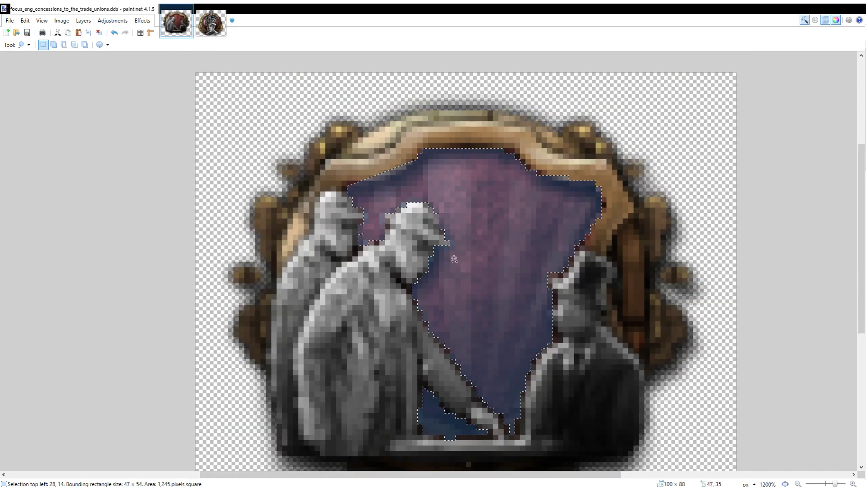
# Step: Refine the backdrop selection beside the seated man's top hat and along the gold frame above it
pyautogui.scroll(8, 515, 275)
pyautogui.moveTo(456, 235)
pyautogui.mouseDown()
pyautogui.moveTo(476, 245)
pyautogui.moveTo(458, 251)
pyautogui.moveTo(495, 223)
pyautogui.moveTo(527, 184)
pyautogui.moveTo(519, 176)
pyautogui.mouseUp()
pyautogui.scroll(-12, 514, 174)
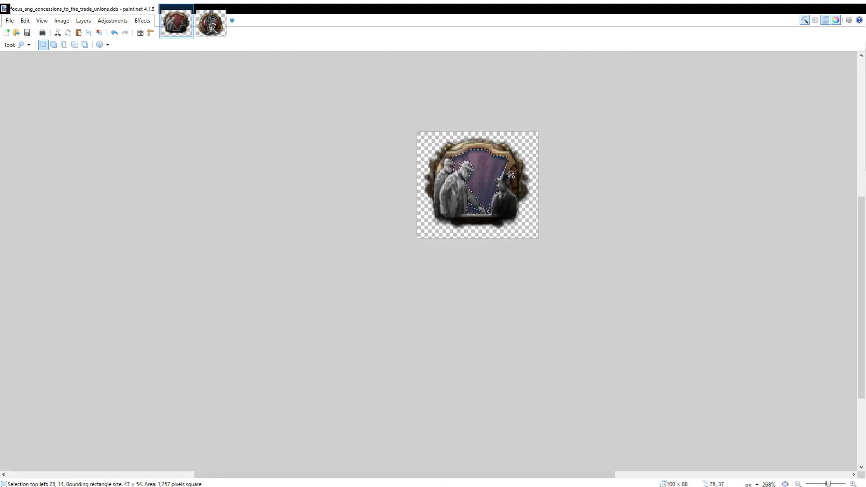
pyautogui.scroll(6, 511, 169)
pyautogui.scroll(5, 511, 169)
pyautogui.moveTo(423, 218)
pyautogui.mouseDown()
pyautogui.moveTo(474, 187)
pyautogui.moveTo(501, 157)
pyautogui.moveTo(455, 146)
pyautogui.moveTo(517, 178)
pyautogui.moveTo(504, 171)
pyautogui.moveTo(519, 165)
pyautogui.moveTo(501, 135)
pyautogui.mouseUp()
pyautogui.scroll(2, 481, 141)
pyautogui.scroll(-7, 501, 130)
pyautogui.scroll(6, 498, 165)
pyautogui.moveTo(498, 165)
pyautogui.mouseDown()
pyautogui.moveTo(489, 171)
pyautogui.moveTo(487, 148)
pyautogui.mouseUp()
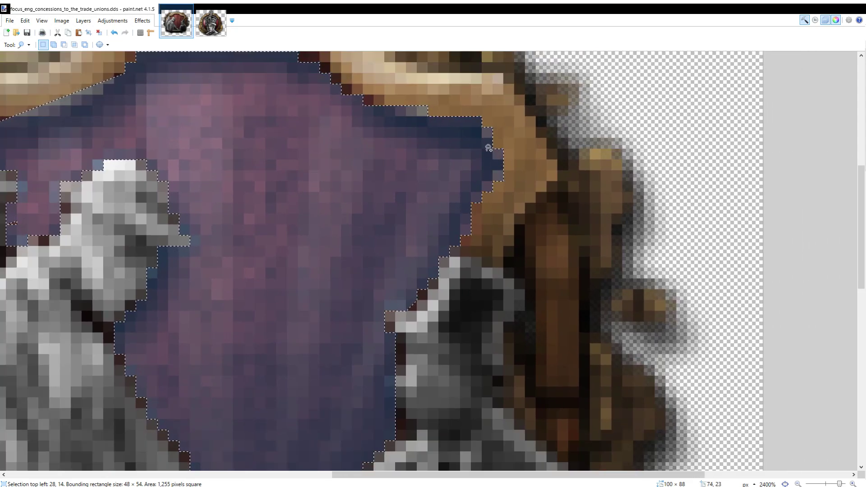
pyautogui.moveTo(475, 199); pyautogui.dragTo(483, 239)
pyautogui.scroll(-1, 482, 239)
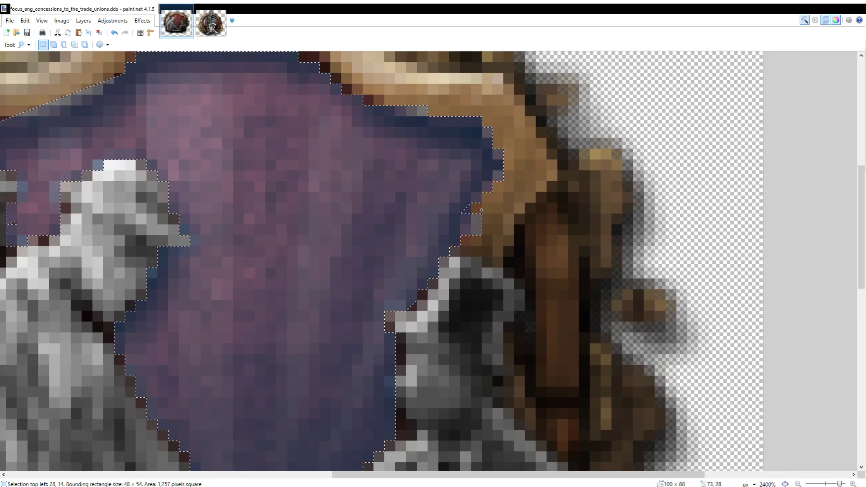
# Step: Add the leftover backdrop pixels beside the seated man's neck and face to the selection
pyautogui.scroll(-4, 464, 230)
pyautogui.scroll(-2, 469, 224)
pyautogui.scroll(5, 462, 317)
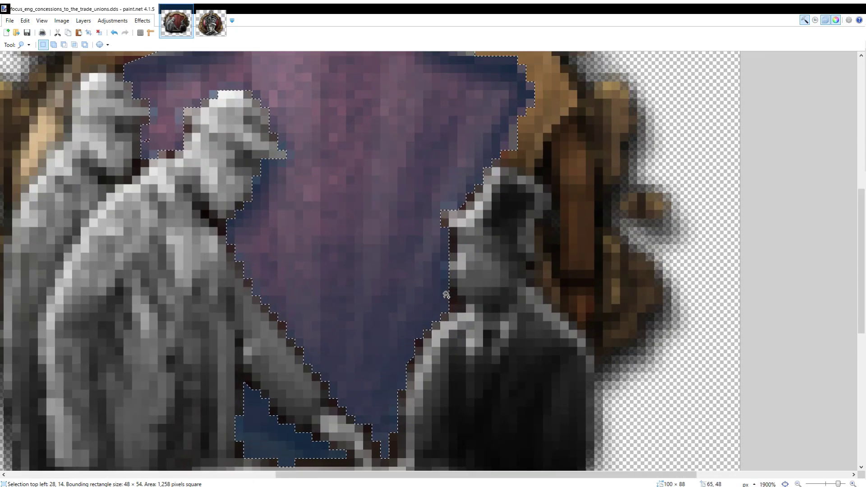
pyautogui.moveTo(461, 316); pyautogui.dragTo(451, 315)
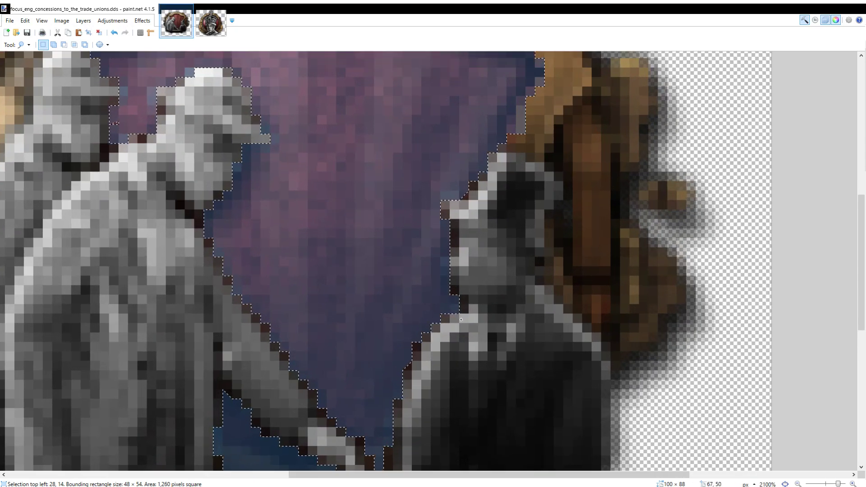
pyautogui.scroll(2, 449, 239)
pyautogui.moveTo(448, 240)
pyautogui.mouseDown()
pyautogui.moveTo(460, 260)
pyautogui.moveTo(469, 241)
pyautogui.moveTo(469, 229)
pyautogui.moveTo(452, 226)
pyautogui.moveTo(462, 244)
pyautogui.mouseUp()
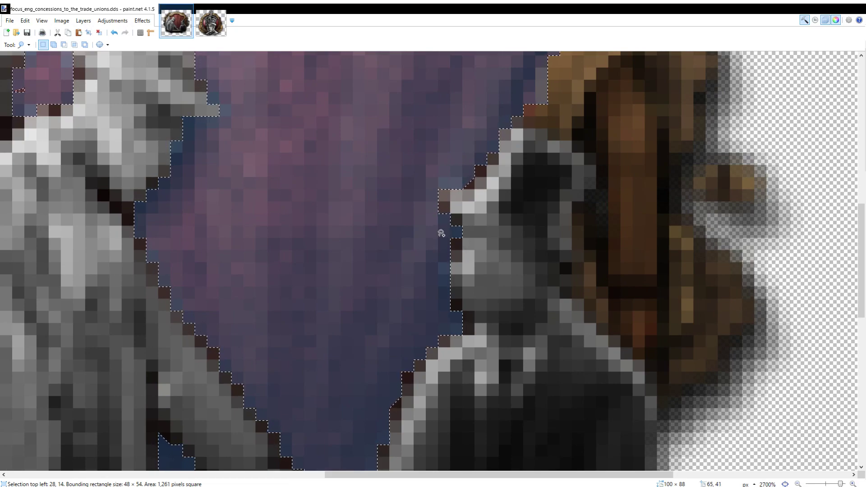
pyautogui.scroll(-8, 463, 184)
pyautogui.scroll(8, 428, 248)
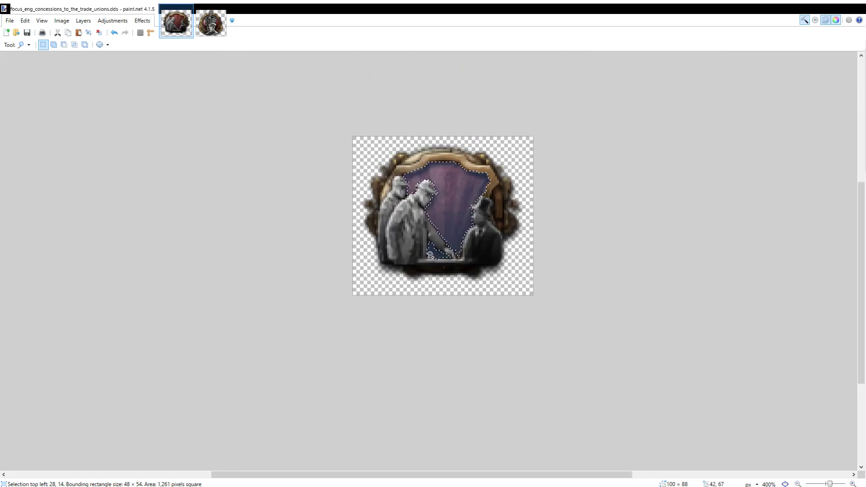
# Step: Recolour the selected backdrop of the trade unions icon to blue with a hue adjustment and clear the selection
pyautogui.scroll(-7, 428, 247)
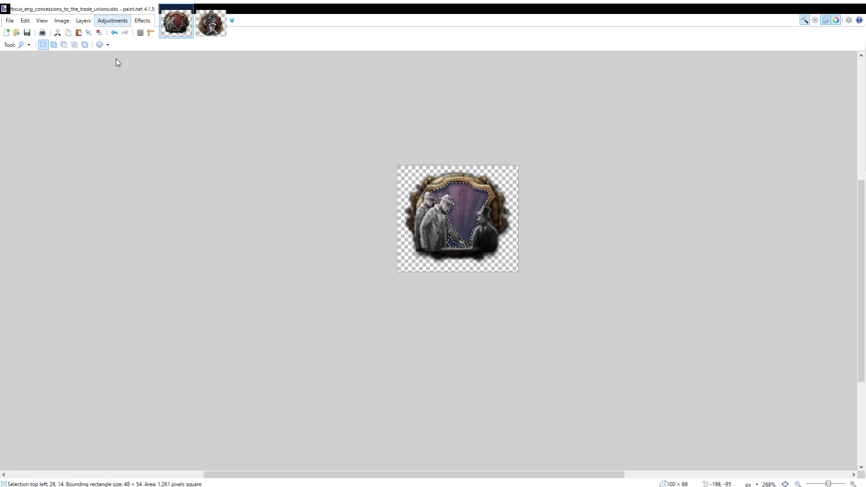
pyautogui.hotkey('ctrl', 'z')
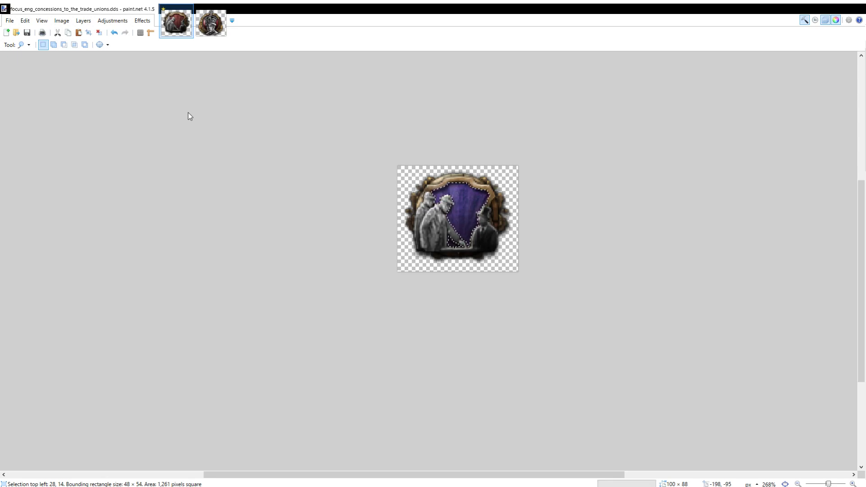
pyautogui.moveTo(188, 112); pyautogui.dragTo(184, 113)
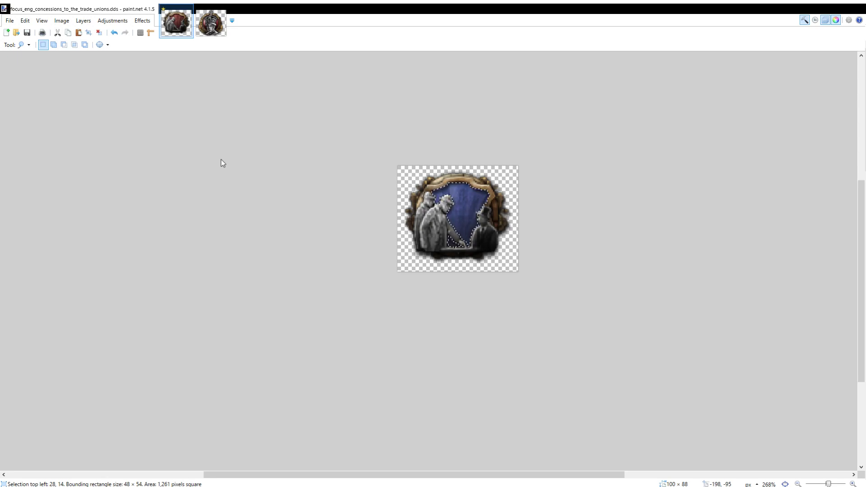
pyautogui.click(257, 180)
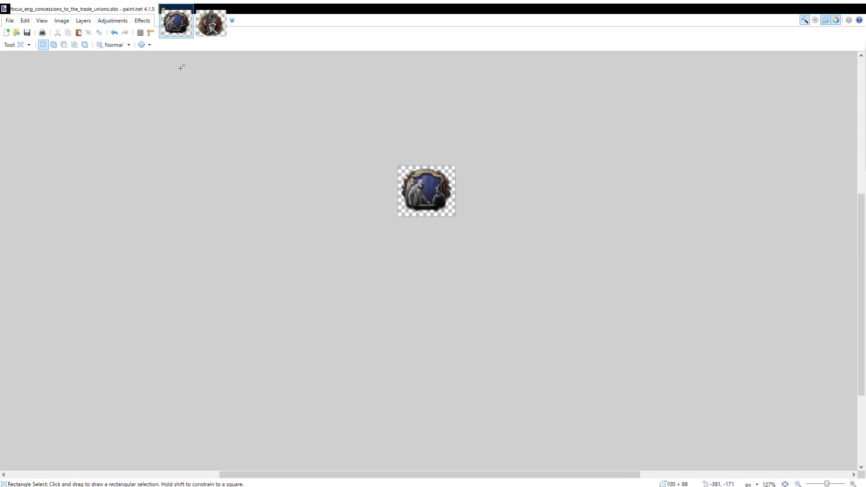
pyautogui.keyDown('ctrl'); pyautogui.scroll(3, 395, 162); pyautogui.keyUp('ctrl')
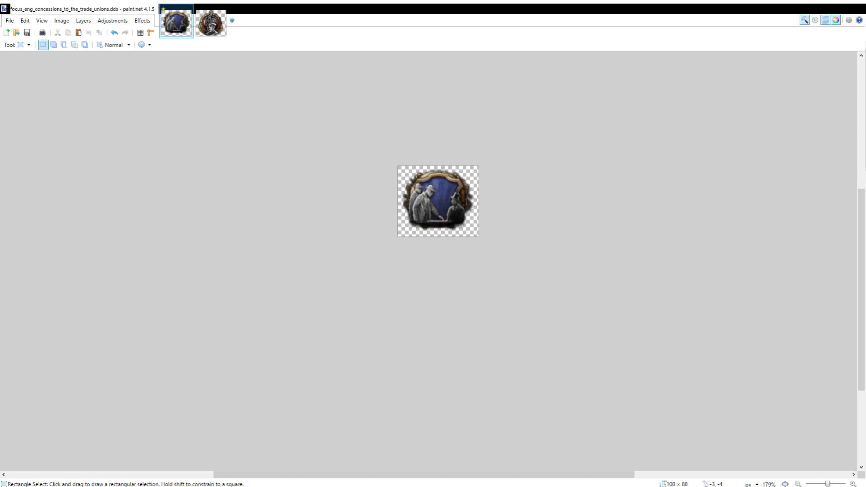
# Step: Outline the blue eagle flag in the union forever icon with Lasso Select
pyautogui.keyDown('ctrl'); pyautogui.scroll(8, 577, 226); pyautogui.keyUp('ctrl')
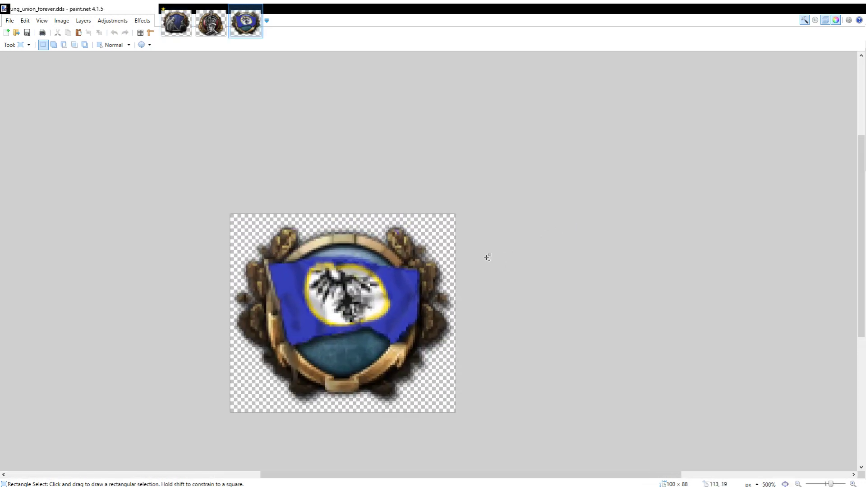
pyautogui.moveTo(491, 257); pyautogui.dragTo(531, 189)
pyautogui.keyDown('ctrl'); pyautogui.scroll(-1, 497, 178); pyautogui.keyUp('ctrl')
pyautogui.keyDown('ctrl'); pyautogui.scroll(3, 448, 203); pyautogui.keyUp('ctrl')
pyautogui.press('s')
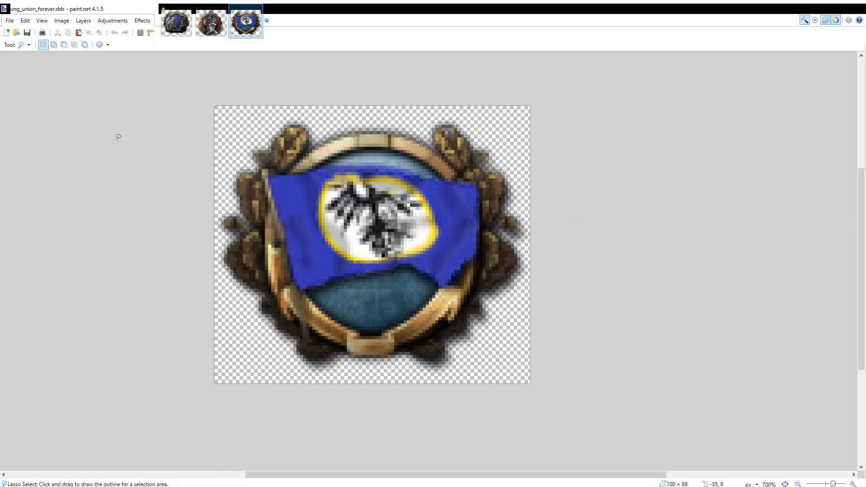
pyautogui.moveTo(270, 180)
pyautogui.mouseDown()
pyautogui.moveTo(290, 289)
pyautogui.moveTo(418, 283)
pyautogui.moveTo(431, 293)
pyautogui.moveTo(509, 231)
pyautogui.moveTo(506, 204)
pyautogui.moveTo(495, 192)
pyautogui.moveTo(390, 265)
pyautogui.moveTo(315, 292)
pyautogui.moveTo(291, 280)
pyautogui.moveTo(269, 169)
pyautogui.moveTo(481, 190)
pyautogui.moveTo(469, 258)
pyautogui.mouseUp()
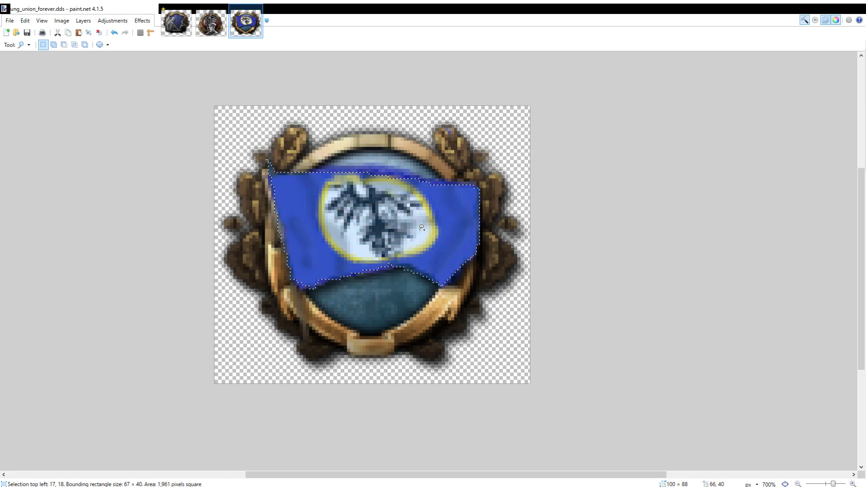
# Step: Extend the flag selection upward along the flag's upper edge
pyautogui.scroll(3, 372, 217)
pyautogui.moveTo(299, 142)
pyautogui.mouseDown()
pyautogui.moveTo(417, 147)
pyautogui.moveTo(479, 170)
pyautogui.moveTo(453, 200)
pyautogui.moveTo(342, 163)
pyautogui.moveTo(316, 158)
pyautogui.mouseUp()
pyautogui.scroll(-4, 384, 215)
pyautogui.scroll(3, 349, 172)
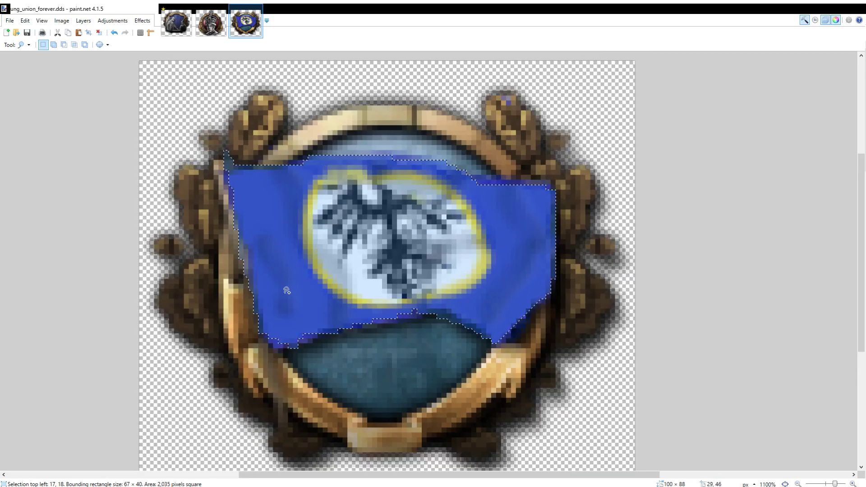
pyautogui.scroll(-3, 292, 214)
pyautogui.scroll(1, 110, 219)
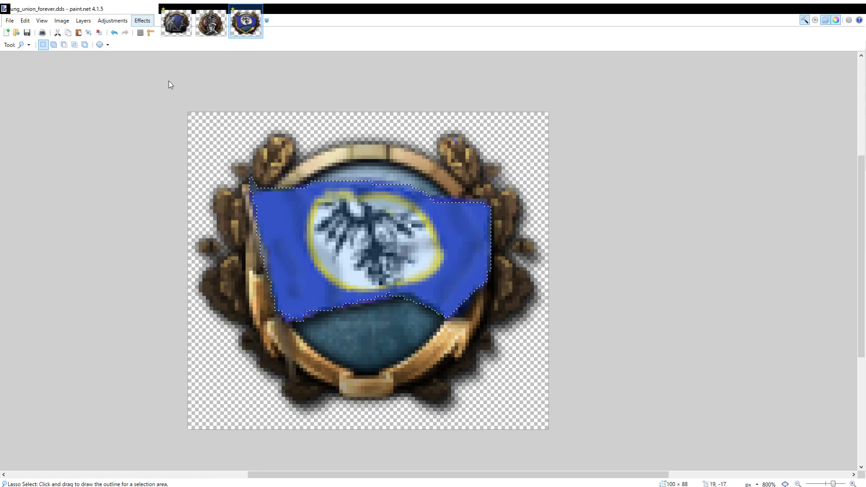
# Step: Try out a mottled texture effect on the selected flag, reapplying it several times, and clear the selection
pyautogui.click(285, 107)
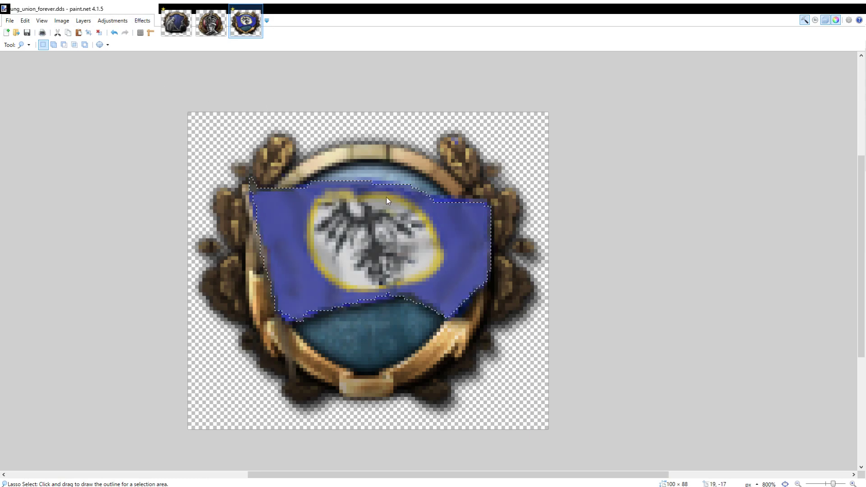
pyautogui.hotkey('ctrl', 'f')
pyautogui.hotkey('ctrl', 'f')
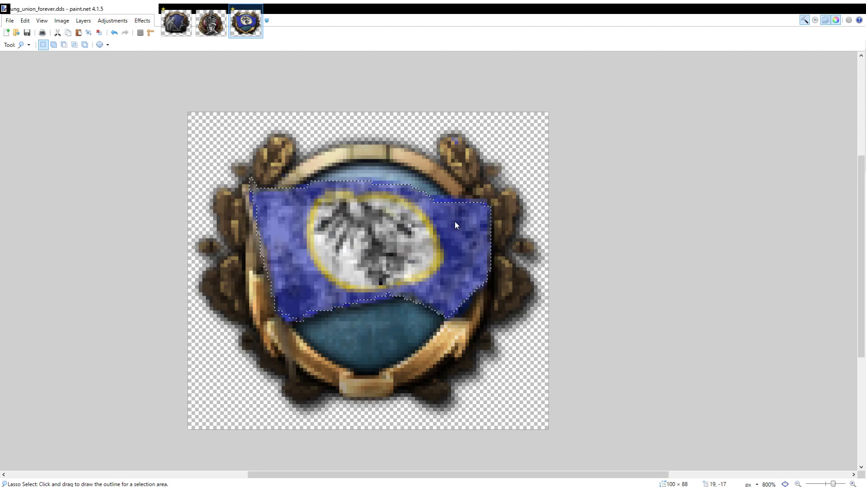
pyautogui.hotkey('ctrl', 'f')
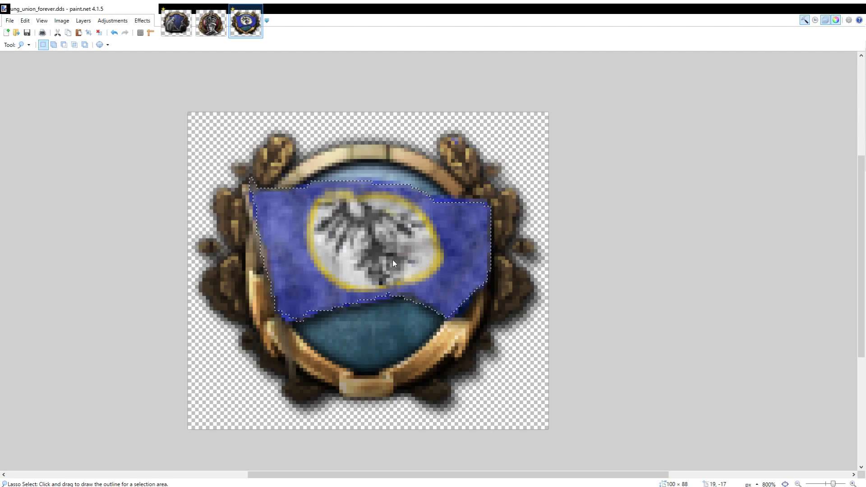
pyautogui.hotkey('ctrl', 'f')
pyautogui.hotkey('ctrl', 'f')
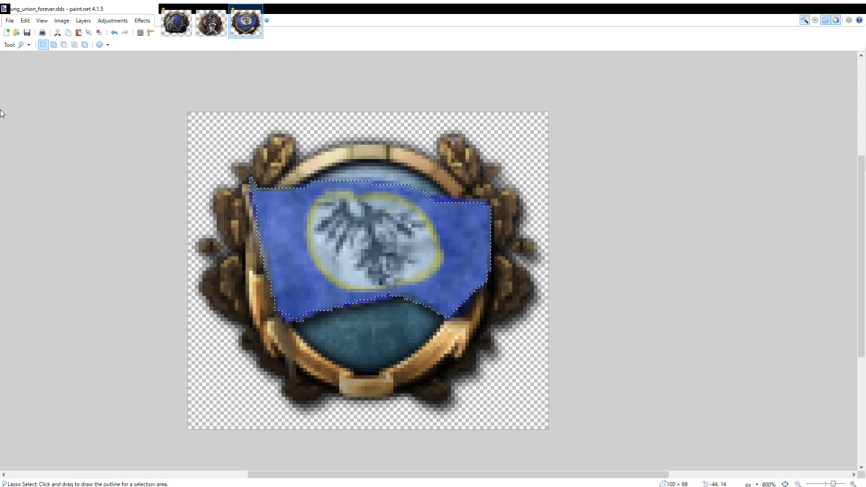
pyautogui.hotkey('ctrl', 'd')
pyautogui.press('s')
# Step: Examine how the flag icon looks both at actual size and enlarged
pyautogui.scroll(-6, 135, 101)
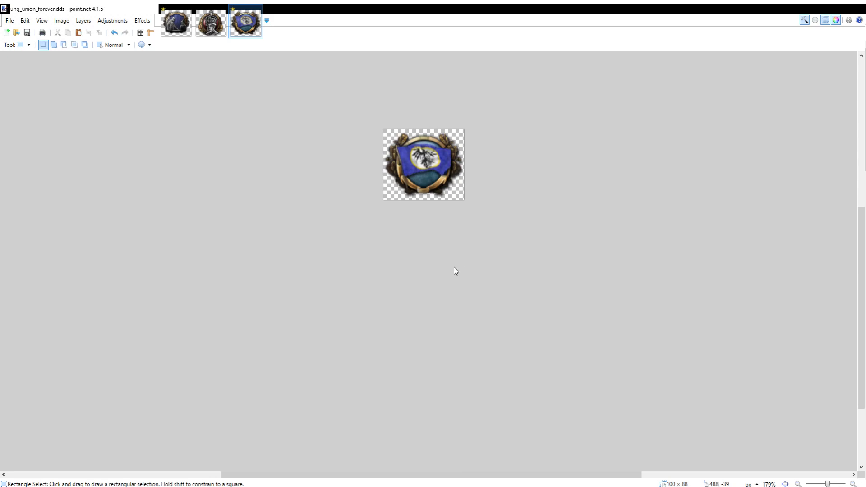
pyautogui.scroll(-3, 435, 274)
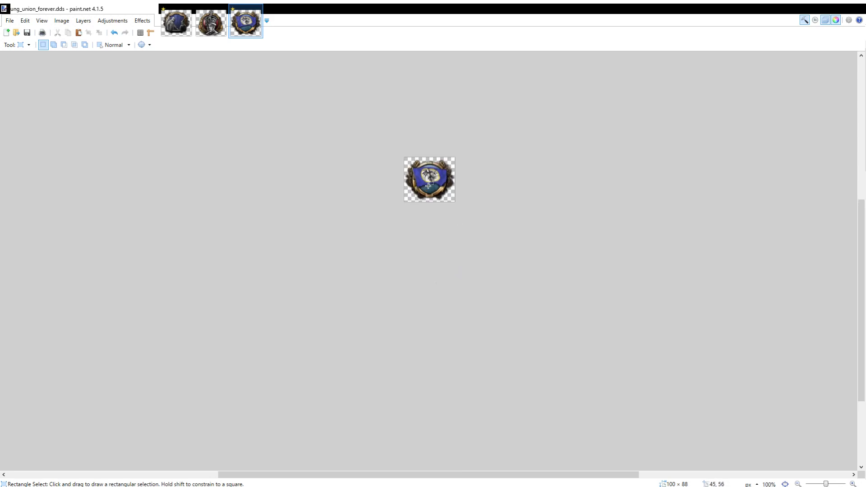
pyautogui.scroll(6, 426, 185)
pyautogui.scroll(-7, 598, 168)
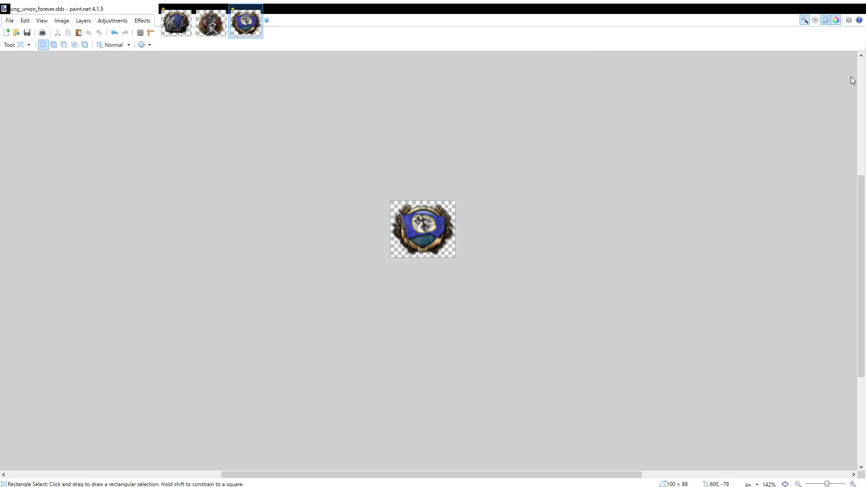
pyautogui.scroll(8, 402, 223)
pyautogui.scroll(1, 402, 222)
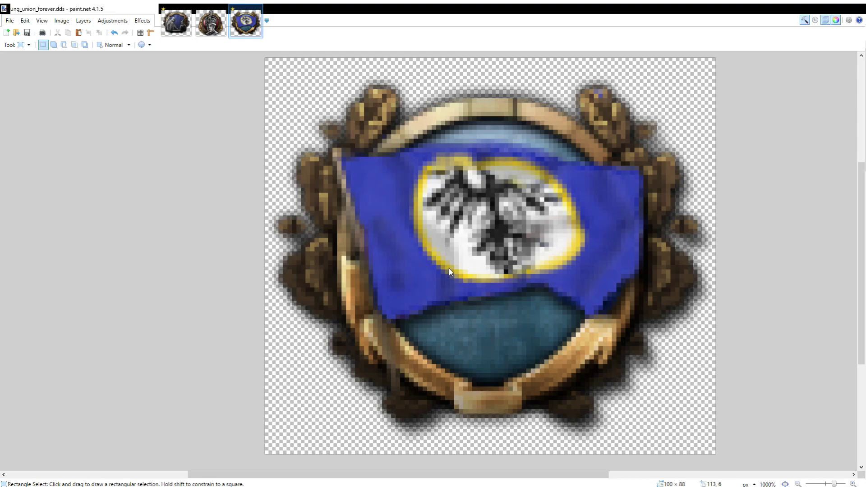
pyautogui.scroll(-8, 426, 288)
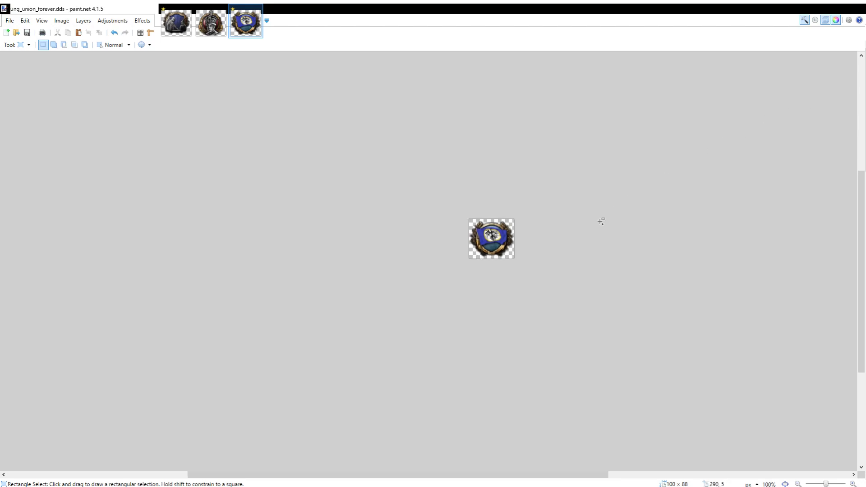
pyautogui.scroll(5, 601, 220)
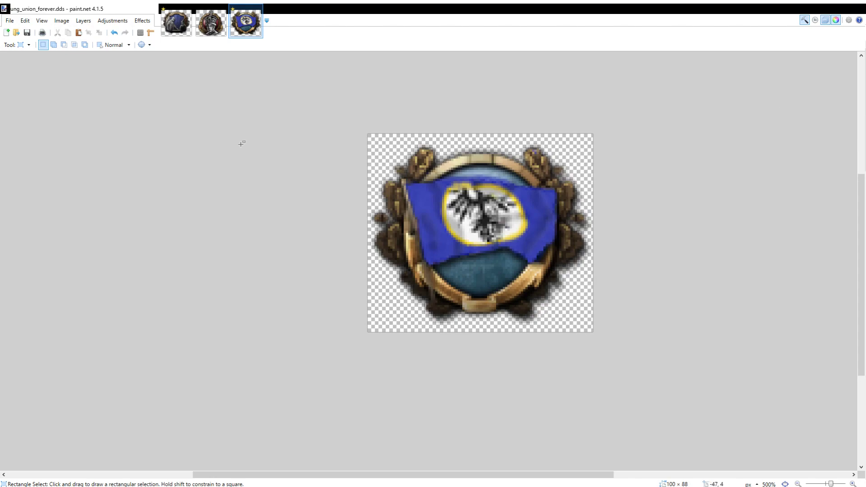
# Step: Switch to the Eraser with a brush width of 35 for the flag icon
pyautogui.click(16, 116)
pyautogui.click(103, 45)
pyautogui.click(86, 153)
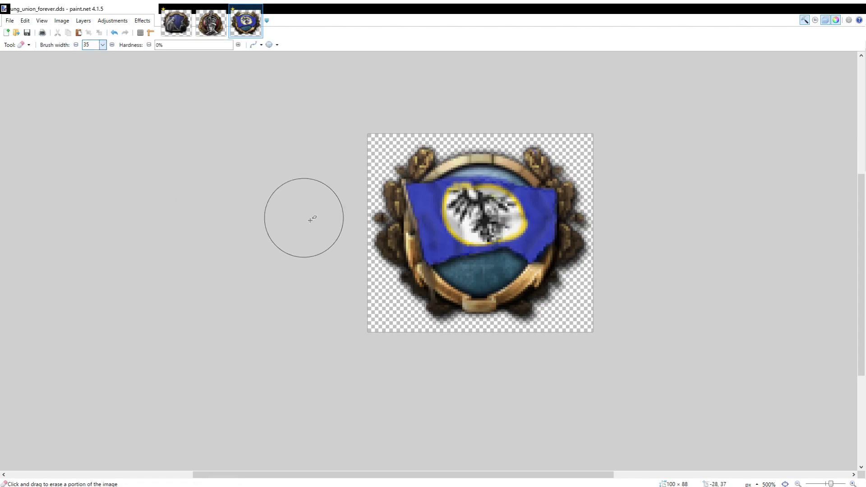
pyautogui.scroll(4, 334, 195)
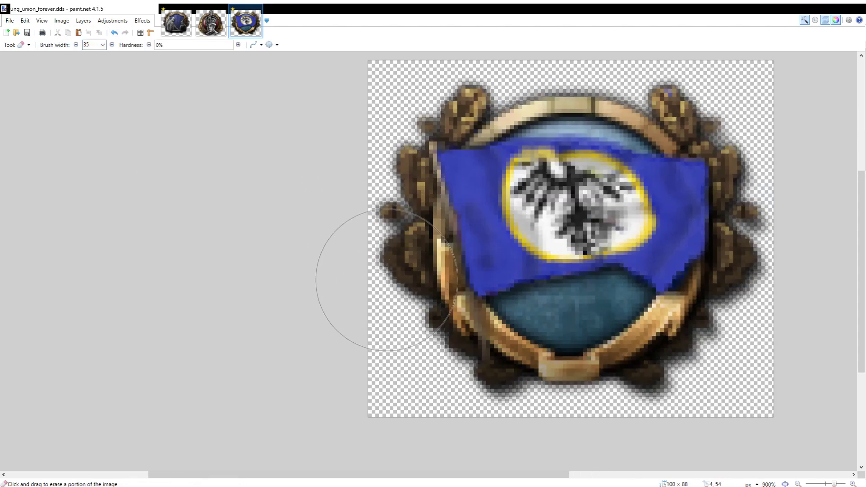
pyautogui.moveTo(388, 293); pyautogui.dragTo(283, 269)
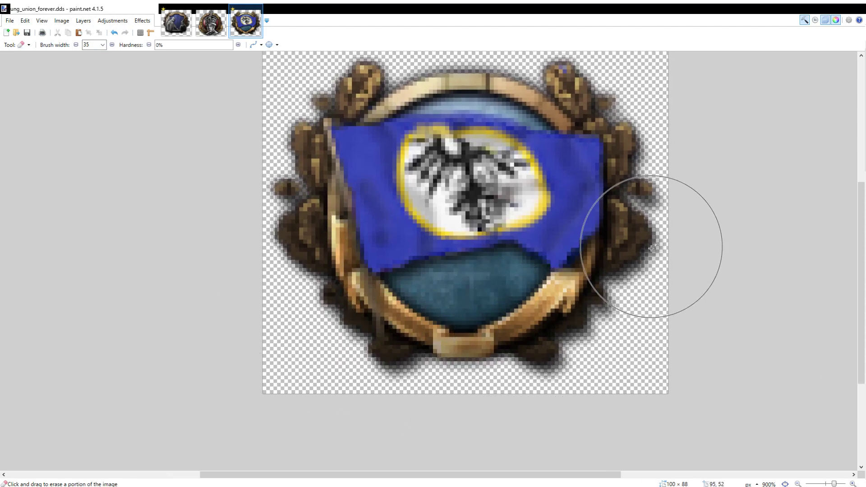
pyautogui.moveTo(641, 106); pyautogui.dragTo(681, 184)
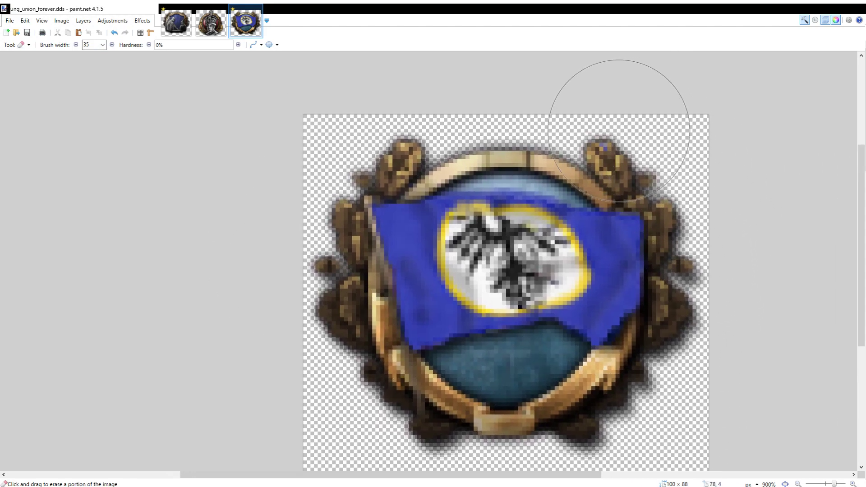
# Step: Try selecting the area around the flag with the Magic Wand at 22% tolerance, and clear the selection
pyautogui.click(4, 82)
pyautogui.click(403, 138)
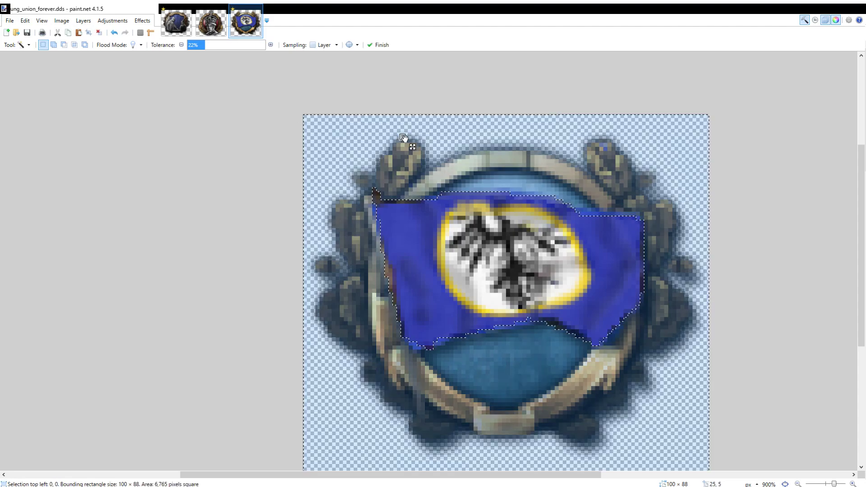
pyautogui.scroll(-3, 410, 141)
pyautogui.hotkey('ctrl', 'd')
pyautogui.scroll(-4, 645, 207)
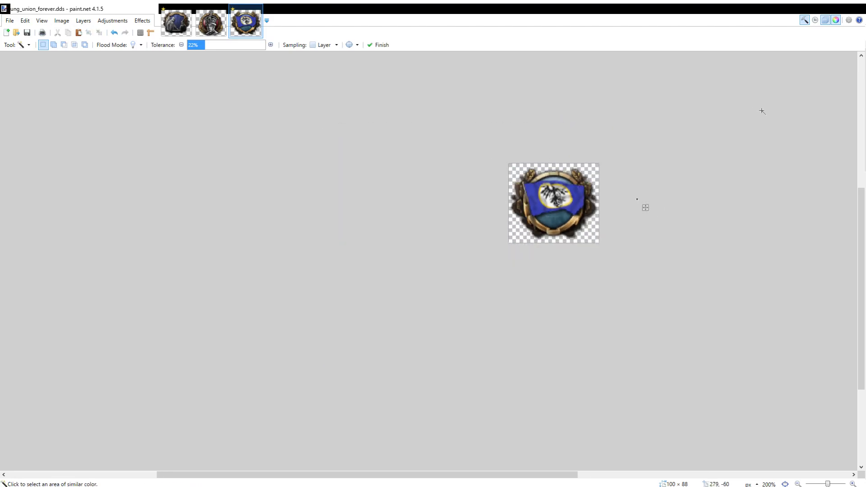
pyautogui.scroll(-3, 508, 231)
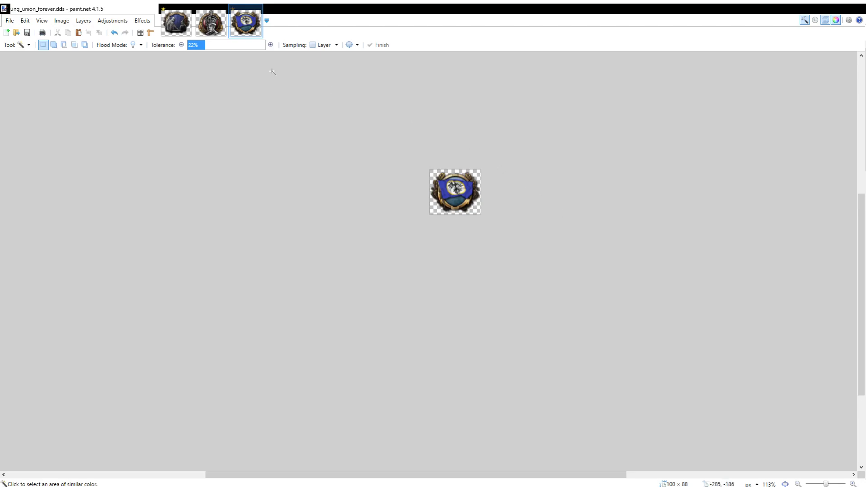
# Step: Close the flag icon image and inspect the blue trade unions icon at several sizes
pyautogui.click(261, 9)
pyautogui.click(176, 21)
pyautogui.scroll(-3, 443, 209)
pyautogui.scroll(10, 451, 214)
pyautogui.scroll(-4, 474, 225)
pyautogui.scroll(-1, 474, 226)
# Step: Compare the crowned king icon with the blue trade unions icon, and switch to Lasso Select
pyautogui.click(220, 27)
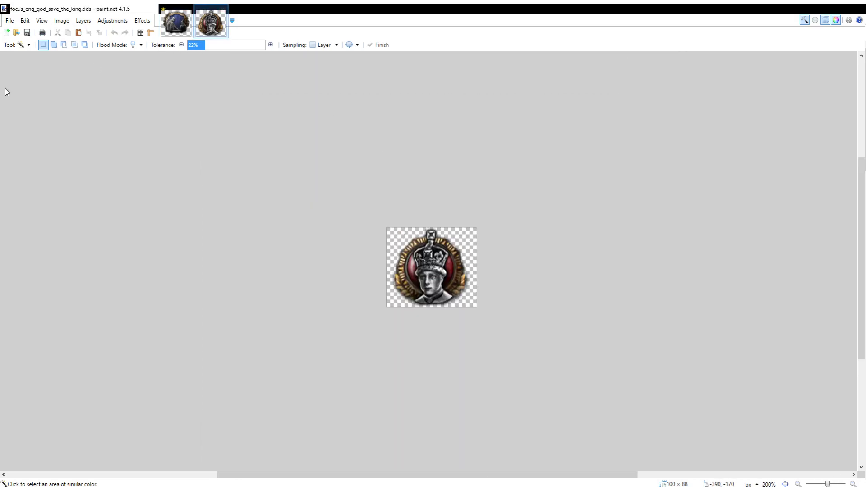
pyautogui.click(4, 88)
pyautogui.scroll(3, 393, 239)
pyautogui.scroll(-1, 392, 244)
pyautogui.click(176, 22)
pyautogui.scroll(4, 447, 218)
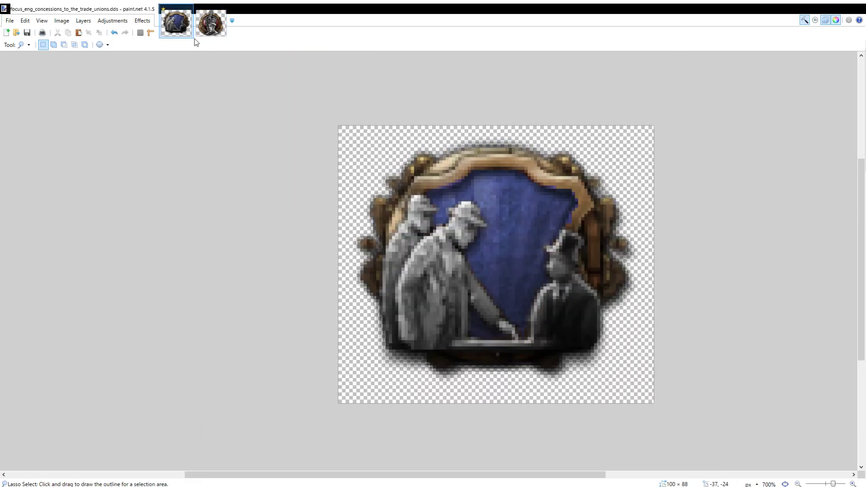
# Step: Lasso the king's face and shoulders below the crown in the crowned king icon and delete that area
pyautogui.click(210, 24)
pyautogui.scroll(1, 313, 216)
pyautogui.moveTo(276, 216)
pyautogui.mouseDown()
pyautogui.moveTo(295, 197)
pyautogui.moveTo(348, 199)
pyautogui.moveTo(380, 216)
pyautogui.moveTo(398, 247)
pyautogui.moveTo(274, 377)
pyautogui.mouseUp()
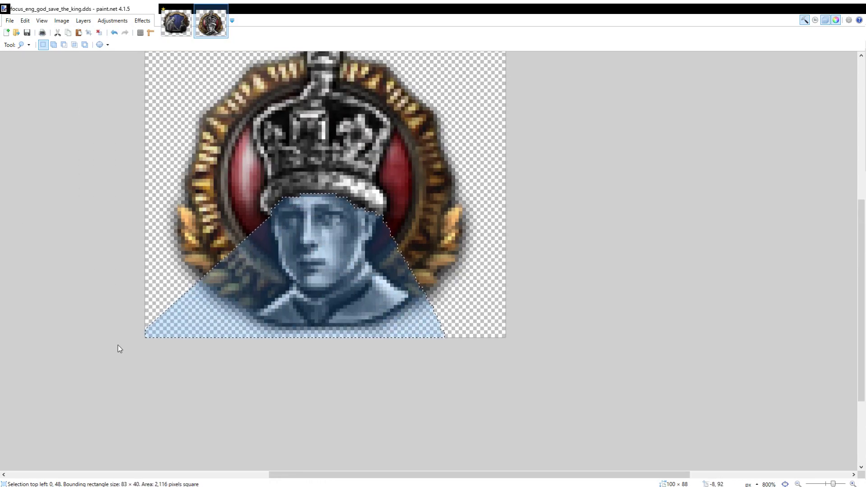
pyautogui.press('Delete')
pyautogui.scroll(2, 277, 182)
pyautogui.scroll(2, 279, 257)
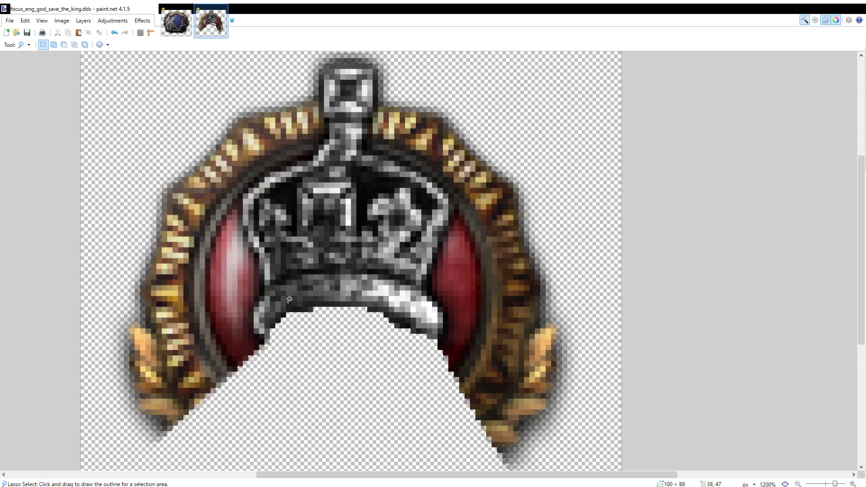
# Step: Lasso the wreath and red backdrop on the crown's left side, following the crown's edge, and delete them
pyautogui.moveTo(265, 345); pyautogui.dragTo(254, 318)
pyautogui.moveTo(262, 274)
pyautogui.mouseDown()
pyautogui.moveTo(239, 190)
pyautogui.moveTo(300, 158)
pyautogui.moveTo(322, 163)
pyautogui.moveTo(316, 108)
pyautogui.moveTo(98, 115)
pyautogui.moveTo(1, 375)
pyautogui.moveTo(99, 484)
pyautogui.mouseUp()
pyautogui.press('Delete')
pyautogui.scroll(1, 281, 230)
pyautogui.scroll(-4, 293, 242)
pyautogui.hotkey('ctrl', 'z')
pyautogui.scroll(3, 312, 176)
pyautogui.scroll(-3, 296, 163)
pyautogui.scroll(1, 300, 172)
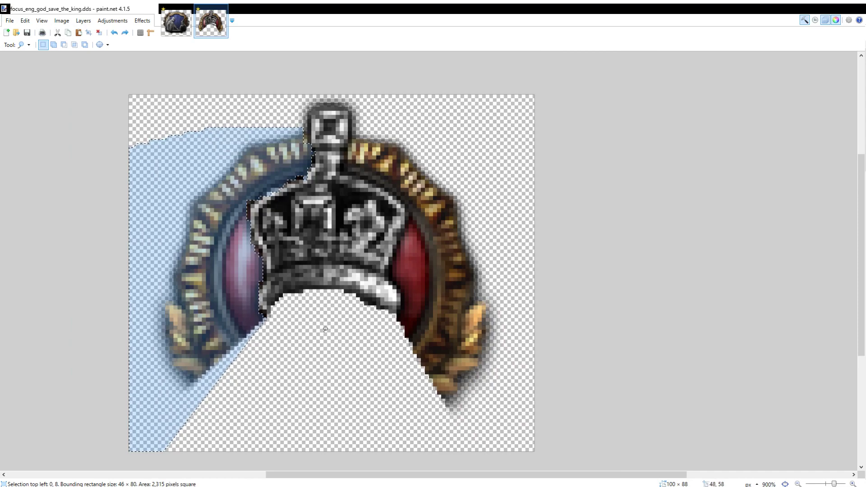
pyautogui.press('Delete')
pyautogui.scroll(2, 328, 319)
pyautogui.scroll(-1, 323, 279)
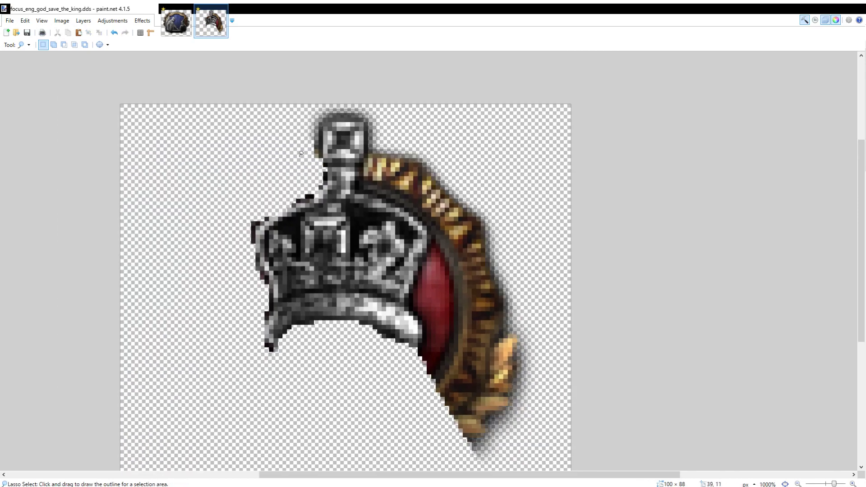
# Step: Lasso the leftover edge pixels beside the lower left of the crown's top ornament and delete them
pyautogui.scroll(3, 314, 233)
pyautogui.scroll(7, 311, 266)
pyautogui.moveTo(308, 298)
pyautogui.mouseDown()
pyautogui.moveTo(356, 303)
pyautogui.moveTo(350, 341)
pyautogui.moveTo(299, 362)
pyautogui.moveTo(374, 367)
pyautogui.moveTo(376, 345)
pyautogui.moveTo(333, 317)
pyautogui.mouseUp()
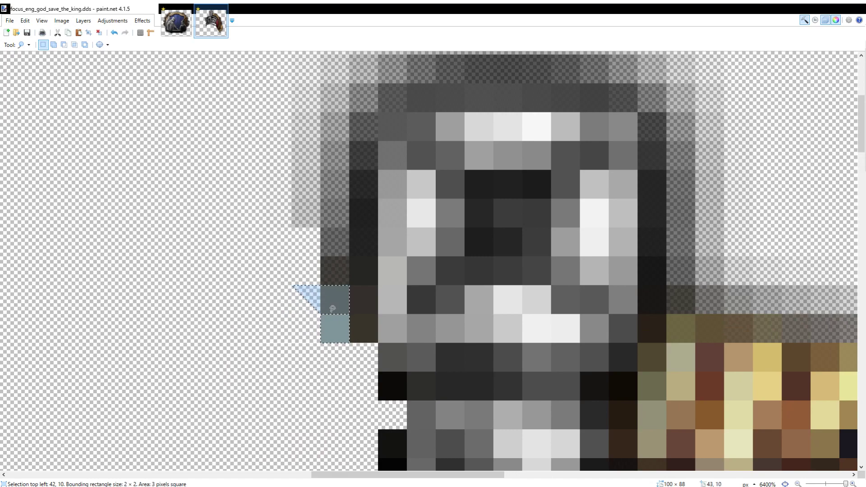
pyautogui.press('Delete')
# Step: Lasso the wreath and red backdrop on the crown's right side and delete them
pyautogui.scroll(-4, 368, 240)
pyautogui.moveTo(591, 228); pyautogui.dragTo(429, 82)
pyautogui.scroll(-4, 352, 84)
pyautogui.scroll(2, 329, 120)
pyautogui.moveTo(350, 91)
pyautogui.mouseDown()
pyautogui.moveTo(330, 117)
pyautogui.moveTo(339, 135)
pyautogui.moveTo(395, 164)
pyautogui.moveTo(446, 216)
pyautogui.moveTo(444, 272)
pyautogui.moveTo(418, 334)
pyautogui.moveTo(434, 405)
pyautogui.moveTo(429, 430)
pyautogui.moveTo(799, 385)
pyautogui.moveTo(845, 125)
pyautogui.moveTo(779, 128)
pyautogui.moveTo(780, 86)
pyautogui.moveTo(731, 112)
pyautogui.mouseUp()
pyautogui.scroll(5, 767, 90)
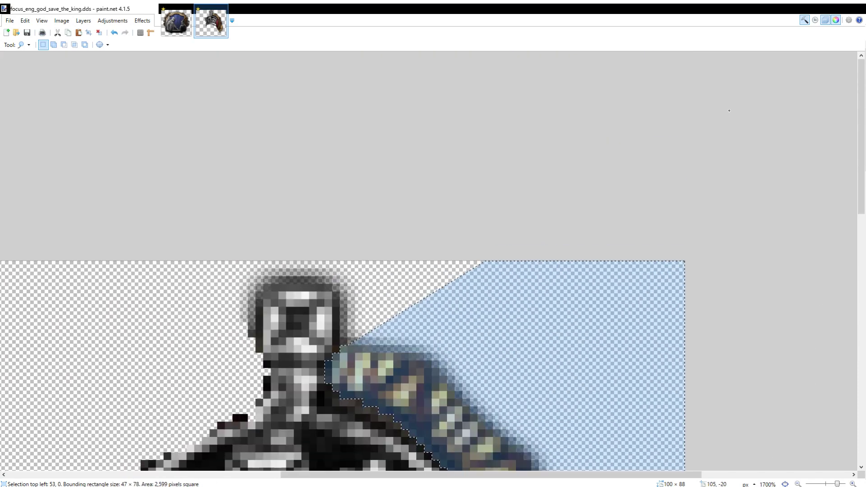
pyautogui.press('Delete')
pyautogui.scroll(-7, 496, 181)
pyautogui.scroll(-2, 455, 99)
pyautogui.scroll(3, 398, 182)
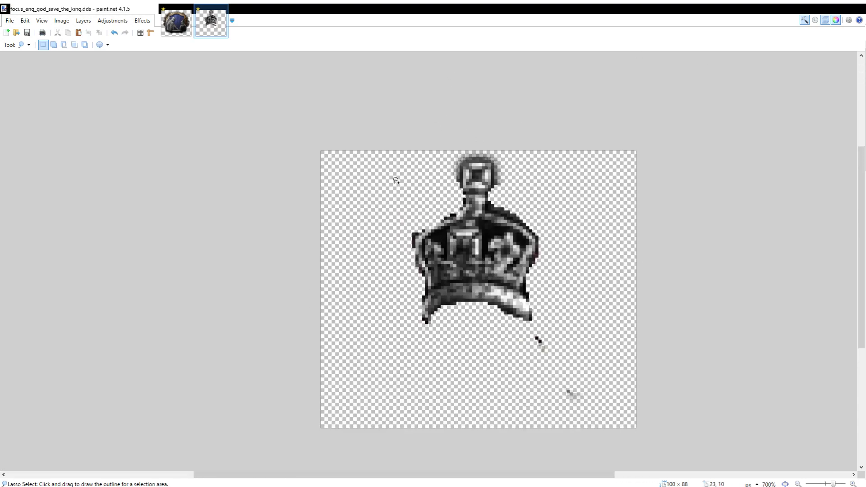
# Step: Lasso and delete the stray fragments below the crown's right end and the dark pixels outside its left edge
pyautogui.moveTo(532, 316); pyautogui.dragTo(428, 202)
pyautogui.scroll(3, 450, 241)
pyautogui.moveTo(427, 249)
pyautogui.mouseDown()
pyautogui.moveTo(400, 214)
pyautogui.moveTo(453, 206)
pyautogui.moveTo(530, 347)
pyautogui.moveTo(447, 358)
pyautogui.moveTo(387, 263)
pyautogui.moveTo(428, 204)
pyautogui.moveTo(565, 349)
pyautogui.mouseUp()
pyautogui.press('Delete')
pyautogui.scroll(3, 247, 177)
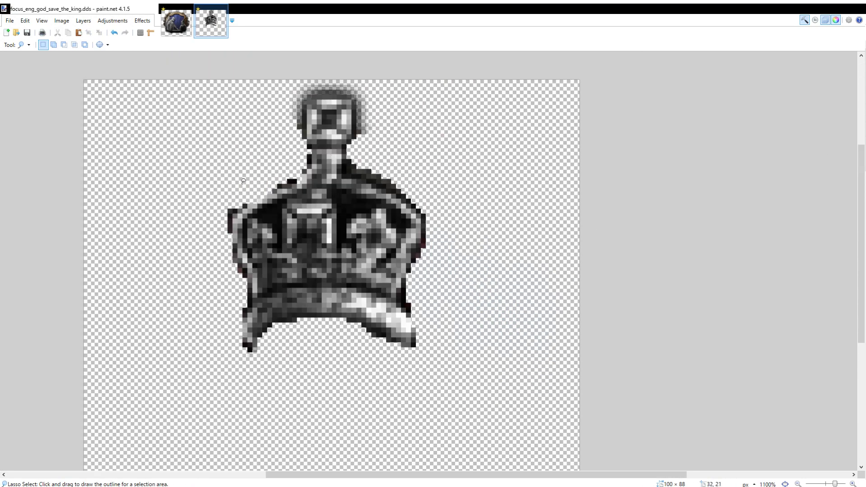
pyautogui.moveTo(225, 239)
pyautogui.mouseDown()
pyautogui.moveTo(237, 206)
pyautogui.moveTo(185, 179)
pyautogui.mouseUp()
pyautogui.press('Delete')
pyautogui.scroll(-5, 275, 147)
pyautogui.scroll(-3, 348, 211)
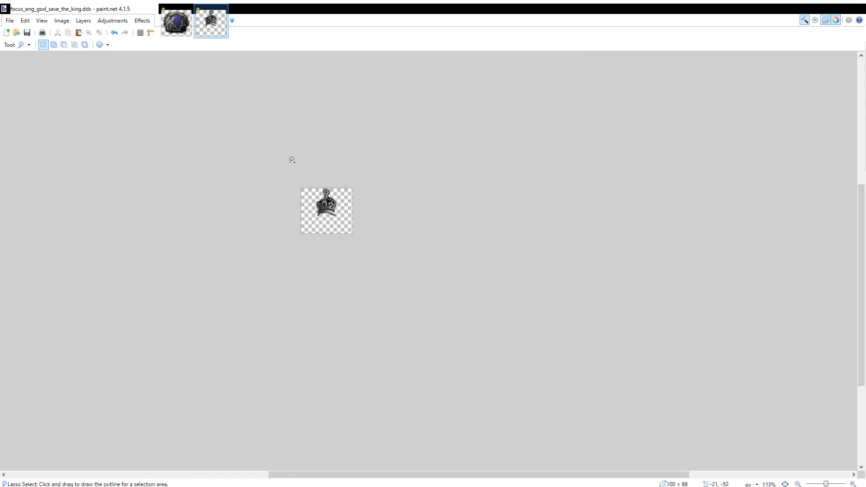
# Step: Paste the cut-out crown into the blue trade unions icon and scale it down to 54 × 48 pixels
pyautogui.click(187, 25)
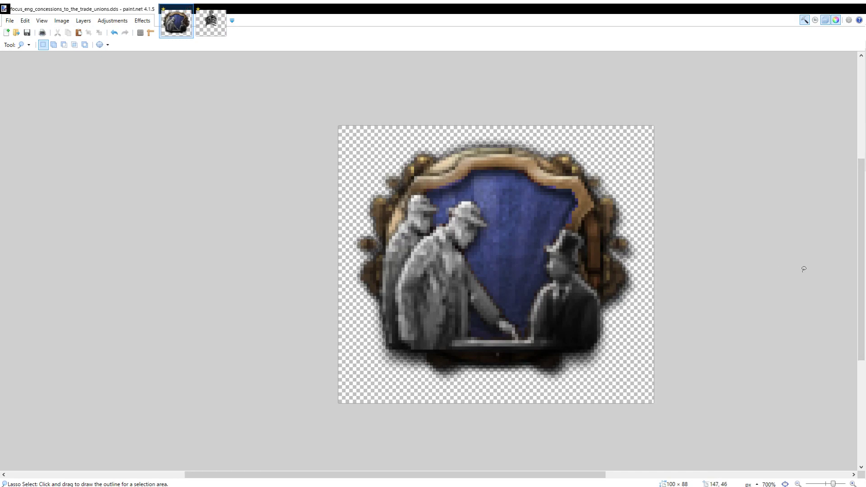
pyautogui.hotkey('ctrl', 'v')
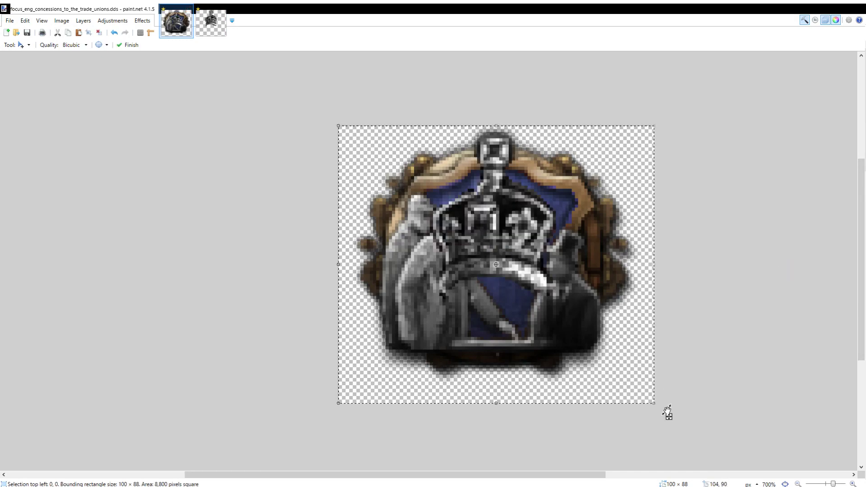
pyautogui.moveTo(665, 410); pyautogui.dragTo(508, 277)
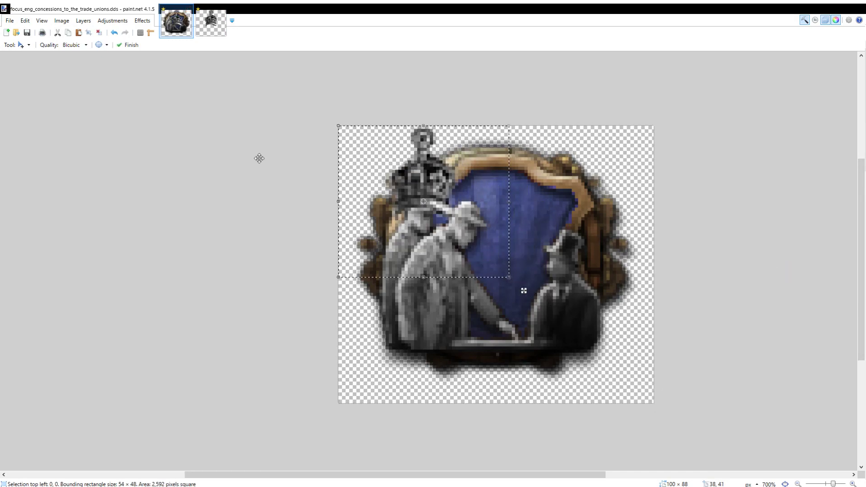
# Step: Move the pasted crown onto the right man's hat, shrink it further and rotate it to about -30°
pyautogui.moveTo(471, 165); pyautogui.dragTo(590, 234)
pyautogui.moveTo(608, 357); pyautogui.dragTo(588, 311)
pyautogui.moveTo(583, 210); pyautogui.dragTo(589, 239)
pyautogui.scroll(2, 530, 272)
pyautogui.moveTo(470, 279); pyautogui.dragTo(478, 278)
pyautogui.press('Return')
pyautogui.moveTo(635, 241); pyautogui.dragTo(639, 241)
pyautogui.scroll(-5, 639, 241)
pyautogui.scroll(2, 661, 235)
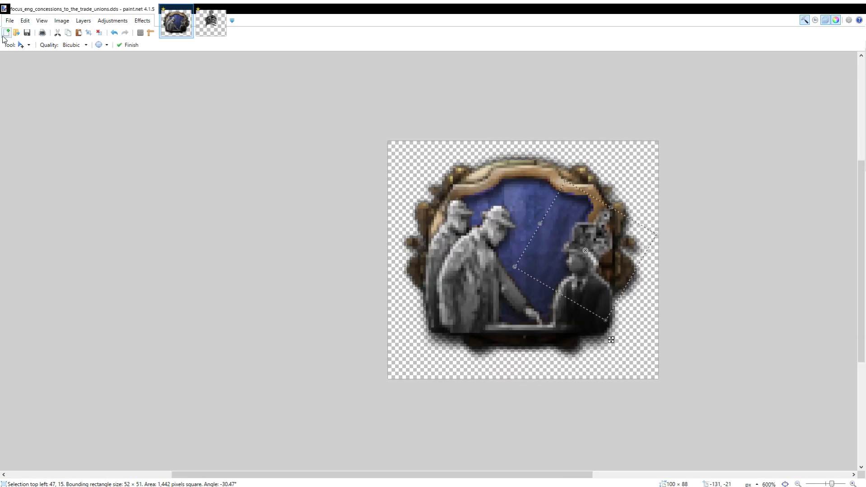
# Step: Commit the crown's placement by switching to Rectangle Select, and check the icon at small and large sizes
pyautogui.click(14, 75)
pyautogui.click(184, 126)
pyautogui.scroll(-5, 184, 126)
pyautogui.scroll(-3, 439, 282)
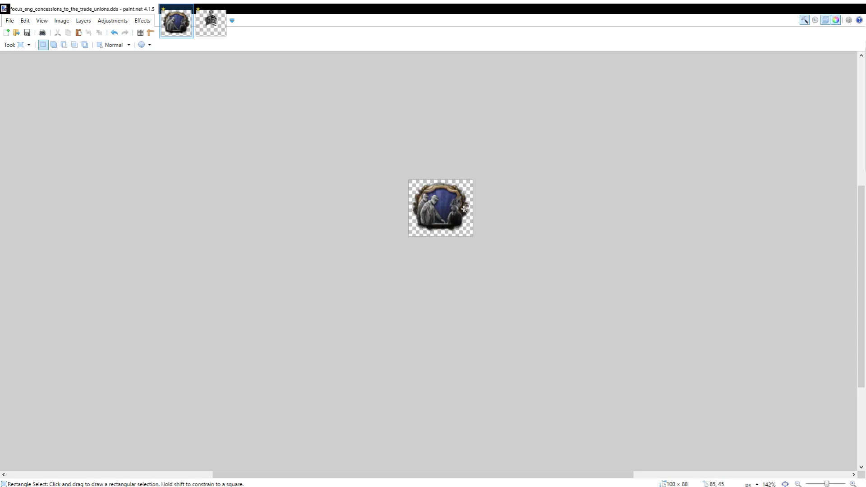
pyautogui.scroll(7, 465, 211)
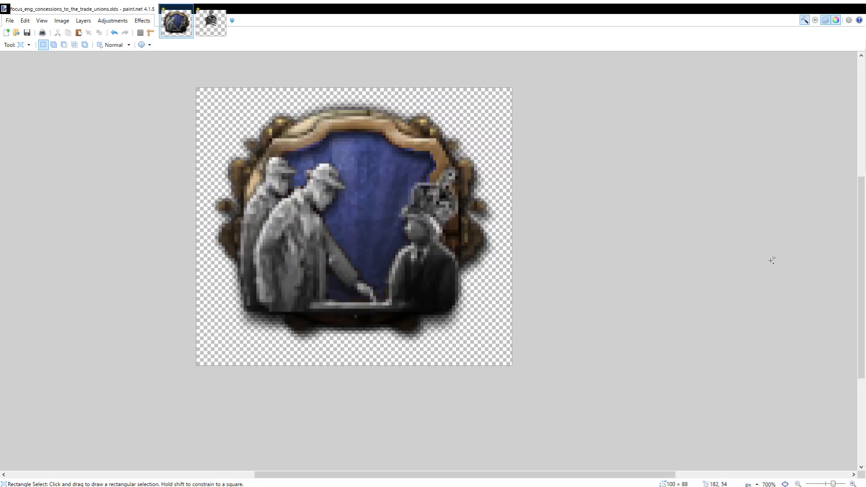
# Step: Switch to the Paintbrush for retouching the right man and set the brush width to 4
pyautogui.hotkey('ctrl', '+')
pyautogui.hotkey('ctrl', '+')
pyautogui.hotkey('ctrl', '+')
pyautogui.press('b')
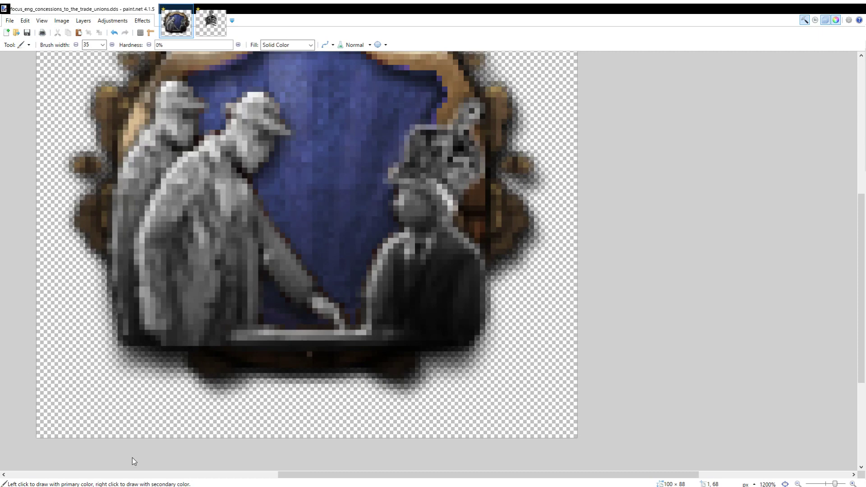
pyautogui.scroll(2, 424, 224)
pyautogui.click(103, 46)
pyautogui.write('9')
pyautogui.scroll(1, 440, 265)
pyautogui.hotkey('ctrl', 'z')
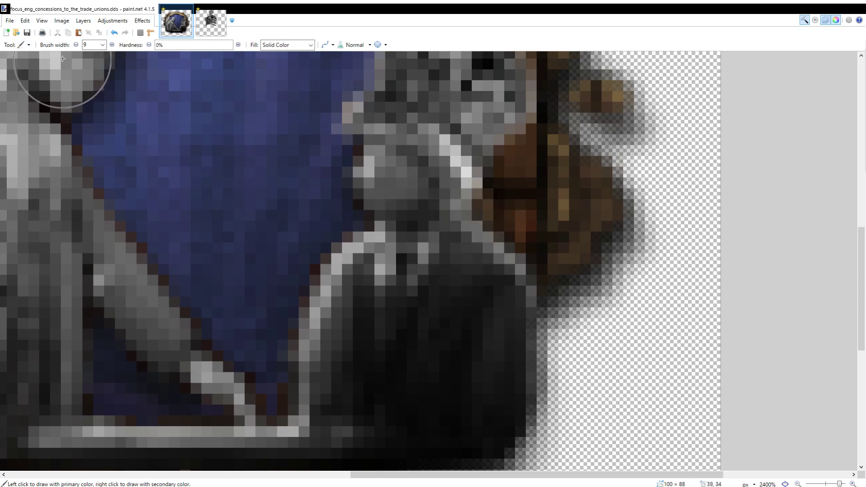
pyautogui.click(76, 45)
pyautogui.click(76, 44)
pyautogui.click(76, 44)
pyautogui.click(76, 44)
pyautogui.click(76, 45)
# Step: Try painting the right man's neck, back and coat grey with broad brush strokes
pyautogui.moveTo(431, 181)
pyautogui.mouseDown()
pyautogui.moveTo(444, 264)
pyautogui.moveTo(429, 293)
pyautogui.mouseUp()
pyautogui.moveTo(433, 199)
pyautogui.mouseDown()
pyautogui.moveTo(399, 311)
pyautogui.moveTo(410, 340)
pyautogui.moveTo(460, 285)
pyautogui.moveTo(468, 253)
pyautogui.moveTo(498, 277)
pyautogui.moveTo(490, 358)
pyautogui.moveTo(468, 271)
pyautogui.moveTo(461, 352)
pyautogui.mouseUp()
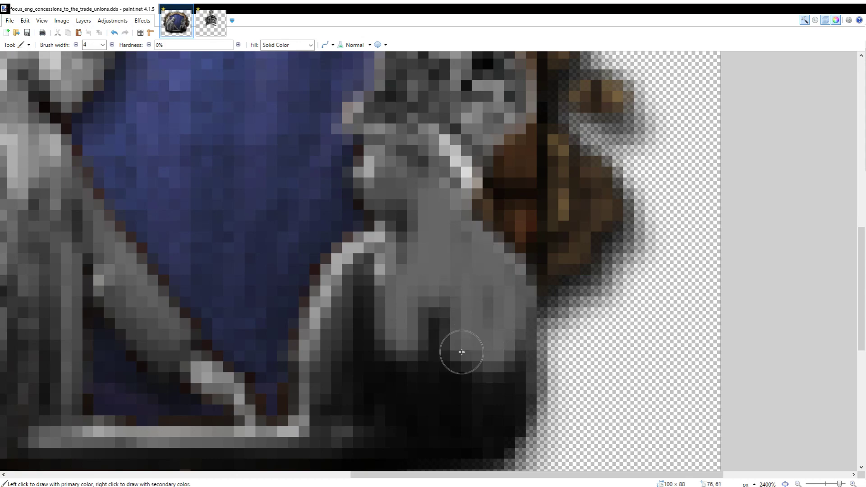
pyautogui.scroll(-12, 461, 352)
pyautogui.scroll(9, 464, 409)
pyautogui.scroll(-6, 456, 351)
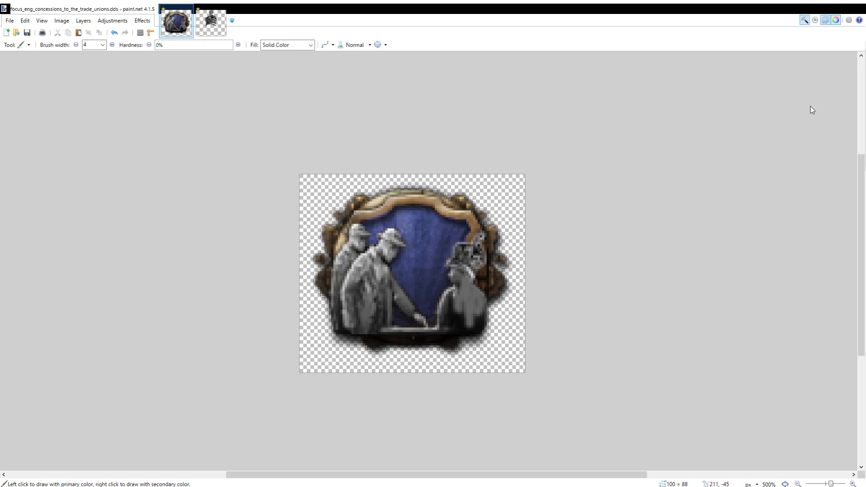
# Step: Undo and redo the grey coat strokes to compare both versions of the icon, leaving the strokes undone
pyautogui.hotkey('ctrl', 'z')
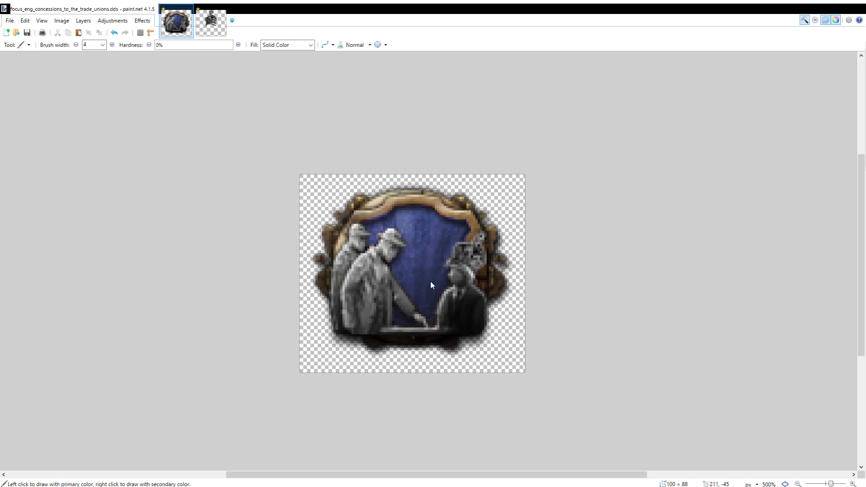
pyautogui.scroll(-1, 479, 317)
pyautogui.hotkey('ctrl', 'y')
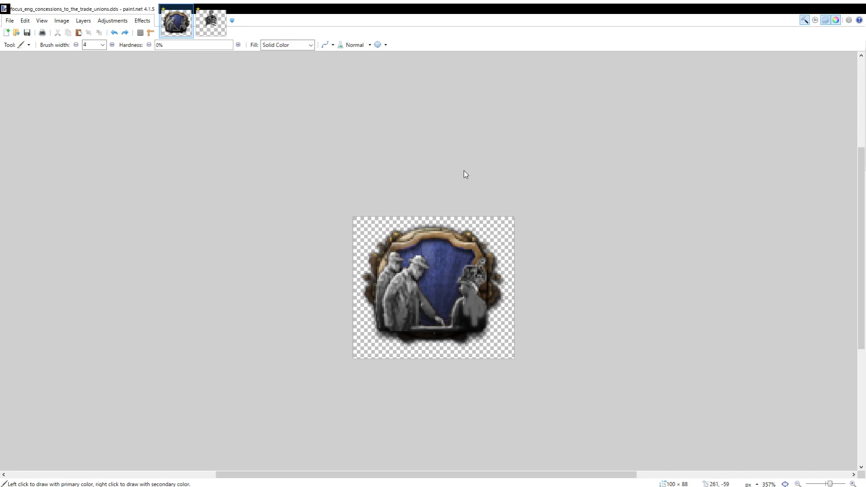
pyautogui.hotkey('ctrl', 'z')
pyautogui.hotkey('ctrl', 'y')
pyautogui.hotkey('ctrl', 'z')
pyautogui.hotkey('ctrl', 'y')
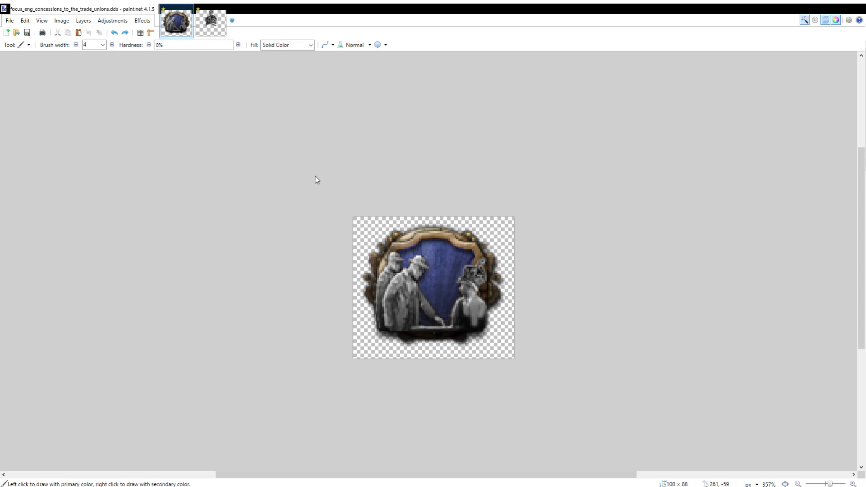
pyautogui.hotkey('ctrl', 'z')
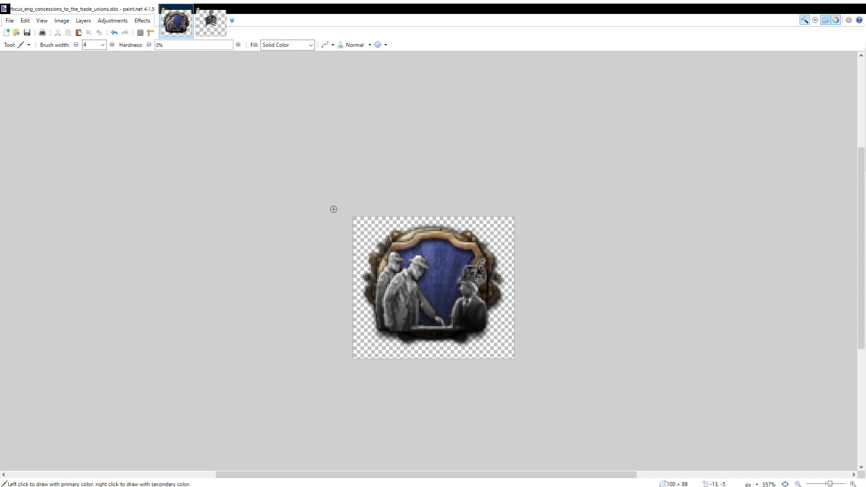
# Step: Try brightening the right man's face, collar and shoulder edge with light brush strokes, and check the icon zoomed out
pyautogui.scroll(-4, 353, 220)
pyautogui.scroll(5, 415, 276)
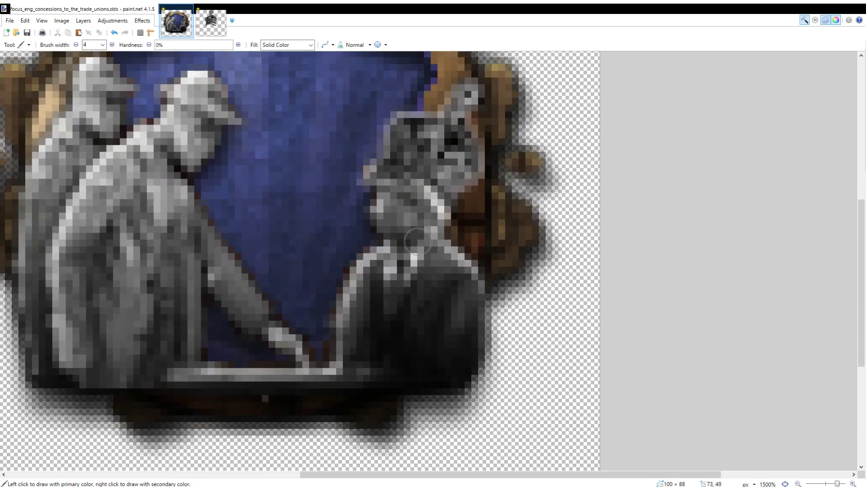
pyautogui.scroll(-5, 404, 279)
pyautogui.scroll(8, 388, 234)
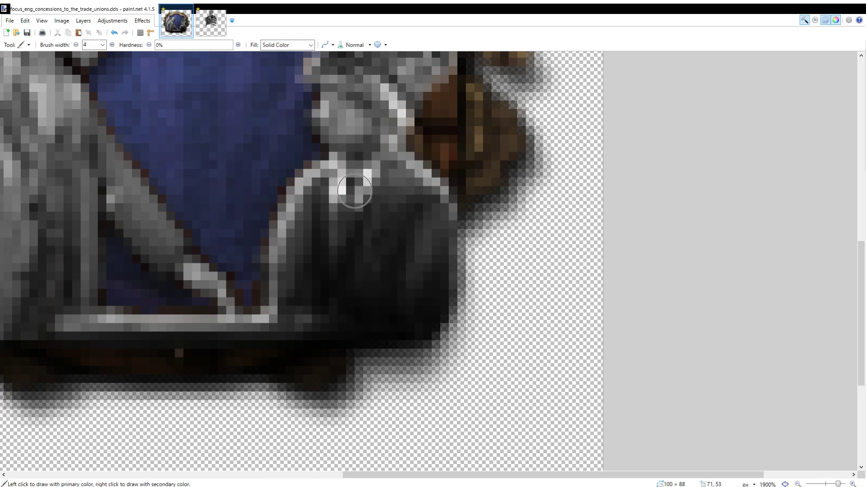
pyautogui.scroll(-3, 394, 266)
pyautogui.scroll(-4, 394, 265)
pyautogui.scroll(9, 416, 254)
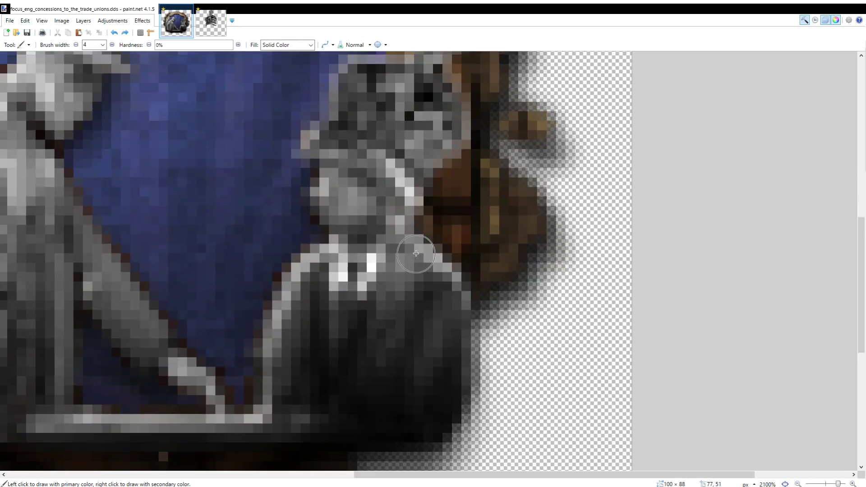
pyautogui.moveTo(440, 268); pyautogui.dragTo(397, 219)
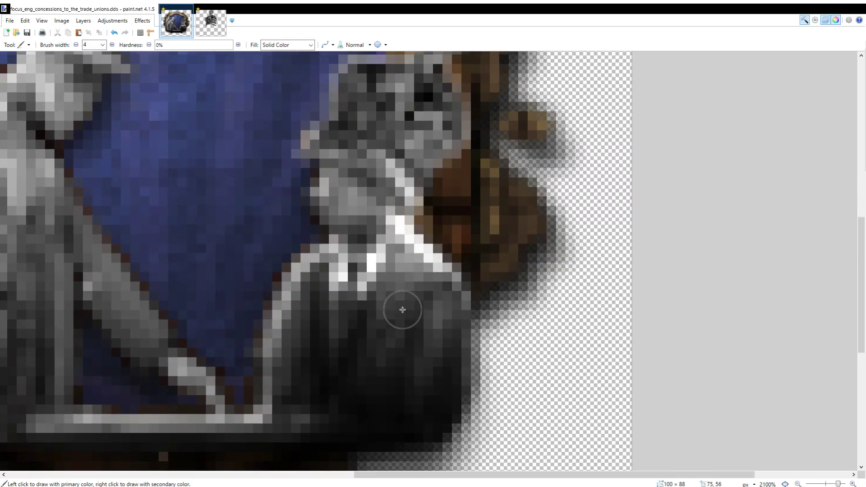
pyautogui.scroll(-7, 402, 309)
pyautogui.scroll(3, 433, 329)
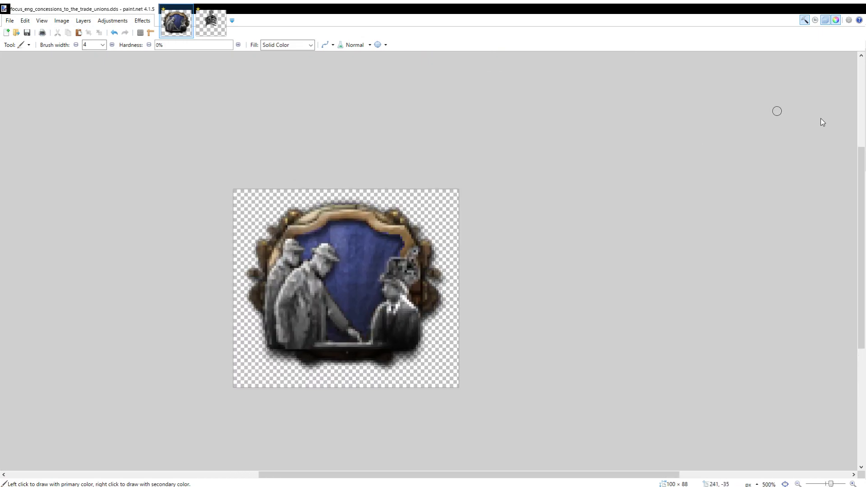
# Step: Try painting the right man's neck and shoulder solid white, and undo those strokes
pyautogui.scroll(5, 450, 323)
pyautogui.moveTo(316, 228)
pyautogui.mouseDown()
pyautogui.moveTo(311, 275)
pyautogui.moveTo(351, 311)
pyautogui.mouseUp()
pyautogui.moveTo(321, 241); pyautogui.dragTo(377, 327)
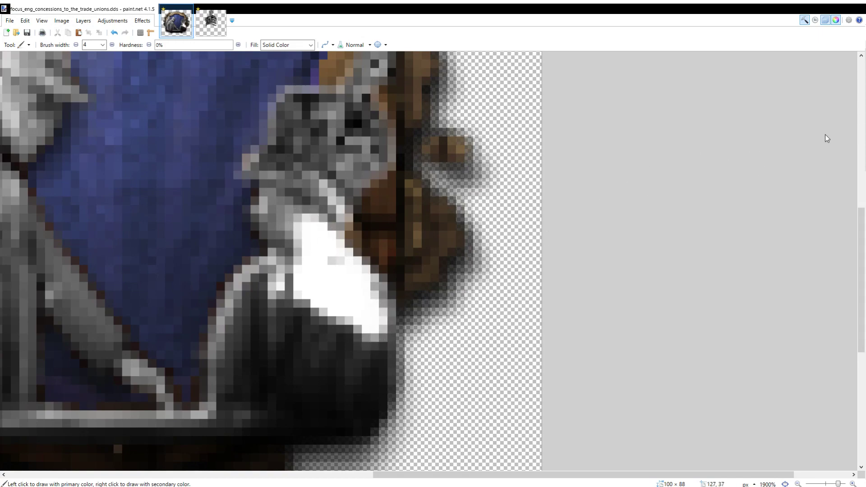
pyautogui.hotkey('ctrl', 'z')
pyautogui.hotkey('ctrl', 'z')
pyautogui.hotkey('ctrl', 'z')
pyautogui.hotkey('ctrl', 'z')
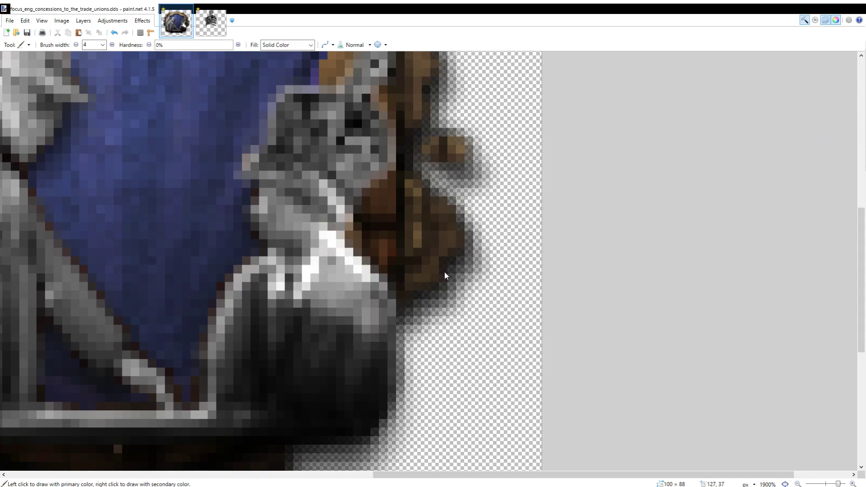
# Step: Replace the bright shoulder highlights with a light grey strip from the back of the right man's neck to his chest
pyautogui.scroll(-5, 418, 277)
pyautogui.scroll(6, 418, 293)
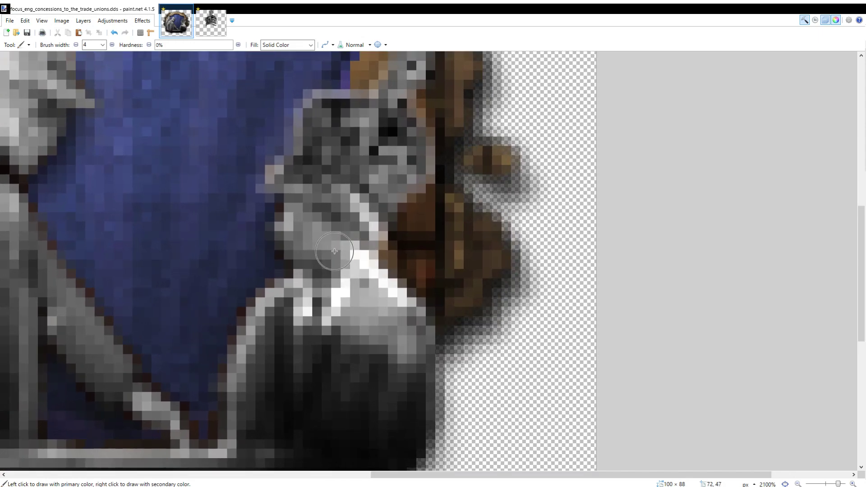
pyautogui.scroll(-6, 313, 352)
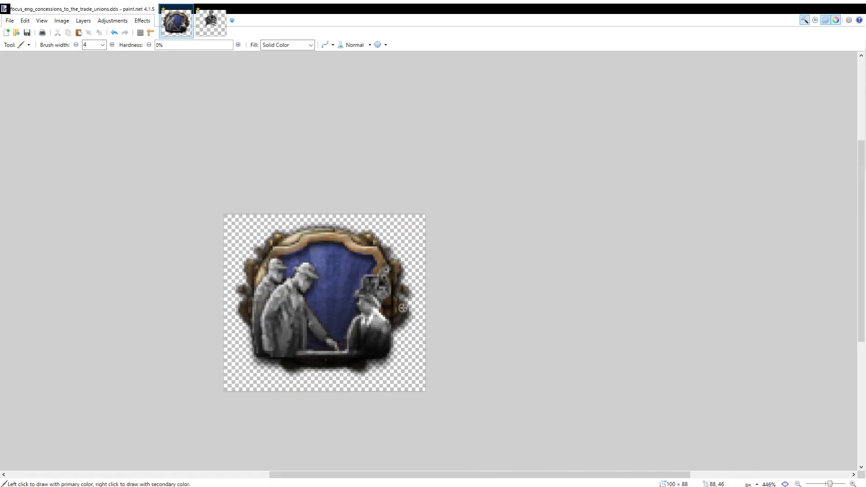
pyautogui.scroll(-3, 514, 174)
pyautogui.scroll(8, 498, 198)
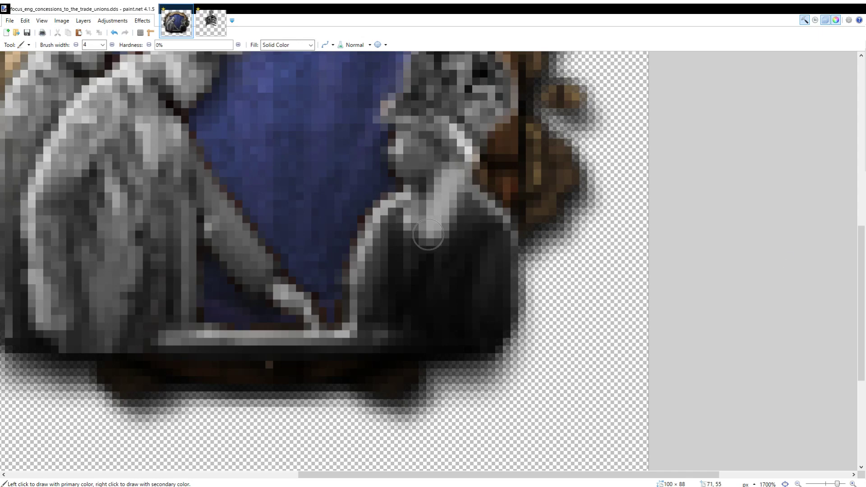
# Step: Reduce the brush width to 2, refine the light strip below the right man's neck and check it at several sizes
pyautogui.scroll(2, 419, 172)
pyautogui.click(76, 44)
pyautogui.click(76, 44)
pyautogui.moveTo(422, 253)
pyautogui.mouseDown()
pyautogui.moveTo(394, 237)
pyautogui.moveTo(425, 156)
pyautogui.moveTo(426, 230)
pyautogui.moveTo(391, 274)
pyautogui.mouseUp()
pyautogui.scroll(-10, 390, 274)
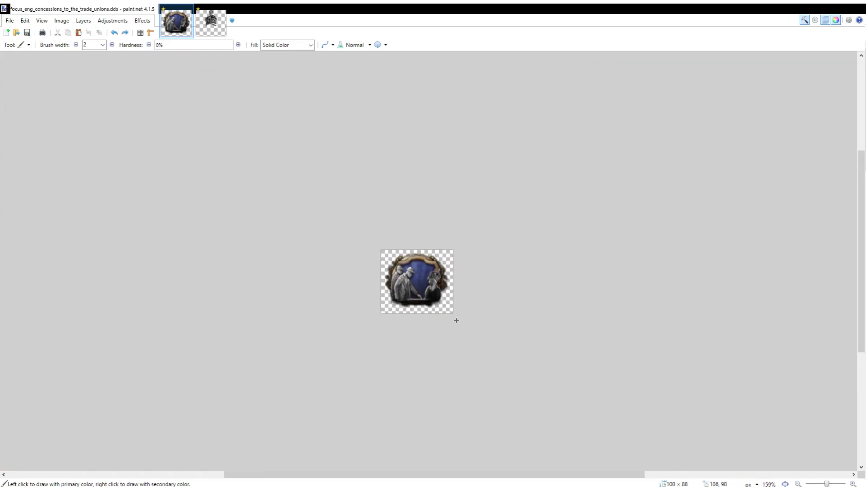
pyautogui.scroll(7, 443, 314)
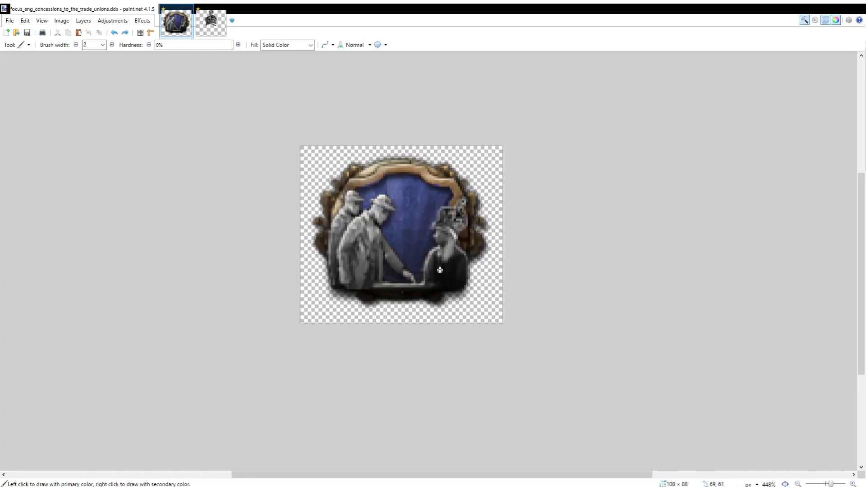
pyautogui.scroll(-6, 440, 288)
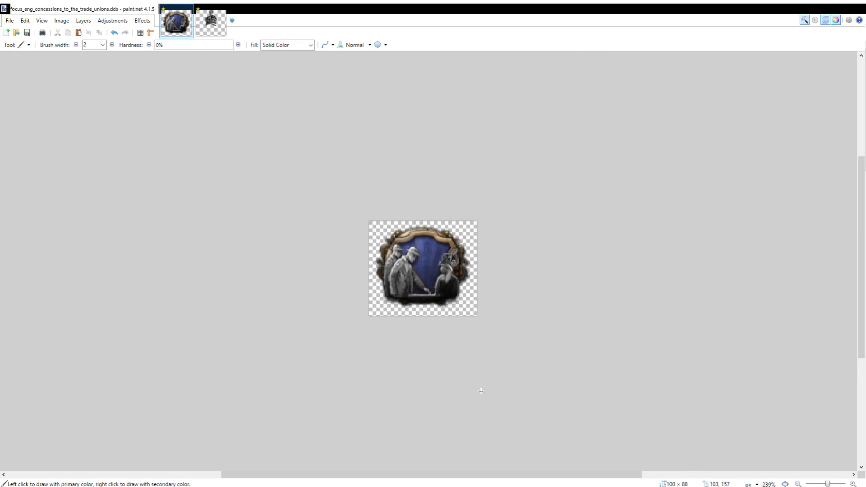
pyautogui.scroll(3, 410, 304)
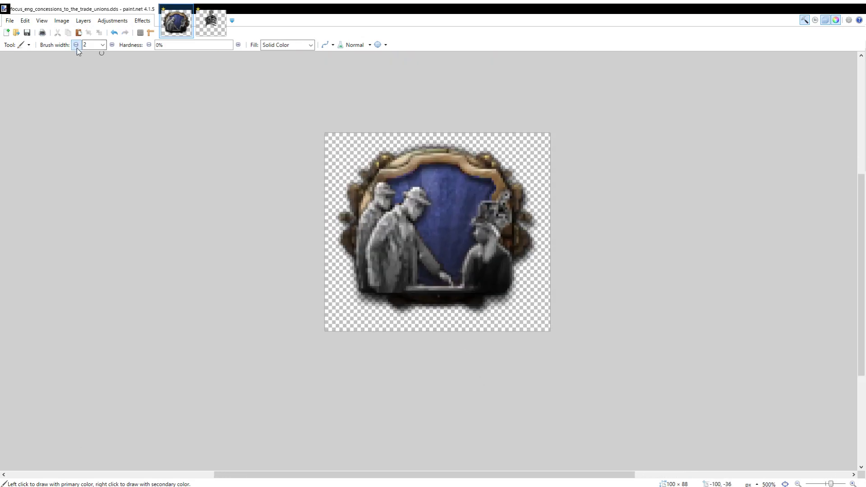
# Step: Examine the light strip below the right man's neck close up and with the whole icon at small sizes
pyautogui.scroll(6, 479, 252)
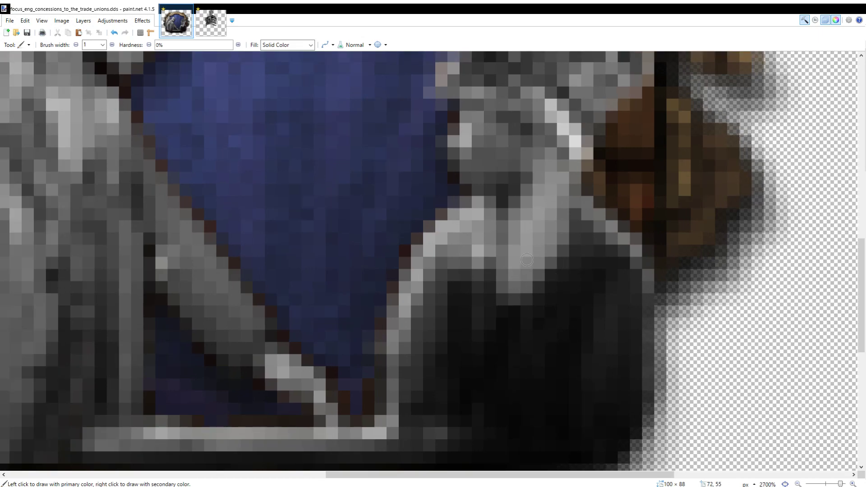
pyautogui.scroll(-8, 557, 181)
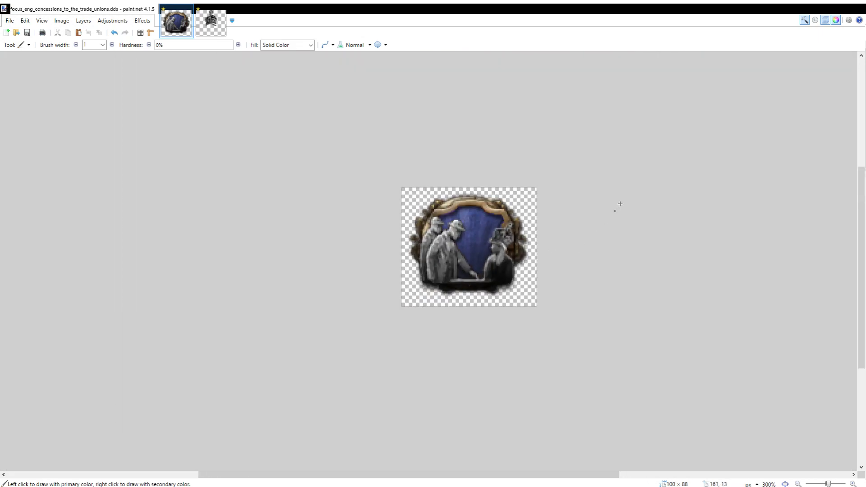
pyautogui.scroll(1, 610, 215)
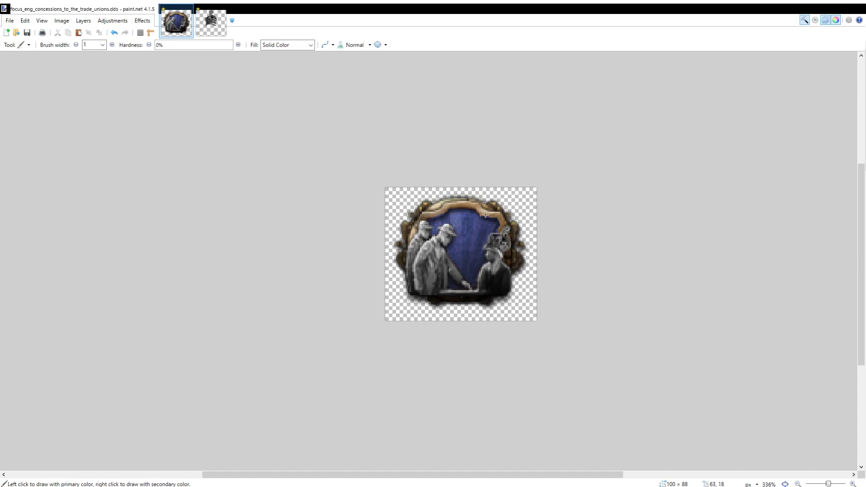
pyautogui.scroll(-5, 491, 272)
pyautogui.scroll(3, 514, 230)
pyautogui.scroll(-4, 530, 195)
pyautogui.scroll(3, 539, 189)
pyautogui.scroll(-2, 725, 131)
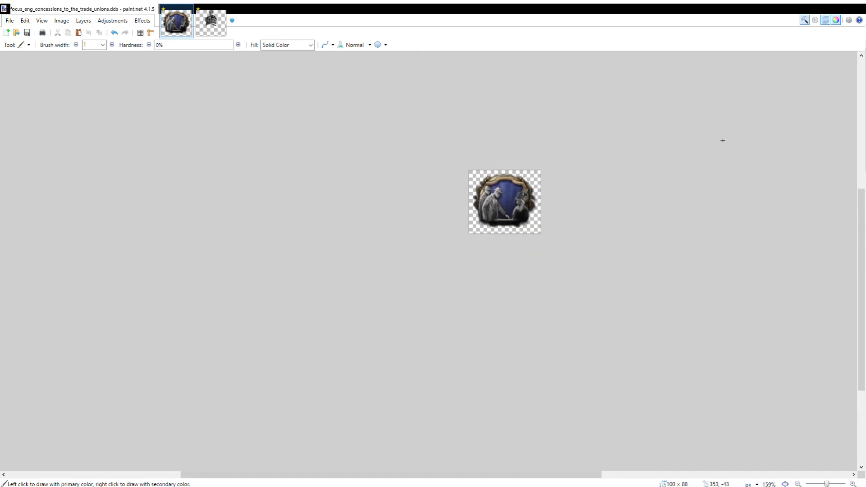
pyautogui.scroll(1, 700, 138)
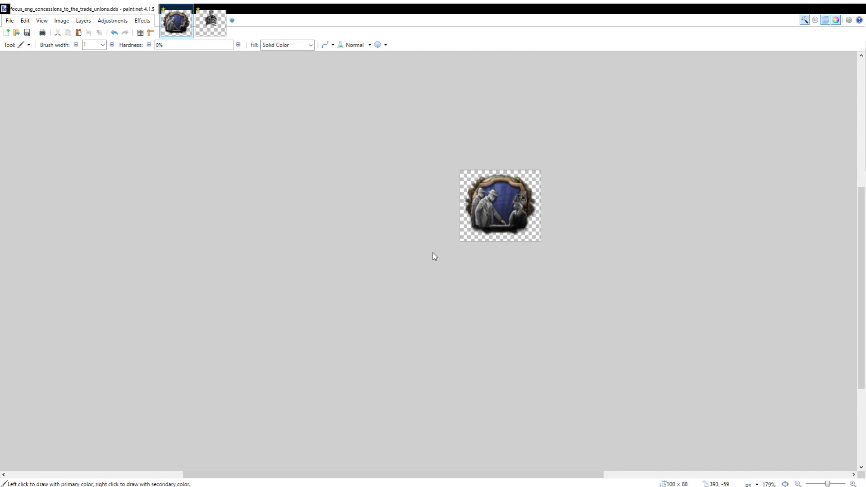
# Step: Examine how the right man's head, crown and dark coat read at close-up, medium and in-game icon sizes
pyautogui.scroll(5, 568, 229)
pyautogui.scroll(7, 555, 217)
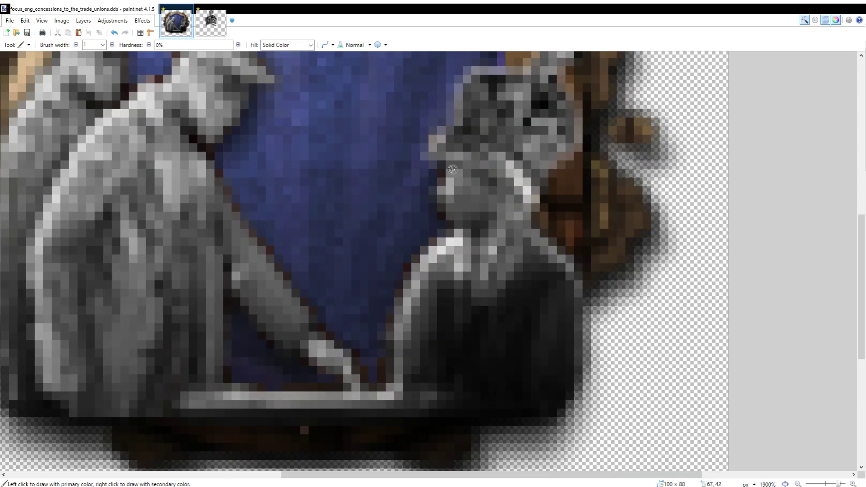
pyautogui.scroll(3, 499, 185)
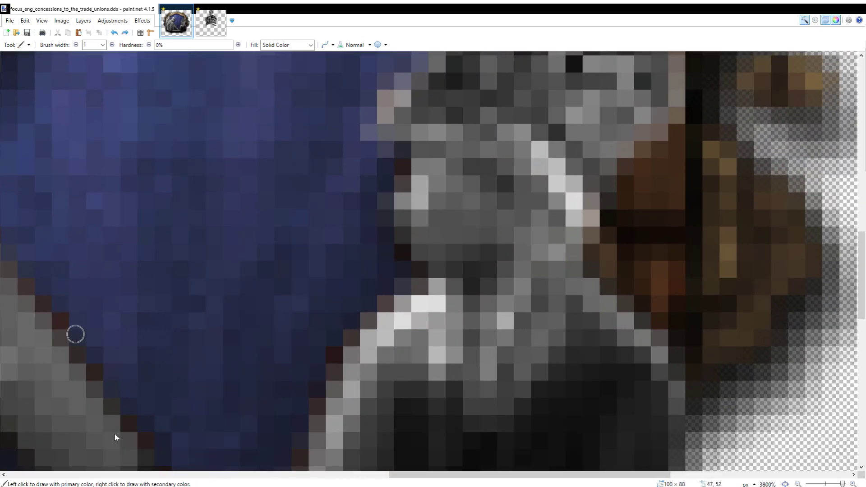
pyautogui.scroll(-2, 404, 170)
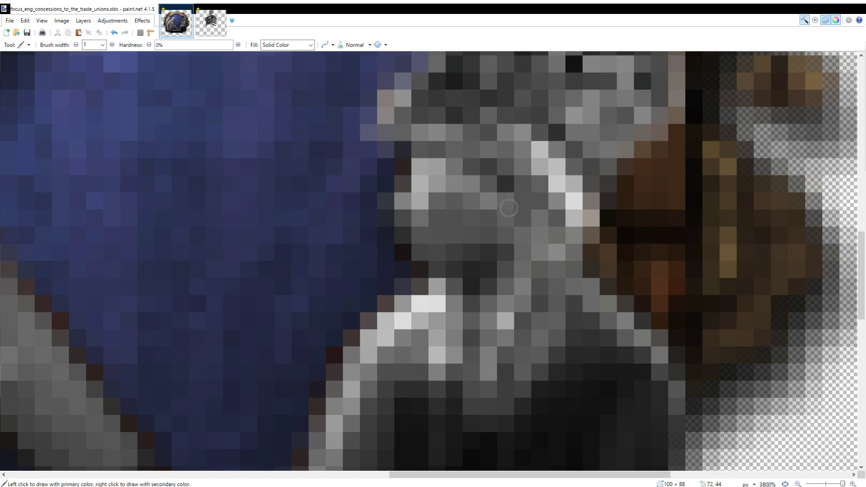
pyautogui.scroll(-2, 529, 262)
pyautogui.scroll(-6, 529, 261)
pyautogui.scroll(6, 545, 280)
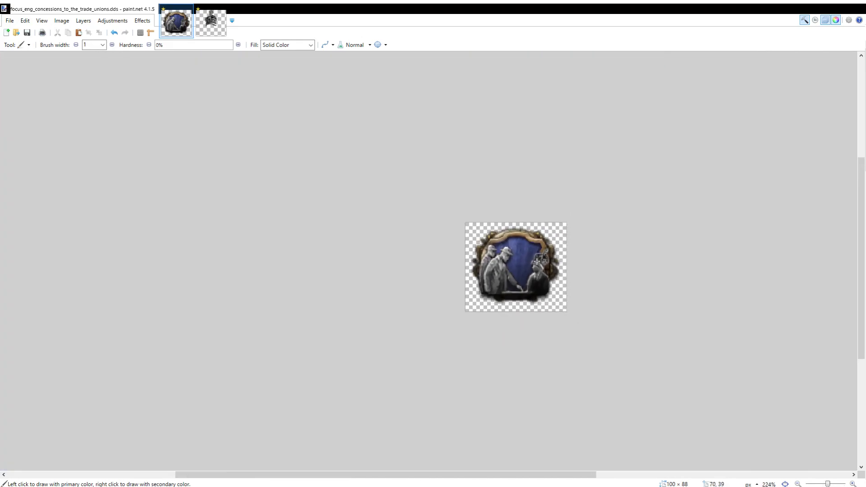
pyautogui.scroll(-6, 542, 311)
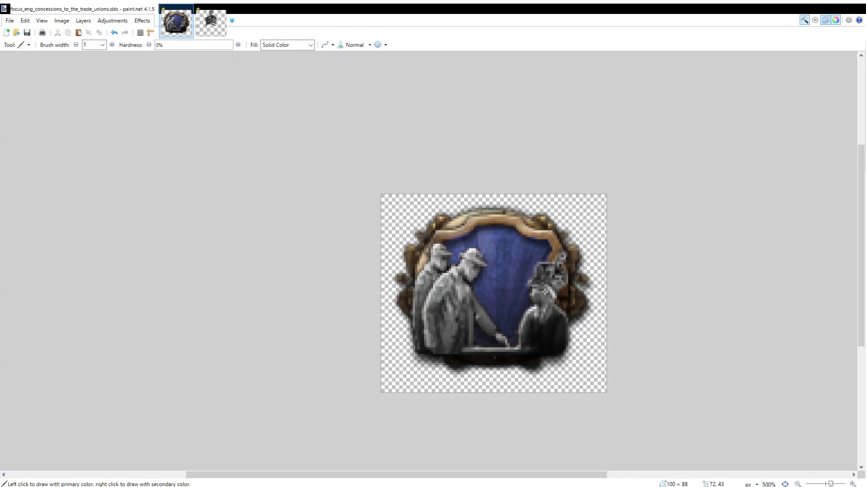
pyautogui.scroll(4, 564, 279)
pyautogui.scroll(4, 564, 280)
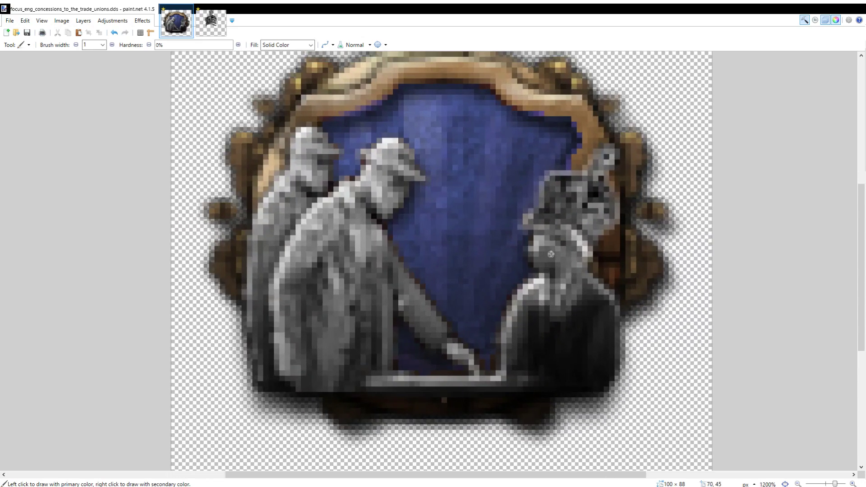
pyautogui.scroll(-5, 606, 357)
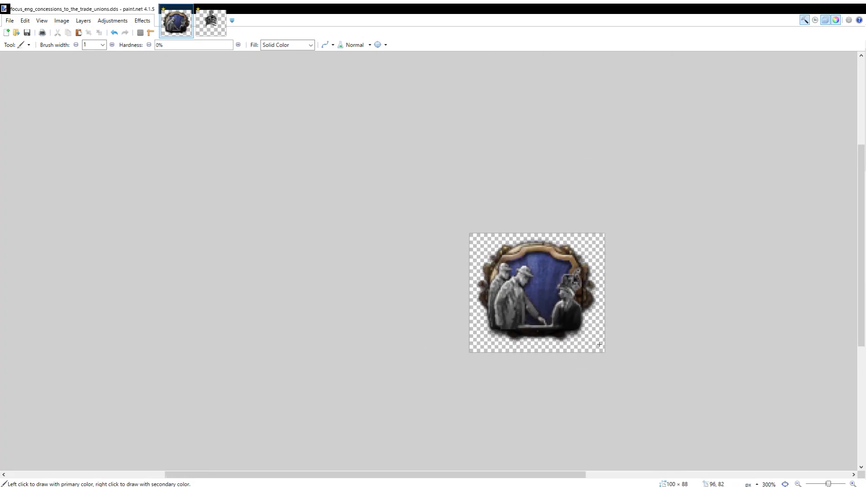
pyautogui.scroll(5, 551, 255)
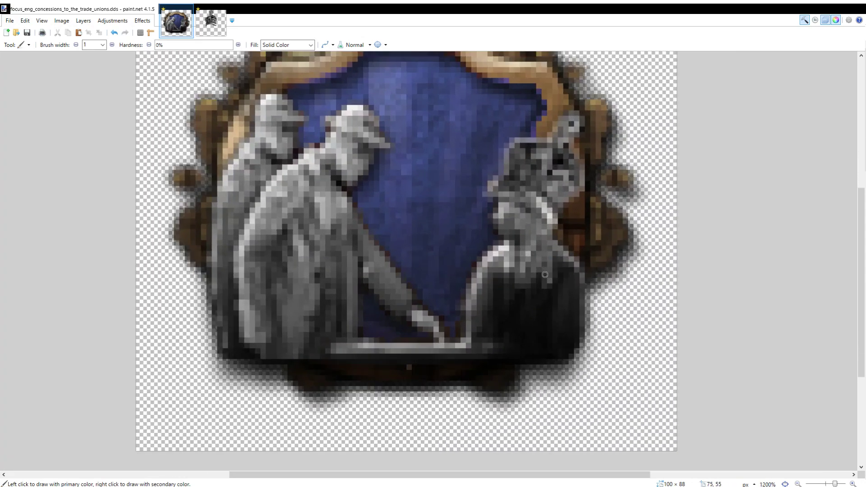
pyautogui.scroll(-6, 545, 274)
pyautogui.scroll(2, 557, 328)
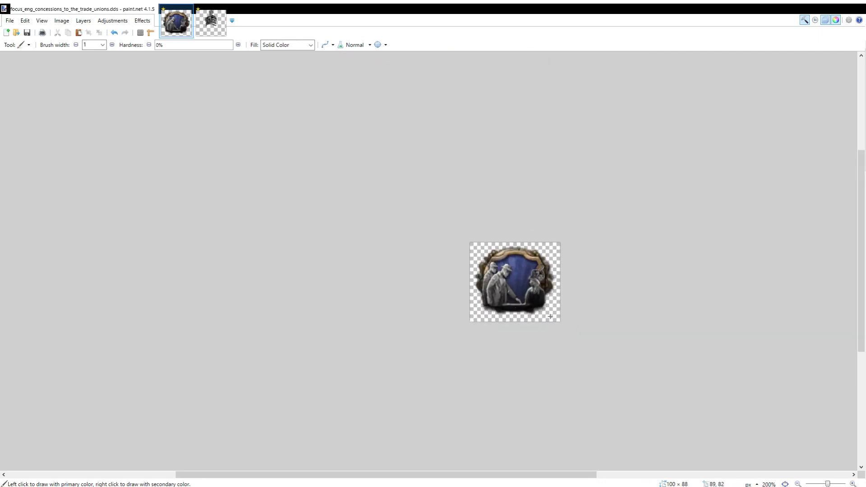
pyautogui.scroll(1, 546, 308)
pyautogui.scroll(-3, 546, 308)
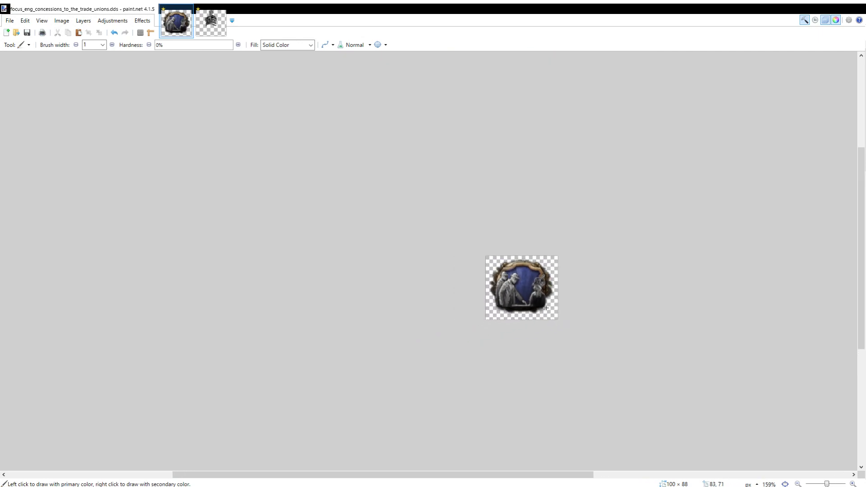
pyautogui.scroll(-2, 546, 308)
pyautogui.scroll(1, 546, 308)
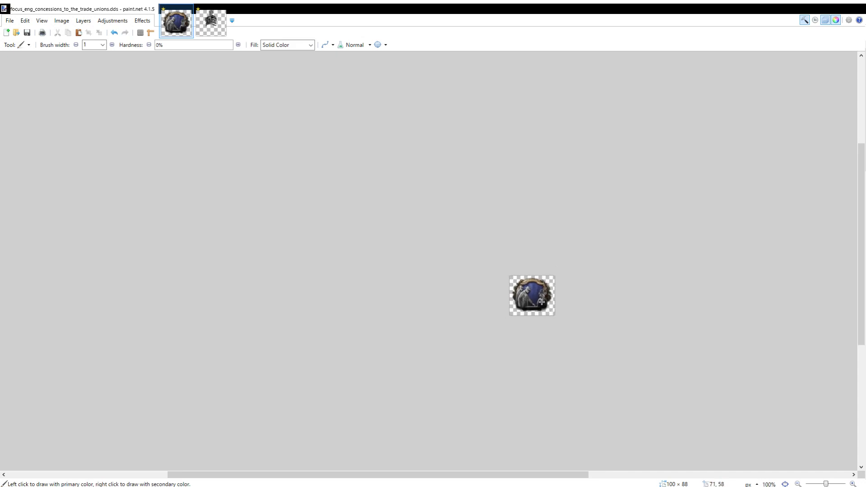
pyautogui.scroll(5, 544, 305)
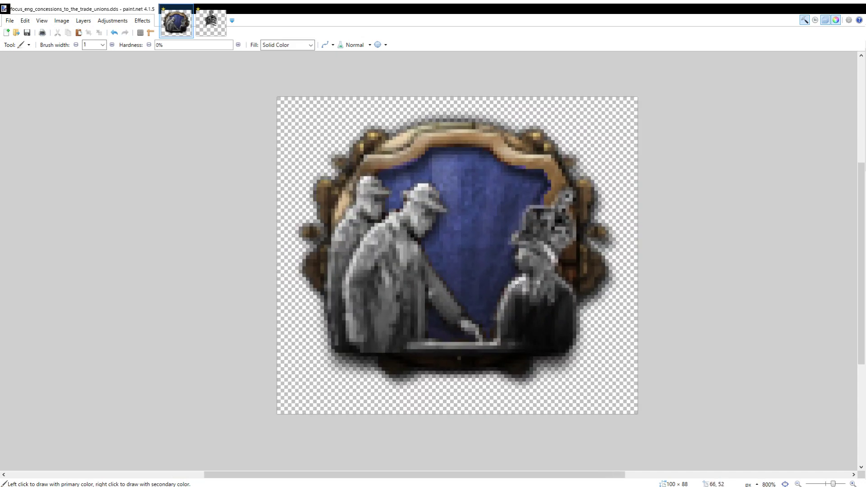
pyautogui.scroll(-5, 517, 276)
pyautogui.scroll(6, 496, 152)
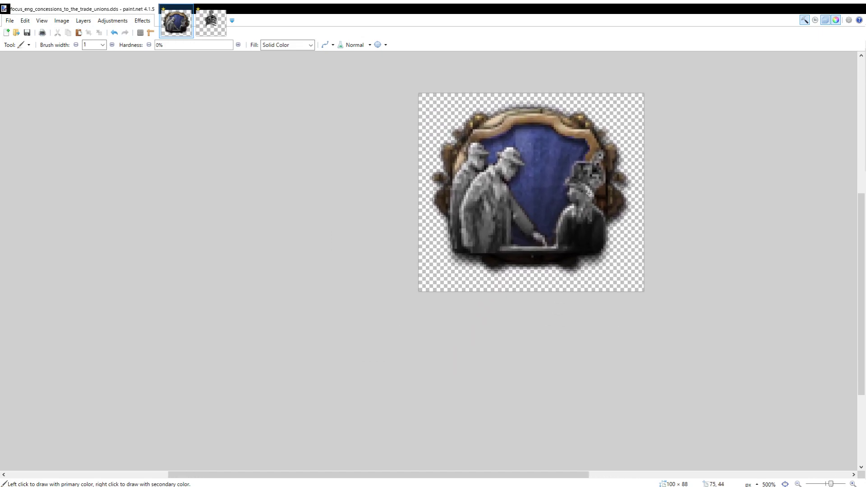
pyautogui.scroll(-2, 496, 152)
pyautogui.scroll(1, 504, 172)
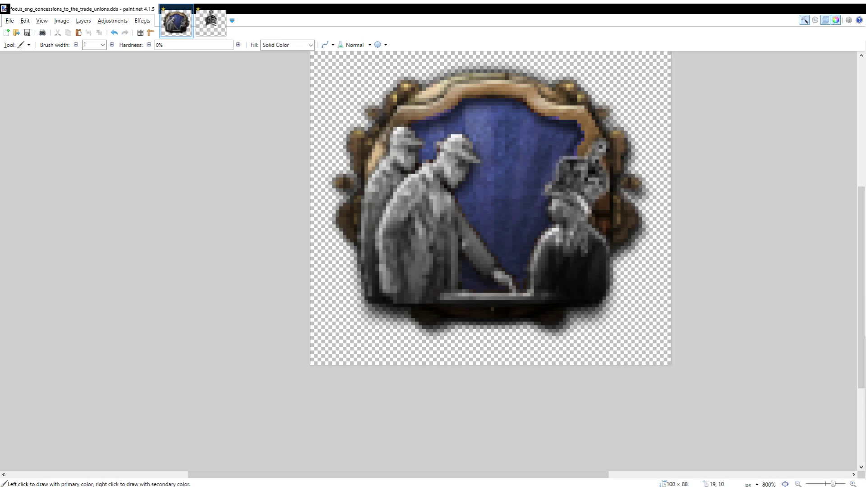
pyautogui.scroll(2, 434, 247)
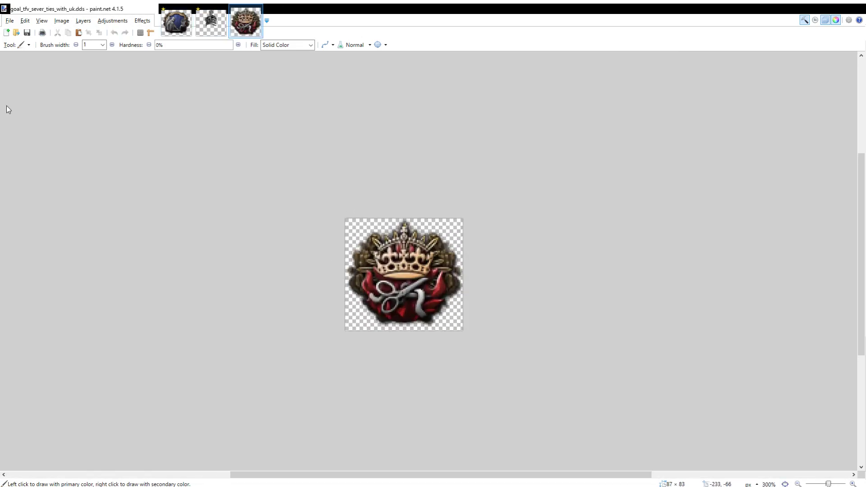
# Step: Roughly lasso the gold crown in goal_tfr_sever_ties_with_uk.dds and erase everything outside the outline
pyautogui.click(11, 83)
pyautogui.scroll(5, 418, 286)
pyautogui.moveTo(296, 183)
pyautogui.mouseDown()
pyautogui.moveTo(456, 299)
pyautogui.moveTo(503, 230)
pyautogui.moveTo(421, 113)
pyautogui.moveTo(353, 101)
pyautogui.mouseUp()
pyautogui.hotkey('ctrl', 'i')
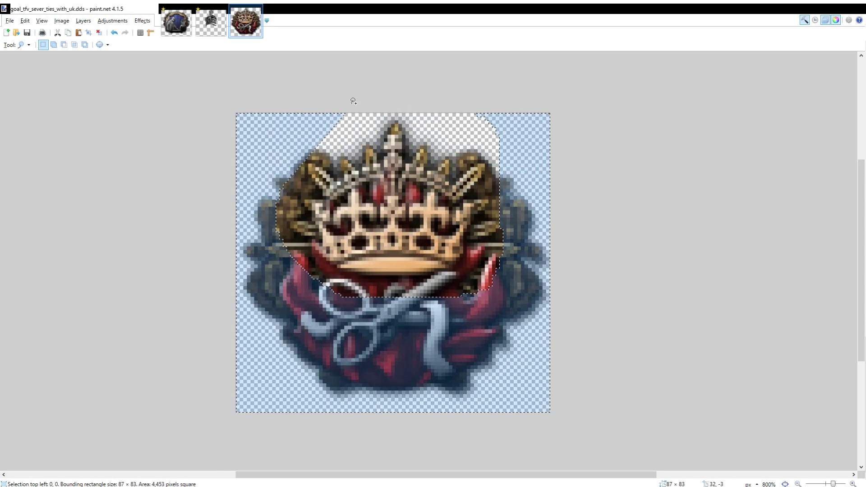
pyautogui.press('Delete')
pyautogui.hotkey('ctrl', 'd')
# Step: Trim the gold crown with tighter lasso outlines, erasing the leftover leaves, red cloth and central top spire around it
pyautogui.moveTo(549, 301)
pyautogui.mouseDown()
pyautogui.moveTo(469, 278)
pyautogui.moveTo(345, 277)
pyautogui.moveTo(322, 258)
pyautogui.moveTo(308, 237)
pyautogui.moveTo(309, 208)
pyautogui.moveTo(336, 190)
pyautogui.moveTo(391, 185)
pyautogui.moveTo(378, 152)
pyautogui.moveTo(390, 130)
pyautogui.moveTo(404, 145)
pyautogui.moveTo(410, 197)
pyautogui.moveTo(441, 186)
pyautogui.moveTo(460, 191)
pyautogui.moveTo(470, 246)
pyautogui.moveTo(475, 217)
pyautogui.moveTo(514, 239)
pyautogui.moveTo(549, 337)
pyautogui.moveTo(456, 202)
pyautogui.moveTo(442, 203)
pyautogui.moveTo(415, 173)
pyautogui.moveTo(398, 199)
pyautogui.moveTo(358, 184)
pyautogui.moveTo(349, 202)
pyautogui.moveTo(317, 179)
pyautogui.moveTo(294, 178)
pyautogui.moveTo(299, 201)
pyautogui.moveTo(278, 215)
pyautogui.moveTo(277, 230)
pyautogui.moveTo(299, 226)
pyautogui.moveTo(306, 235)
pyautogui.moveTo(285, 242)
pyautogui.moveTo(266, 207)
pyautogui.moveTo(255, 232)
pyautogui.moveTo(270, 270)
pyautogui.moveTo(300, 305)
pyautogui.moveTo(403, 321)
pyautogui.moveTo(468, 251)
pyautogui.mouseUp()
pyautogui.hotkey('ctrl', 'i')
pyautogui.press('Delete')
pyautogui.scroll(3, 473, 210)
pyautogui.press('Delete')
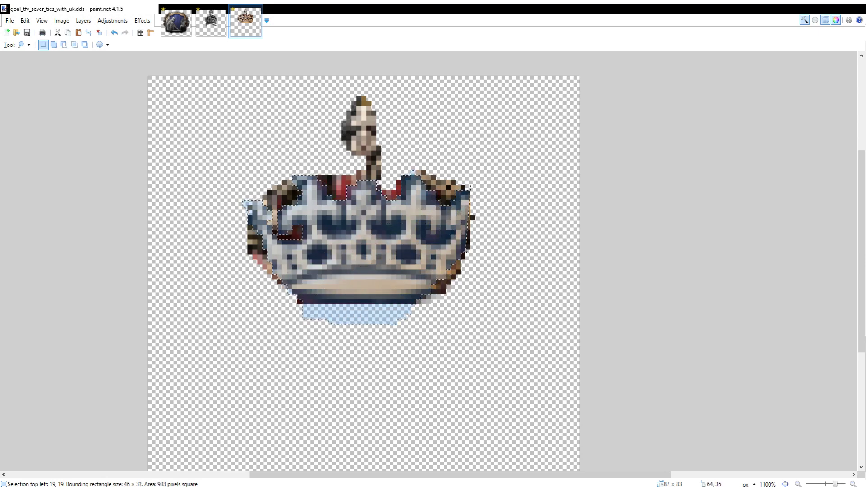
pyautogui.moveTo(470, 199); pyautogui.dragTo(443, 133)
pyautogui.hotkey('ctrl', 'i')
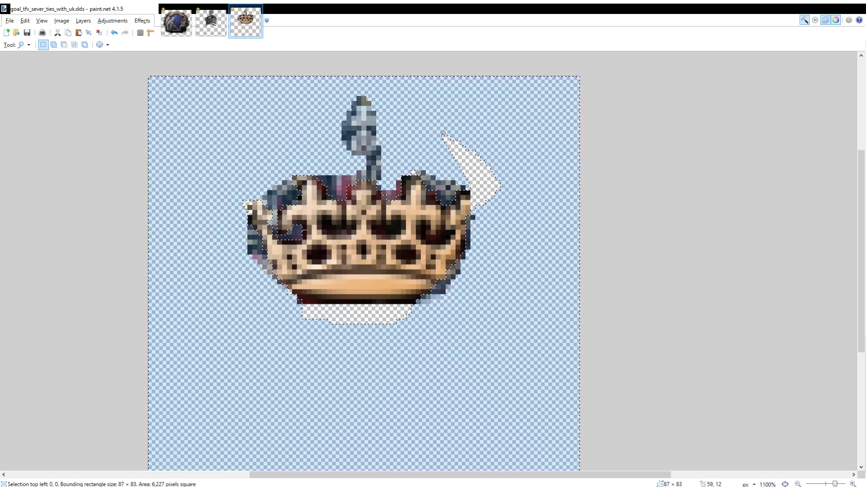
pyautogui.press('Delete')
# Step: Erase the dark pixels throughout the gold crown with the Magic Wand in global flood mode at 51% tolerance
pyautogui.scroll(-10, 394, 134)
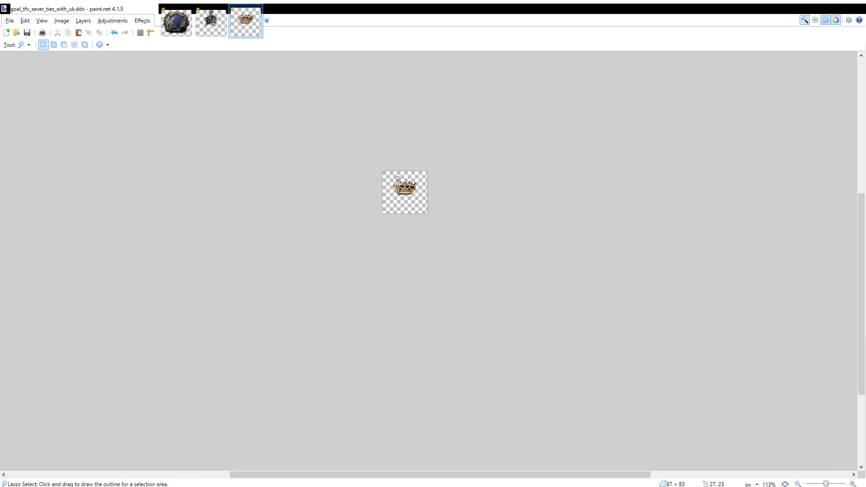
pyautogui.scroll(9, 439, 193)
pyautogui.press('s')
pyautogui.press('s')
pyautogui.scroll(3, 356, 212)
pyautogui.click(357, 216)
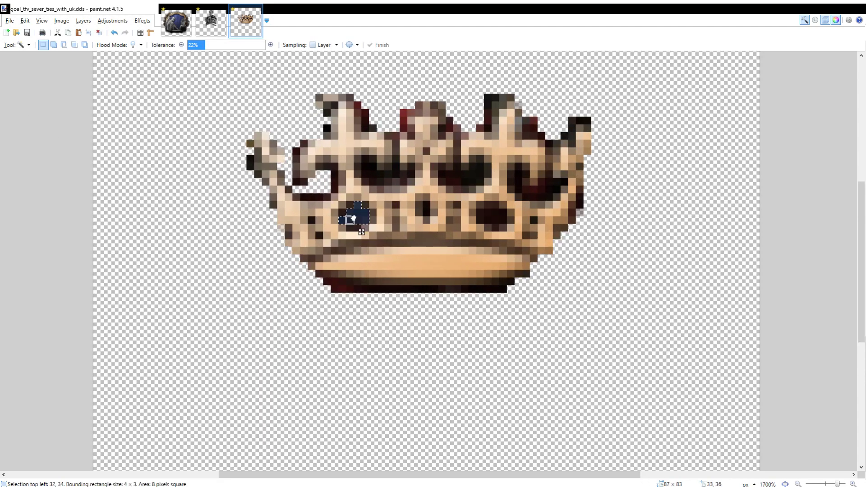
pyautogui.click(133, 45)
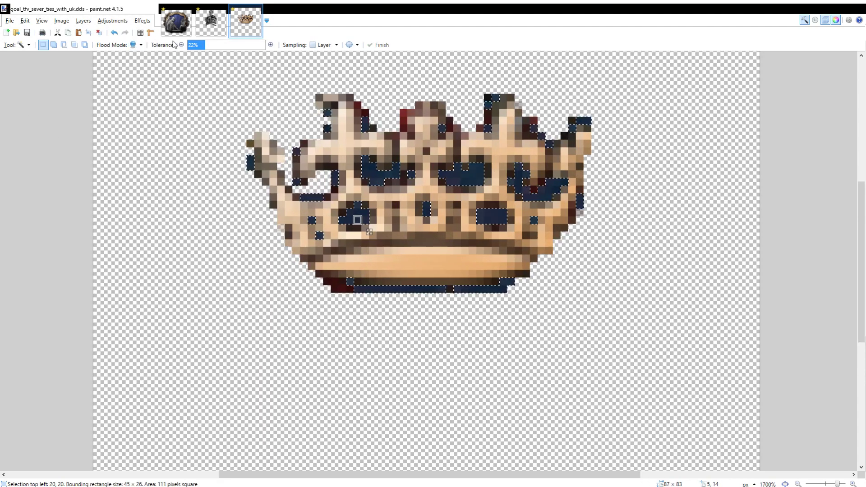
pyautogui.click(228, 47)
pyautogui.press('Delete')
pyautogui.hotkey('ctrl', 'd')
pyautogui.scroll(-8, 419, 184)
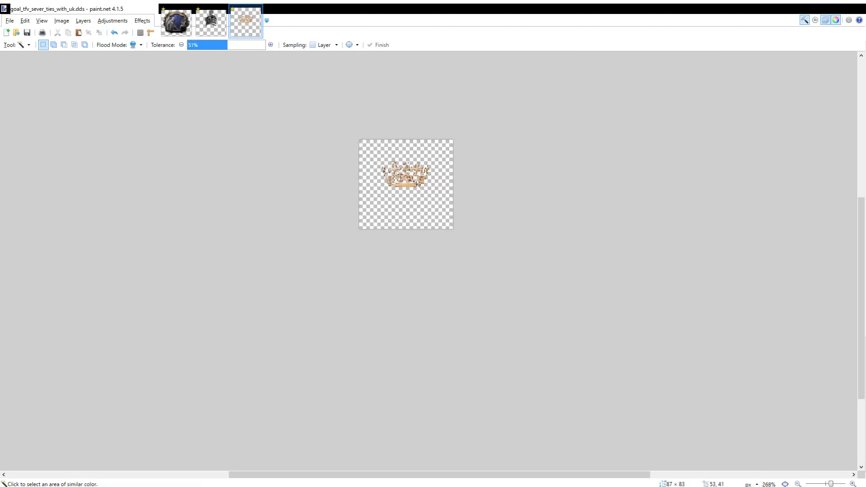
# Step: In the trade unions icon, move the grey crown onto the right man's head and rotate its layer to about 21.7°
pyautogui.click(179, 32)
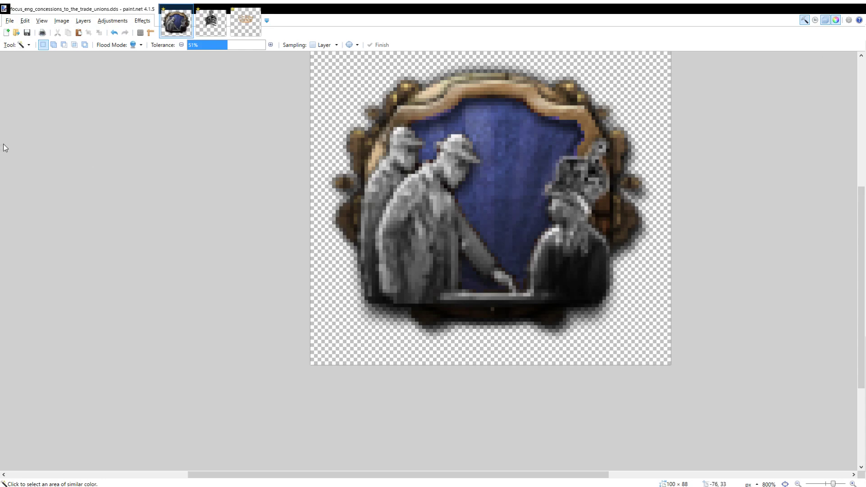
pyautogui.click(20, 71)
pyautogui.moveTo(309, 205); pyautogui.dragTo(329, 205)
pyautogui.press('Left')
pyautogui.scroll(-6, 337, 200)
pyautogui.scroll(1, 379, 207)
pyautogui.scroll(5, 387, 196)
pyautogui.moveTo(441, 145); pyautogui.dragTo(420, 144)
pyautogui.scroll(-6, 478, 195)
pyautogui.scroll(3, 464, 198)
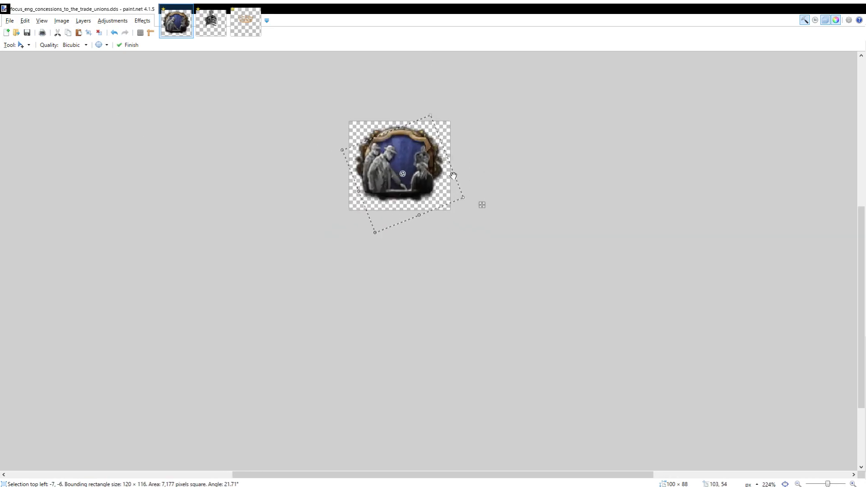
# Step: Shrink the grey crown slightly, set its rotation to about 7.4° and seat it on the right man's head
pyautogui.scroll(4, 442, 194)
pyautogui.moveTo(412, 145); pyautogui.dragTo(455, 163)
pyautogui.scroll(-4, 456, 155)
pyautogui.scroll(3, 453, 160)
pyautogui.scroll(-4, 454, 163)
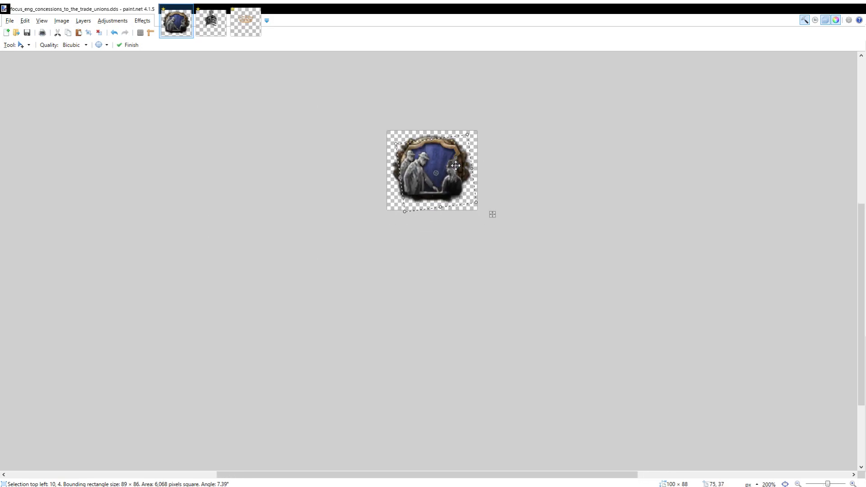
pyautogui.scroll(9, 461, 197)
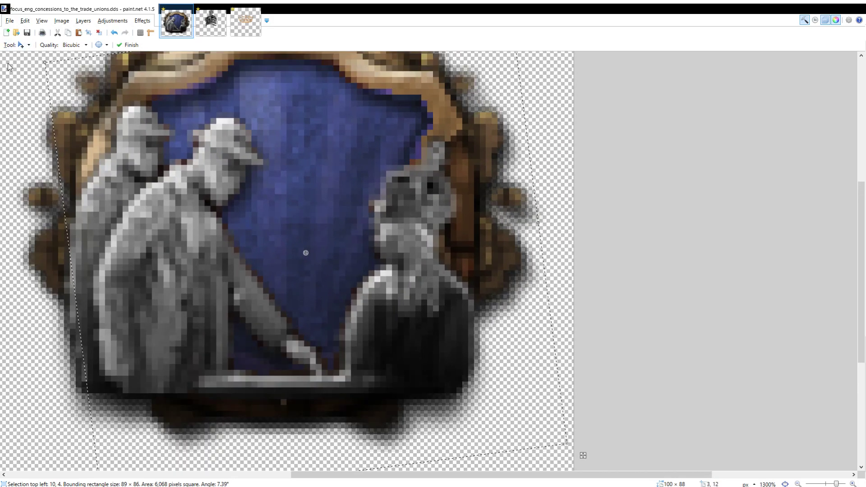
pyautogui.click(8, 72)
pyautogui.click(198, 103)
pyautogui.scroll(2, 388, 149)
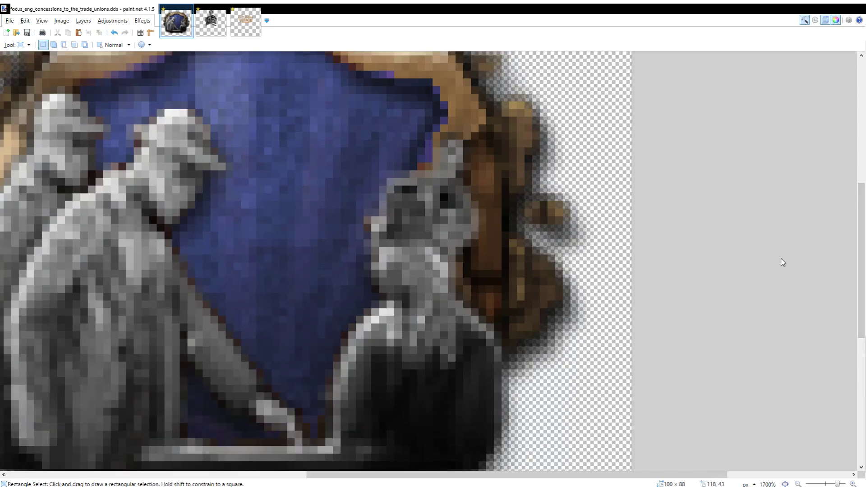
# Step: Try pasting the cut-out gold crown into the trade unions icon, shift it over the figures and delete it
pyautogui.hotkey('ctrl', 'v')
pyautogui.scroll(-4, 584, 222)
pyautogui.moveTo(504, 201); pyautogui.dragTo(435, 190)
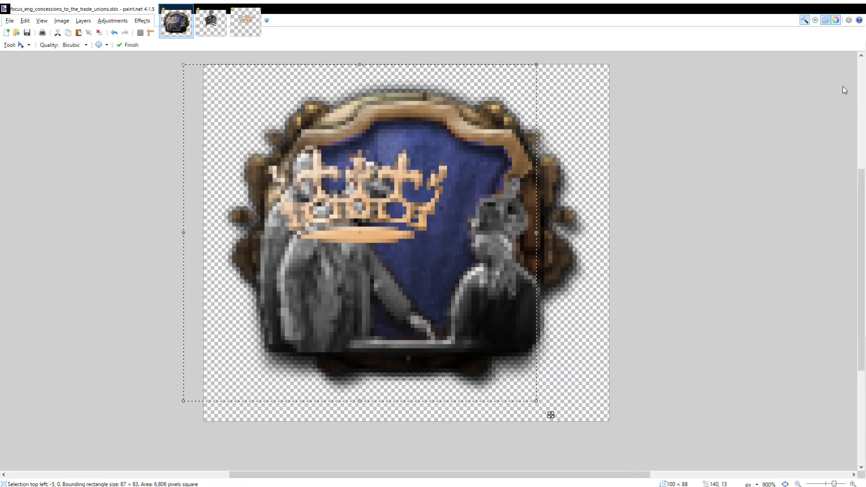
pyautogui.press('Delete')
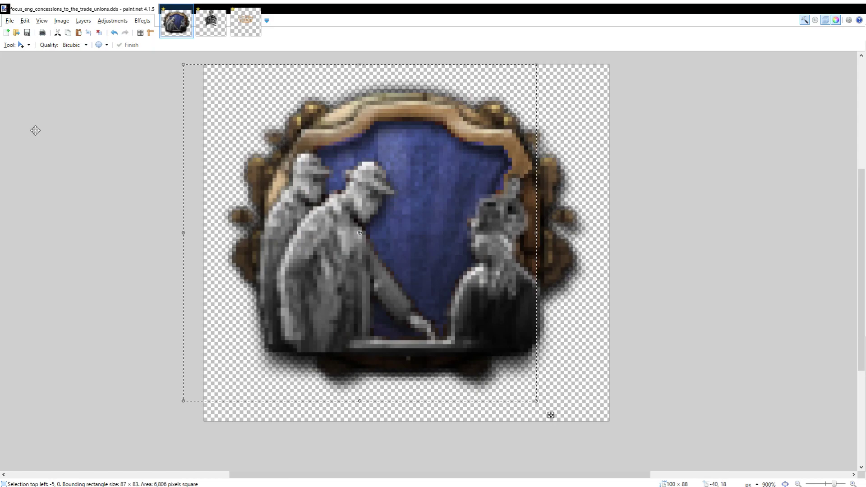
pyautogui.press('k')
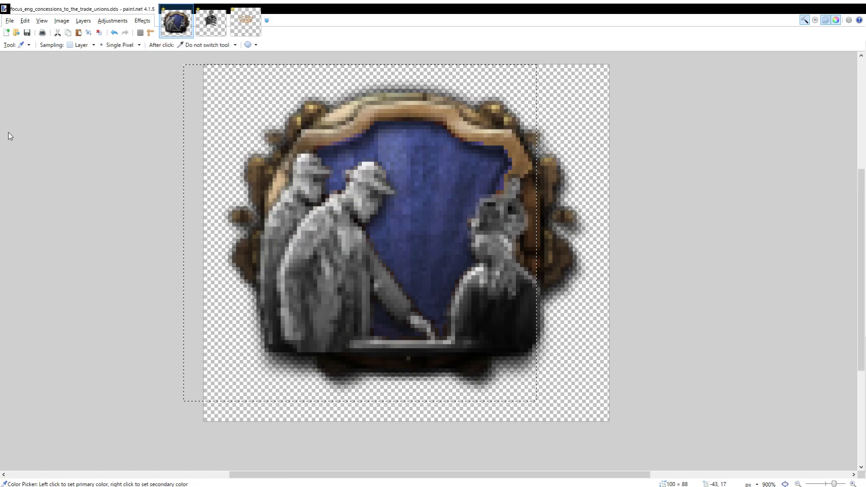
# Step: Clear the selection around the trade unions icon and return to the Rectangle Select tool
pyautogui.press('b')
pyautogui.scroll(5, 509, 198)
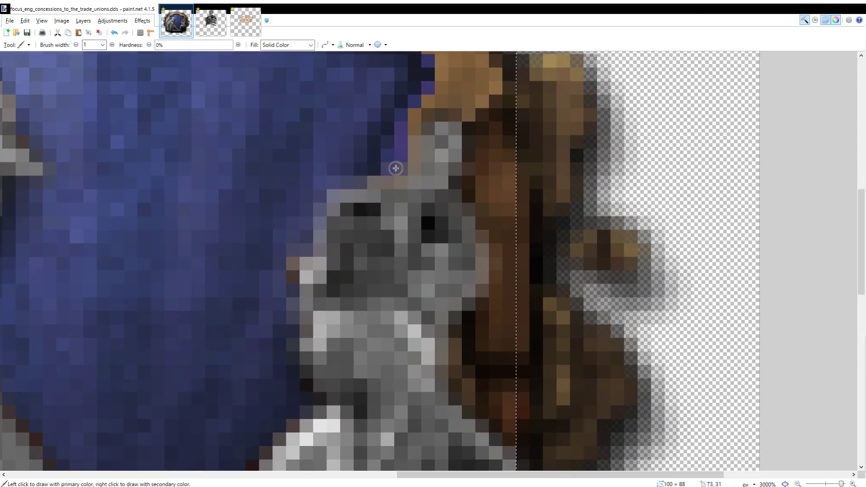
pyautogui.scroll(-10, 293, 268)
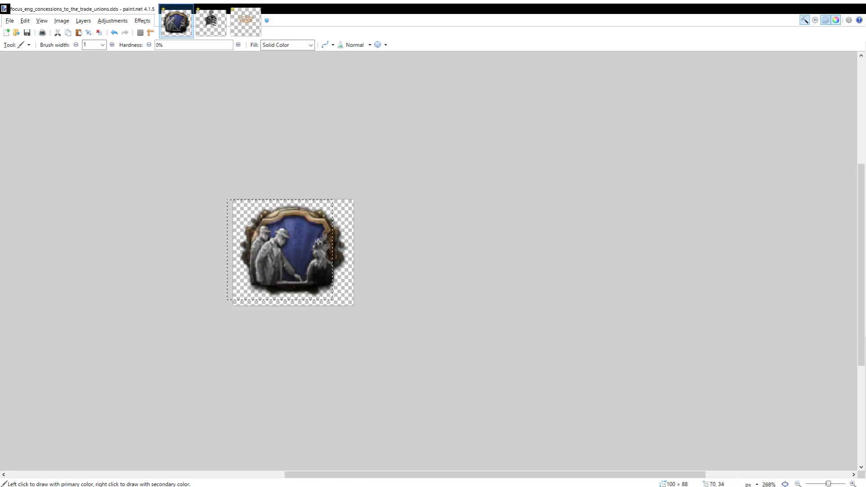
pyautogui.scroll(2, 271, 257)
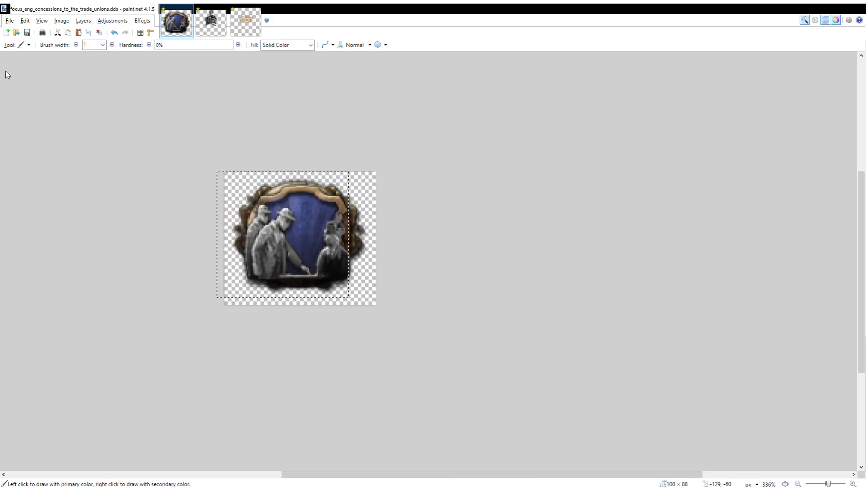
pyautogui.press('s')
pyautogui.hotkey('ctrl', 'd')
pyautogui.scroll(-3, 96, 102)
pyautogui.moveTo(97, 101); pyautogui.dragTo(265, 112)
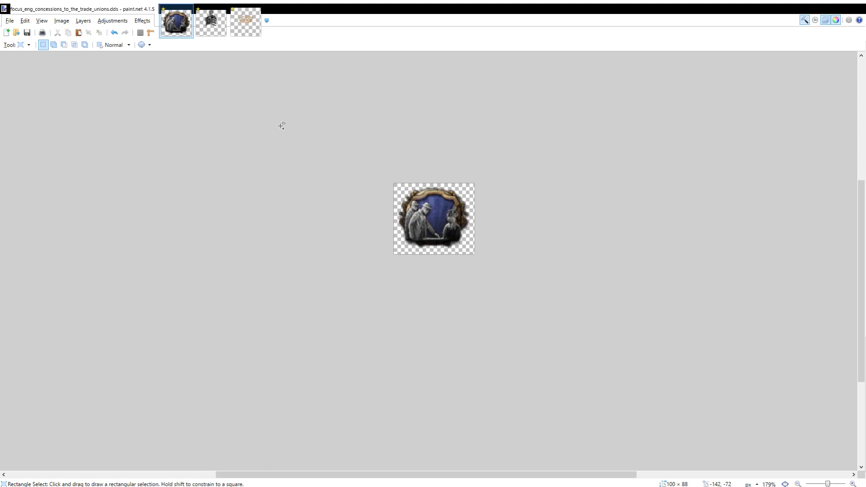
# Step: Place the light grey cut-out crown over the two left men and darken it
pyautogui.click(852, 80)
pyautogui.scroll(3, 408, 205)
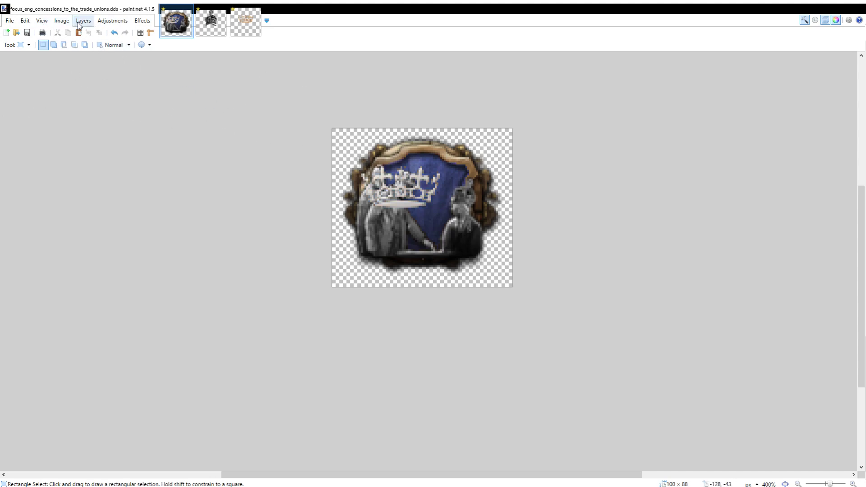
pyautogui.click(121, 82)
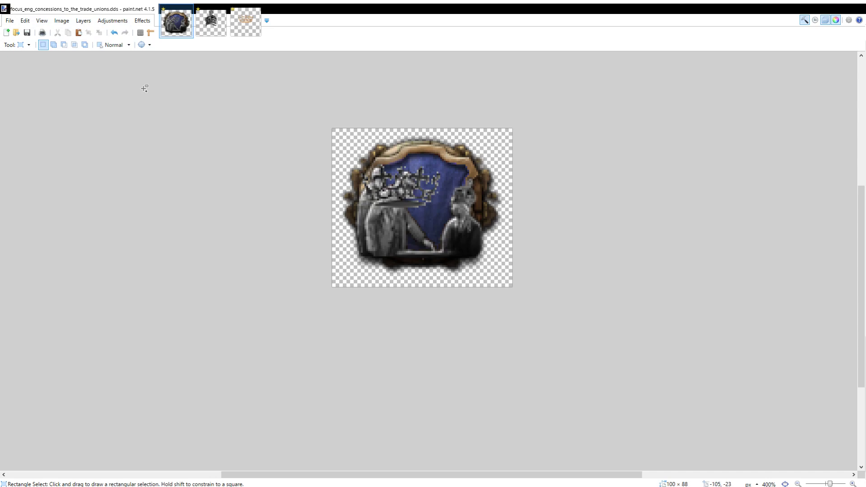
# Step: Try moving and shrinking the crown and rotating it to about -26.65°, and undo these transformations
pyautogui.click(23, 70)
pyautogui.moveTo(338, 175); pyautogui.dragTo(387, 211)
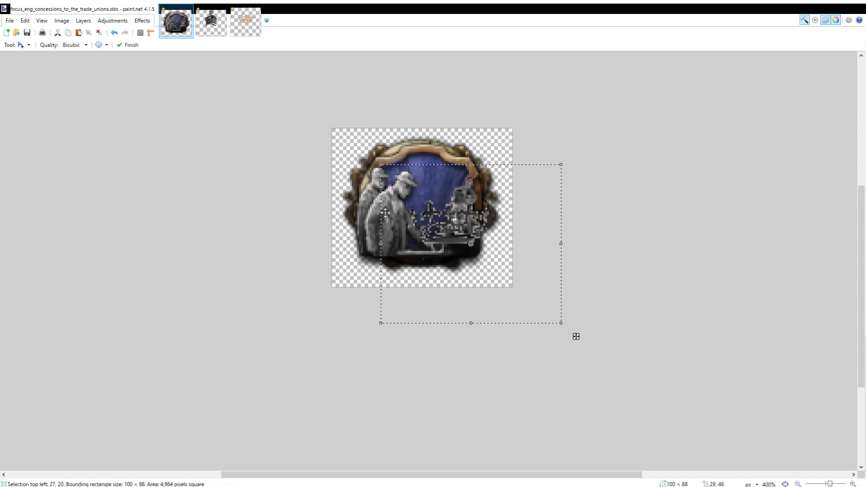
pyautogui.moveTo(381, 323); pyautogui.dragTo(477, 247)
pyautogui.moveTo(488, 214); pyautogui.dragTo(374, 175)
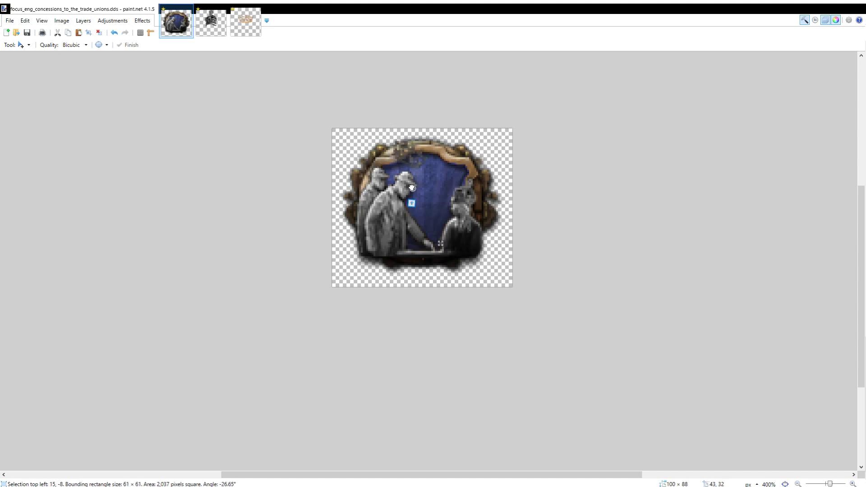
pyautogui.hotkey('ctrl', 'z')
pyautogui.hotkey('ctrl', 'z')
pyautogui.hotkey('ctrl', 'z')
pyautogui.hotkey('ctrl', 'z')
pyautogui.hotkey('ctrl', 'z')
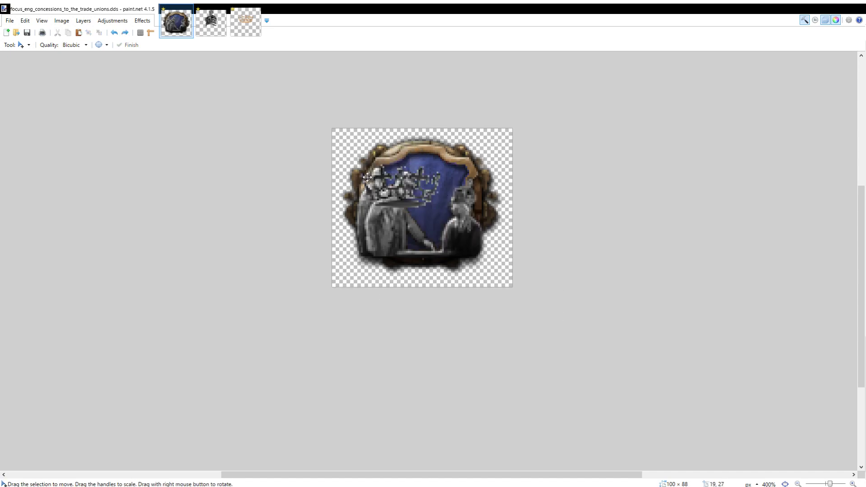
# Step: Shrink the crown layer, rotate it to about -22.17° and seat the crown on the middle man's head
pyautogui.scroll(3, 369, 186)
pyautogui.hotkey('ctrl', 'a')
pyautogui.moveTo(308, 361); pyautogui.dragTo(431, 262)
pyautogui.moveTo(439, 226); pyautogui.dragTo(372, 200)
pyautogui.moveTo(334, 235); pyautogui.dragTo(420, 213)
pyautogui.moveTo(473, 187); pyautogui.dragTo(430, 194)
pyautogui.scroll(3, 436, 195)
pyautogui.scroll(-8, 429, 195)
pyautogui.scroll(2, 399, 224)
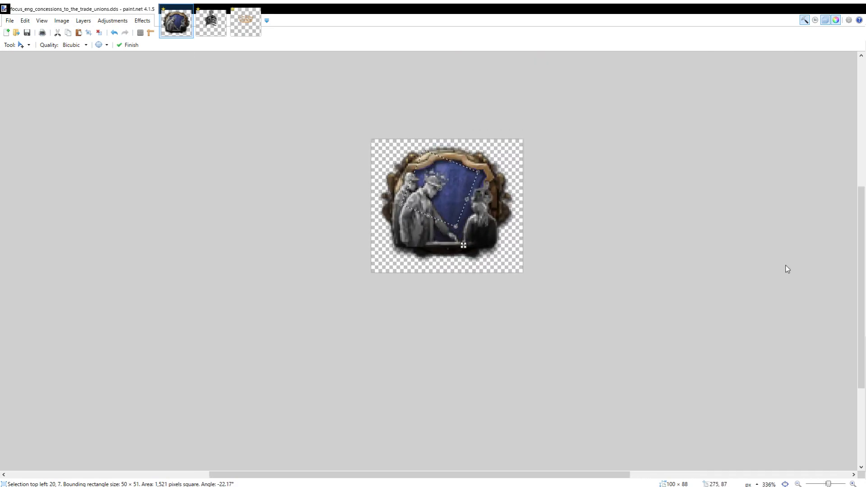
# Step: Fit a second crown on the far-left man's head, rotated to about 36.15° and shrunk to about 41 × 37 px
pyautogui.press('Return')
pyautogui.scroll(2, 437, 176)
pyautogui.moveTo(425, 165); pyautogui.dragTo(400, 168)
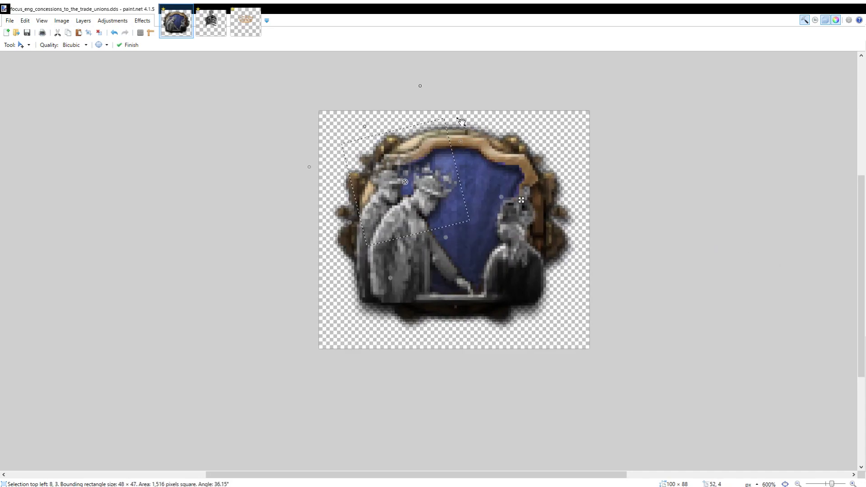
pyautogui.moveTo(421, 88); pyautogui.dragTo(407, 108)
pyautogui.moveTo(382, 172)
pyautogui.mouseDown()
pyautogui.moveTo(384, 162)
pyautogui.moveTo(387, 187)
pyautogui.moveTo(387, 161)
pyautogui.moveTo(390, 170)
pyautogui.mouseUp()
pyautogui.scroll(-4, 384, 170)
pyautogui.scroll(3, 381, 206)
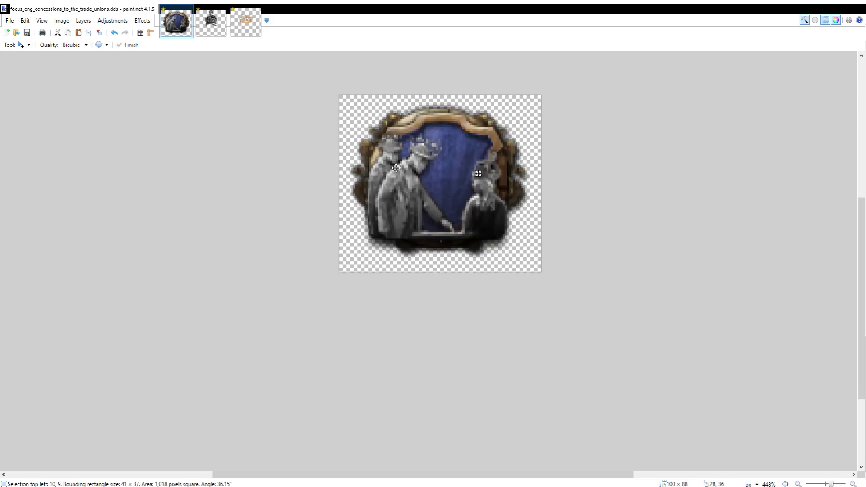
pyautogui.scroll(3, 390, 170)
pyautogui.press('s')
pyautogui.scroll(-7, 166, 126)
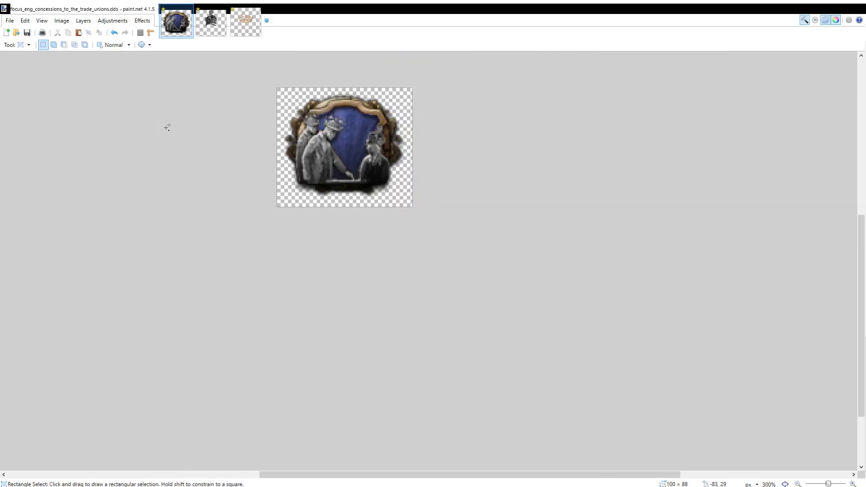
pyautogui.scroll(6, 415, 172)
pyautogui.scroll(1, 478, 158)
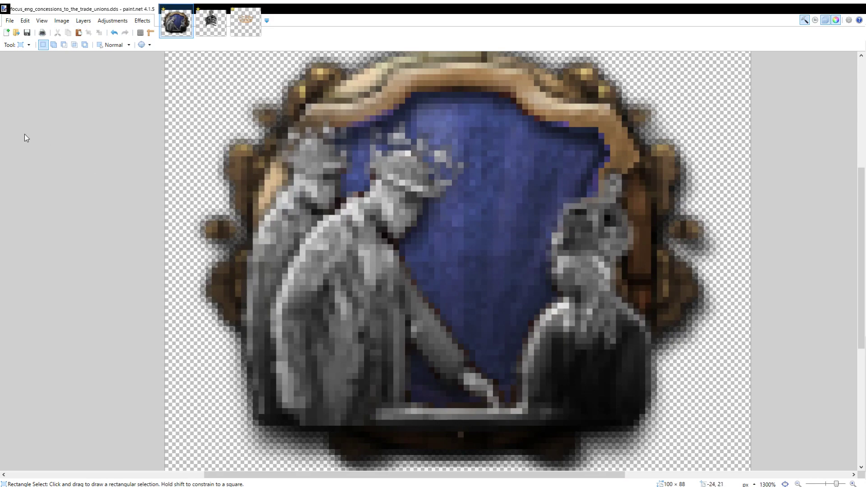
# Step: Try clearing the hat from inside the middle man's crown with a 1 px brush stroke, and undo it
pyautogui.press('b')
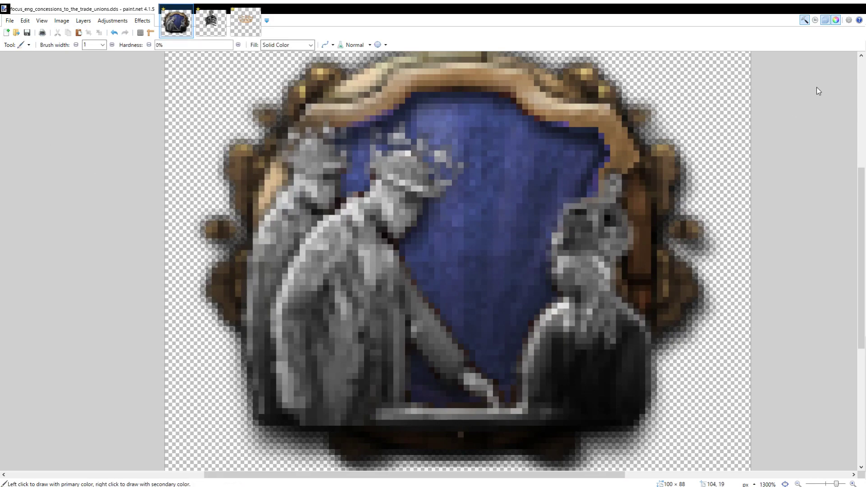
pyautogui.moveTo(384, 159); pyautogui.dragTo(434, 166)
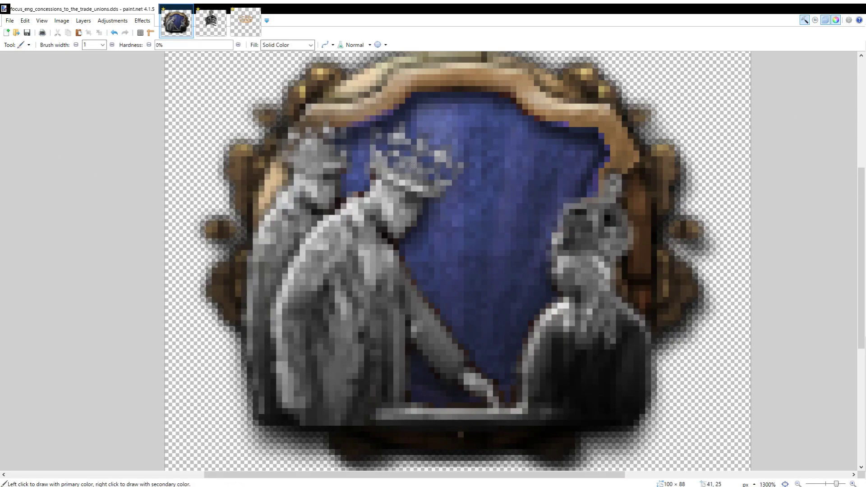
pyautogui.scroll(2, 422, 170)
pyautogui.scroll(-6, 430, 175)
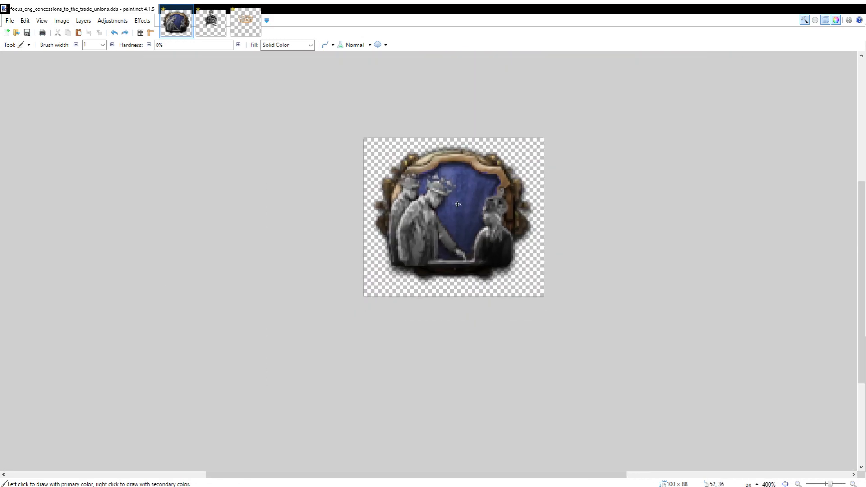
pyautogui.hotkey('ctrl', 'z')
# Step: Set the brush width to 3 and retouch the area around the middle man's crown and hat
pyautogui.scroll(3, 459, 204)
pyautogui.click(112, 45)
pyautogui.click(112, 46)
pyautogui.scroll(2, 440, 188)
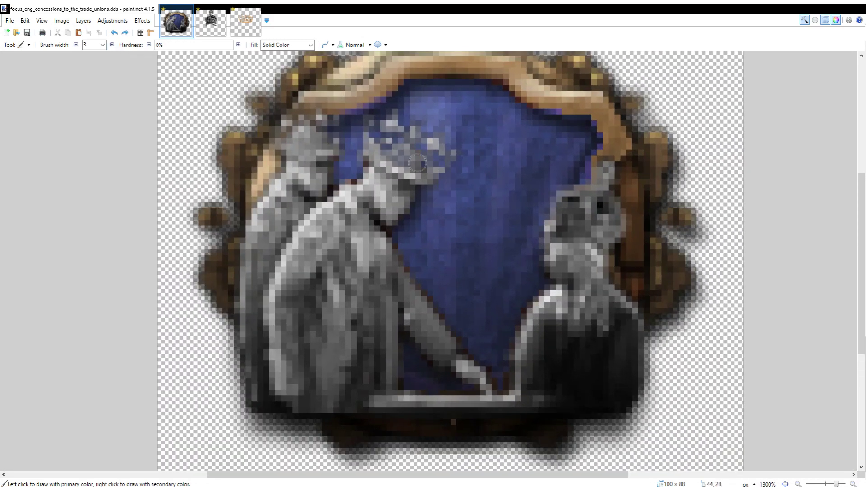
pyautogui.scroll(-7, 369, 159)
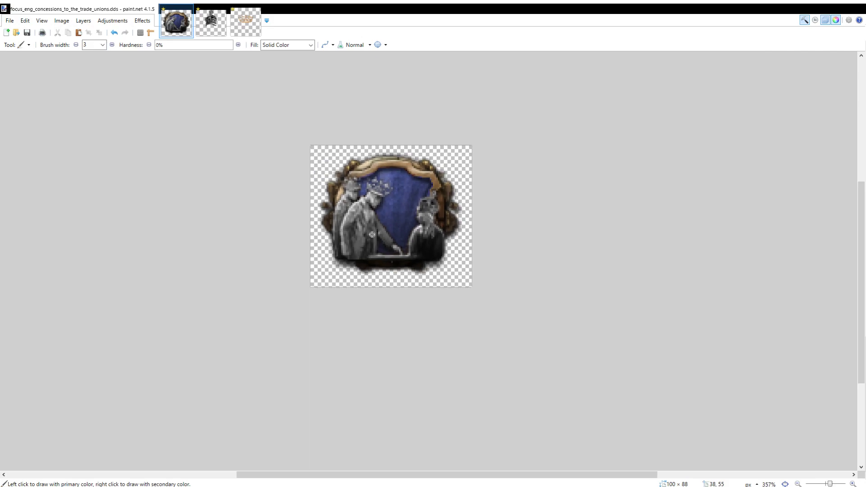
pyautogui.scroll(4, 404, 192)
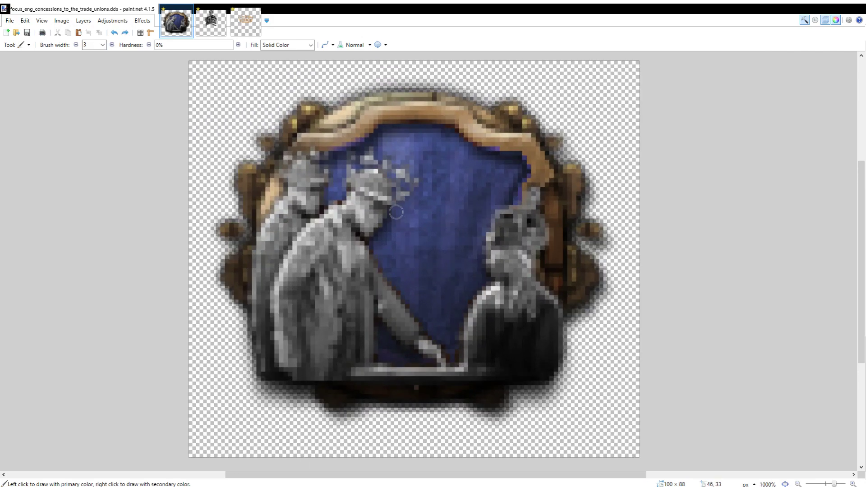
pyautogui.click(396, 212)
pyautogui.scroll(1, 397, 211)
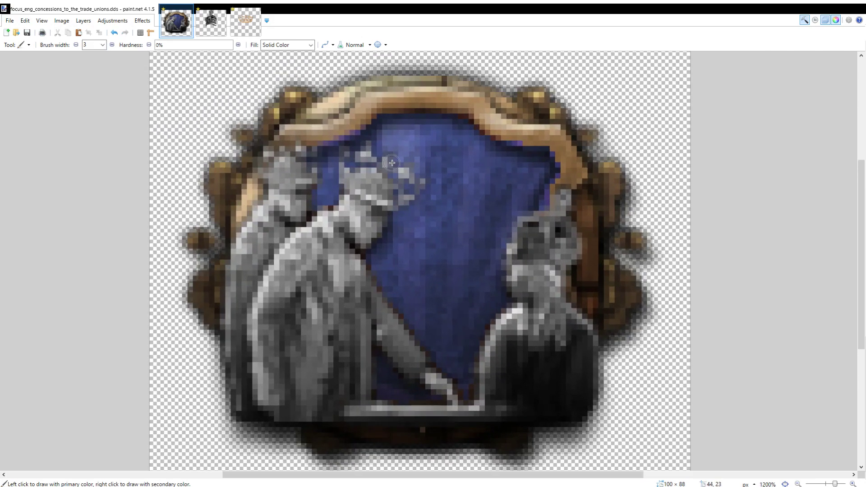
pyautogui.scroll(-8, 389, 163)
pyautogui.scroll(8, 411, 195)
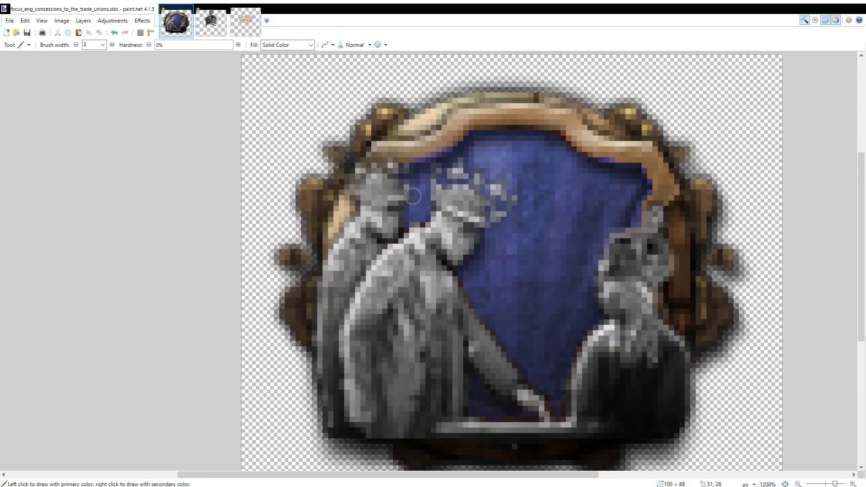
# Step: Undo the last brush stroke and inspect the crowns on the two left men
pyautogui.hotkey('ctrl', 'z')
pyautogui.scroll(-6, 410, 208)
pyautogui.scroll(7, 412, 210)
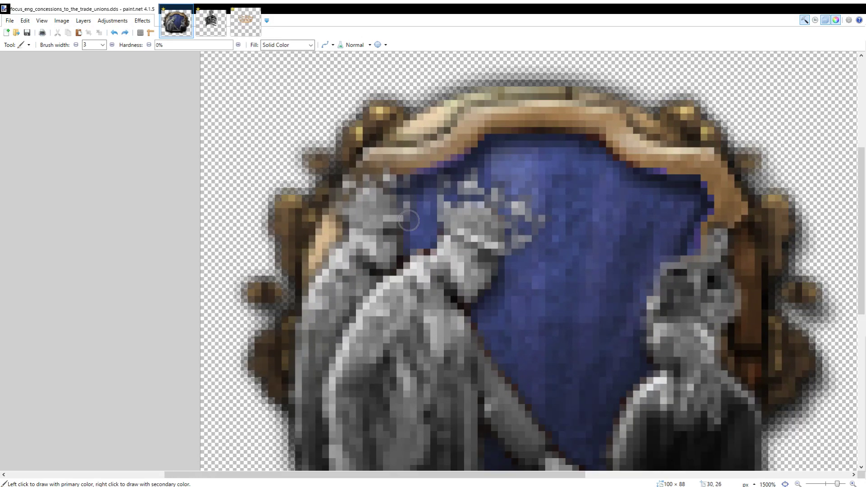
pyautogui.scroll(-3, 409, 220)
pyautogui.scroll(1, 383, 214)
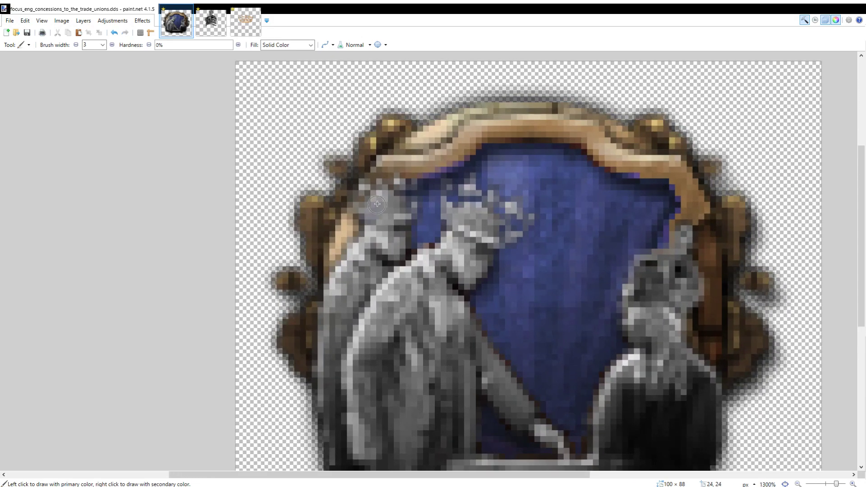
pyautogui.scroll(2, 376, 206)
pyautogui.scroll(-5, 415, 212)
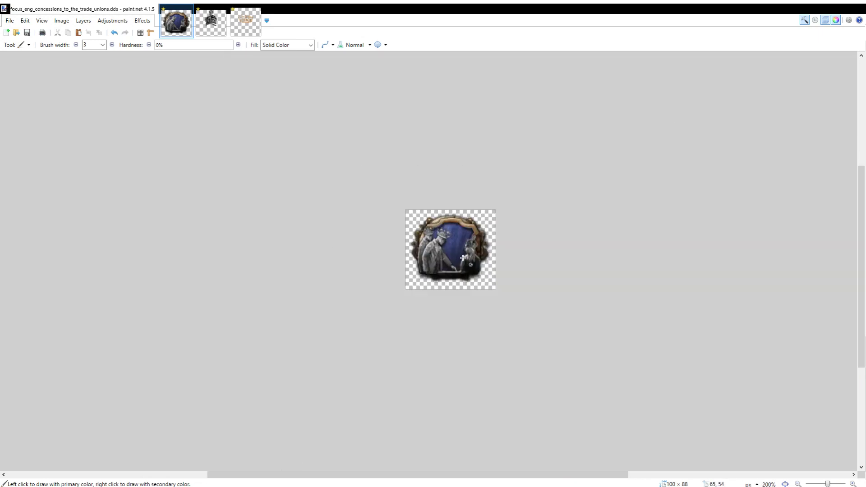
# Step: Try narrowing the middle man's crown layer to about 91 × 88 px and recentring the crown on his head
pyautogui.scroll(1, 418, 228)
pyautogui.press('m')
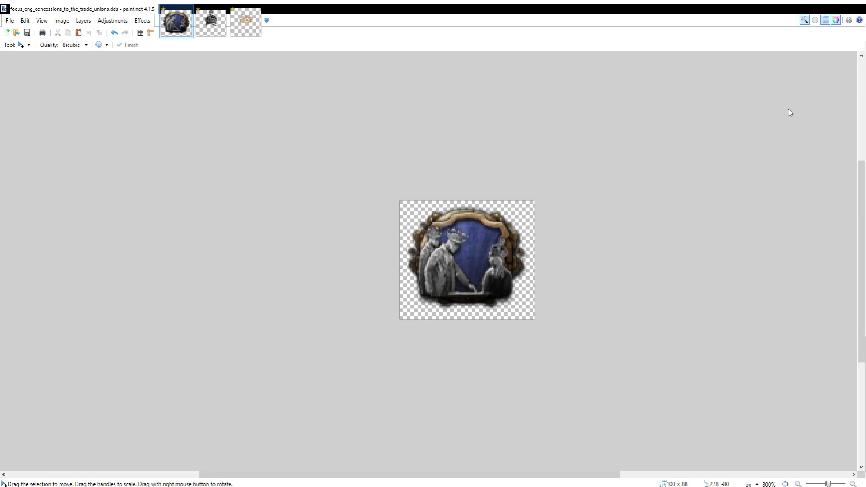
pyautogui.scroll(2, 499, 251)
pyautogui.hotkey('ctrl', 'a')
pyautogui.moveTo(333, 265); pyautogui.dragTo(342, 265)
pyautogui.press('Left')
pyautogui.press('Left')
pyautogui.moveTo(556, 266); pyautogui.dragTo(545, 266)
pyautogui.moveTo(472, 264); pyautogui.dragTo(476, 265)
pyautogui.scroll(3, 476, 265)
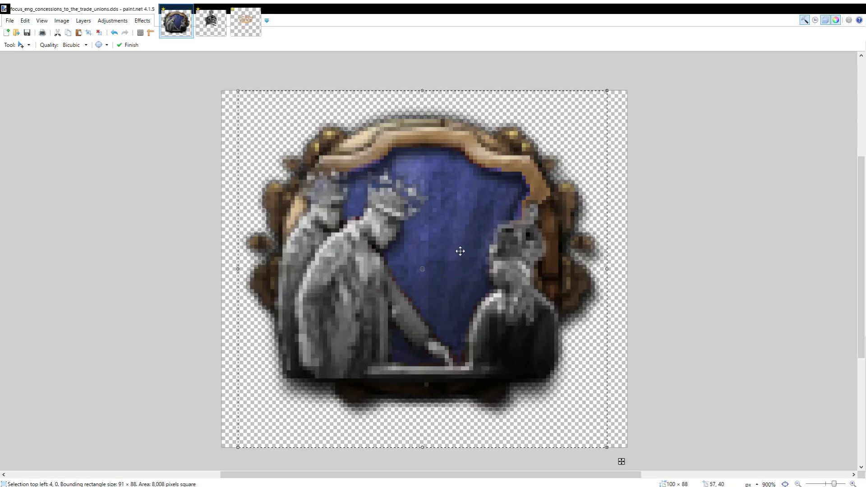
# Step: Try shrinking the middle man's crown layer further to about 83 × 84 px and repositioning it on his head
pyautogui.scroll(-5, 454, 253)
pyautogui.scroll(2, 488, 203)
pyautogui.moveTo(480, 179); pyautogui.dragTo(464, 186)
pyautogui.moveTo(390, 226); pyautogui.dragTo(397, 221)
pyautogui.scroll(1, 386, 225)
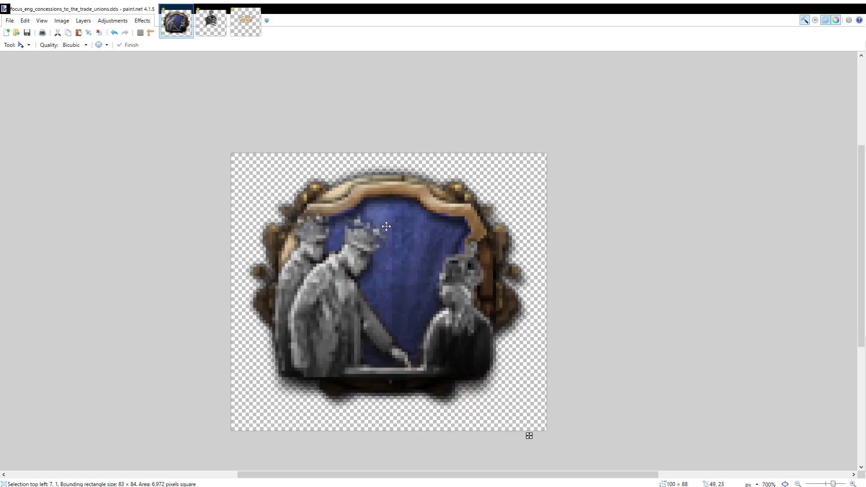
pyautogui.press('s')
pyautogui.scroll(-5, 135, 110)
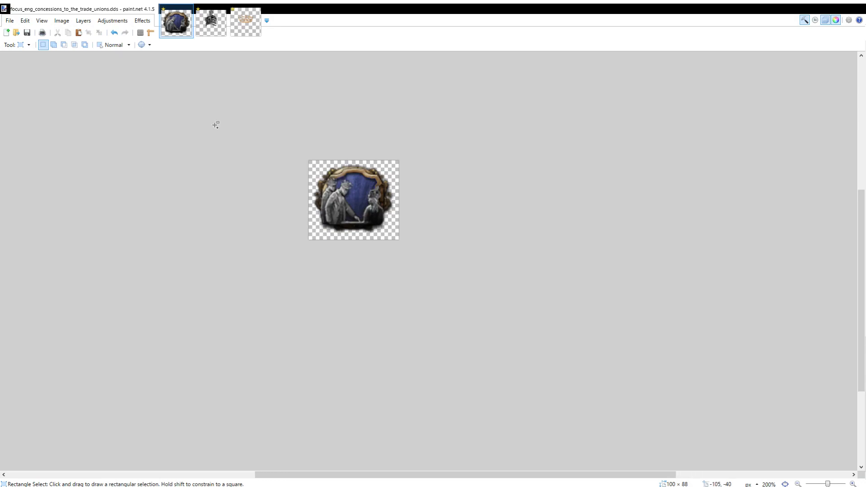
pyautogui.scroll(-2, 219, 133)
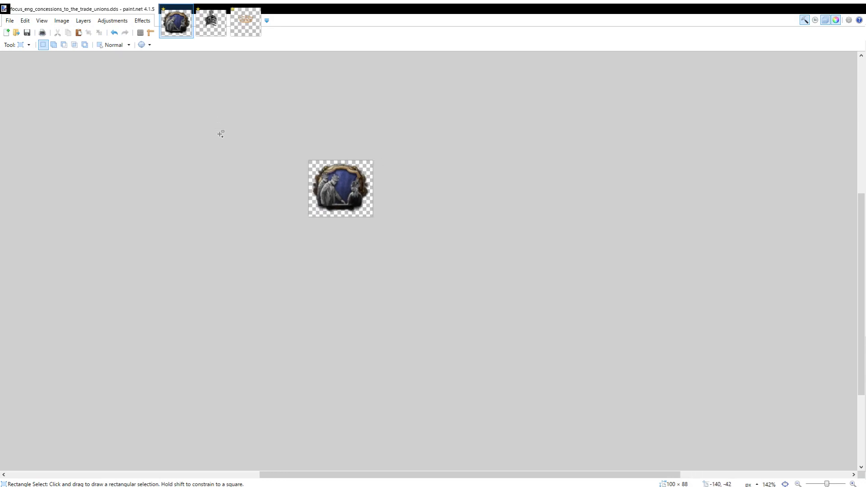
# Step: Undo all the resizing and moving of the middle man's crown and clear the selection
pyautogui.scroll(9, 311, 162)
pyautogui.hotkey('ctrl', 'z')
pyautogui.hotkey('ctrl', 'z')
pyautogui.hotkey('ctrl', 'z')
pyautogui.hotkey('ctrl', 'z')
pyautogui.hotkey('ctrl', 'z')
pyautogui.hotkey('ctrl', 'z')
pyautogui.hotkey('ctrl', 'z')
pyautogui.hotkey('ctrl', 'z')
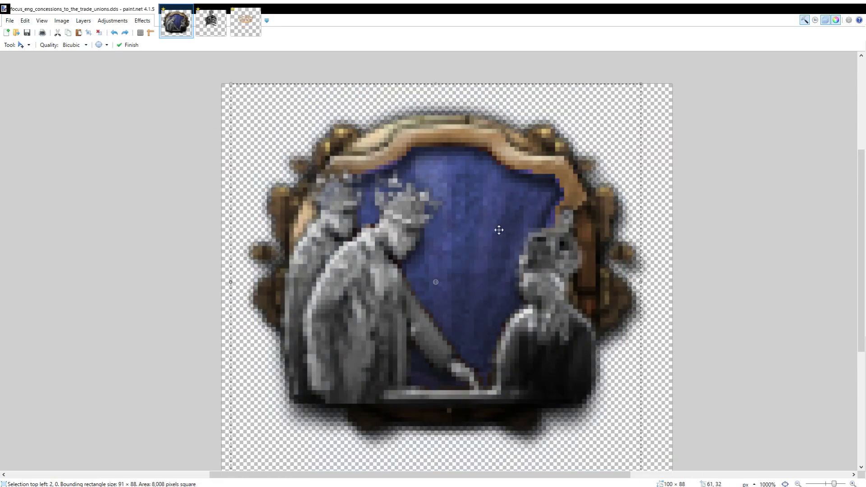
pyautogui.hotkey('ctrl', 'z')
pyautogui.scroll(-8, 499, 230)
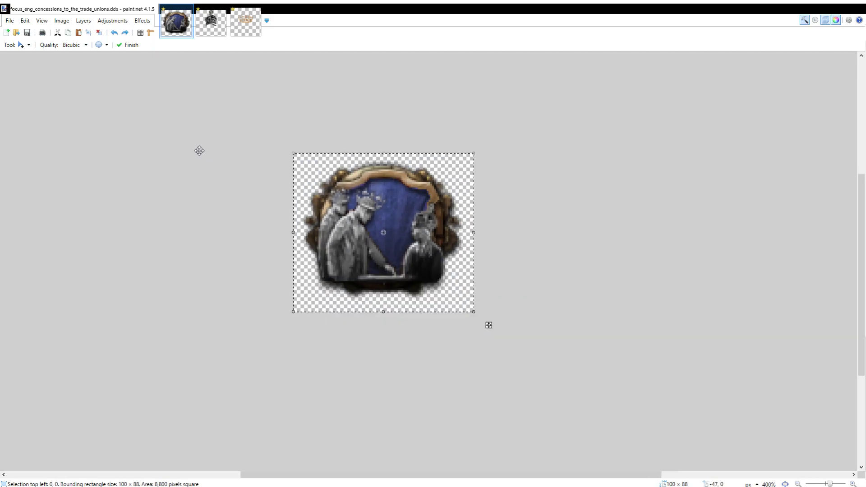
pyautogui.press('s')
pyautogui.hotkey('ctrl', 'd')
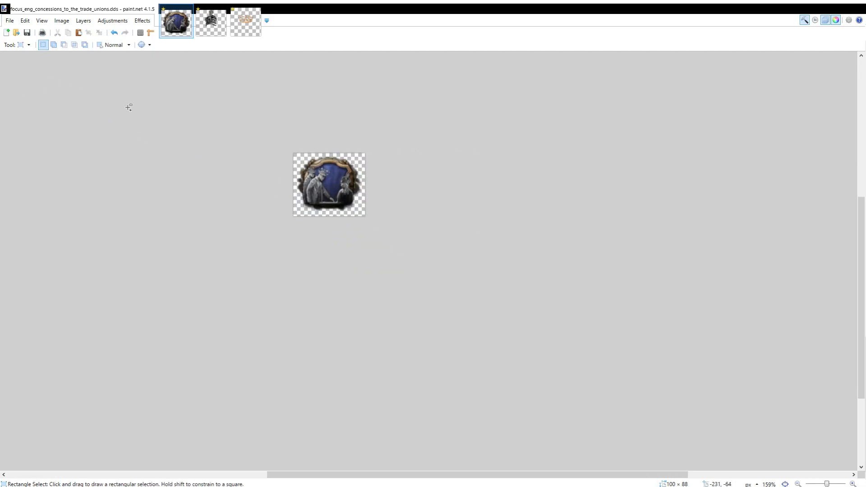
# Step: Save the icon as focus_ung_empower_nobles.dds and switch to the goals folder in File Explorer
pyautogui.scroll(3, 149, 122)
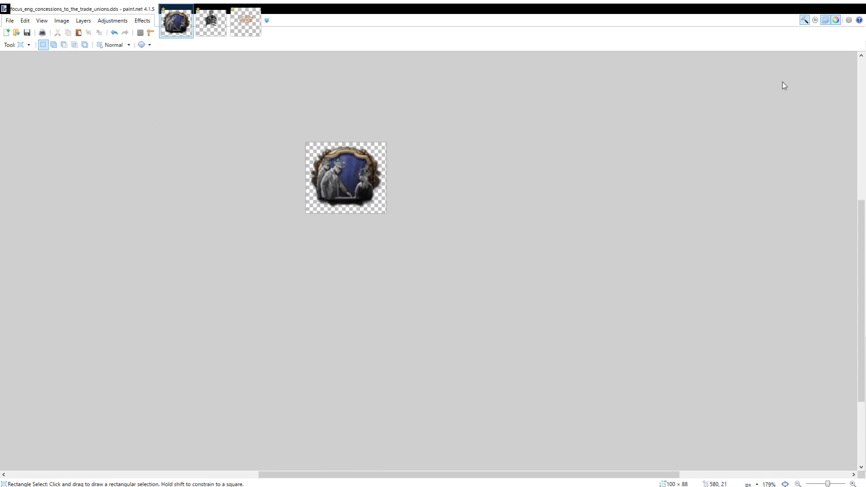
pyautogui.scroll(5, 365, 155)
pyautogui.scroll(-1, 366, 155)
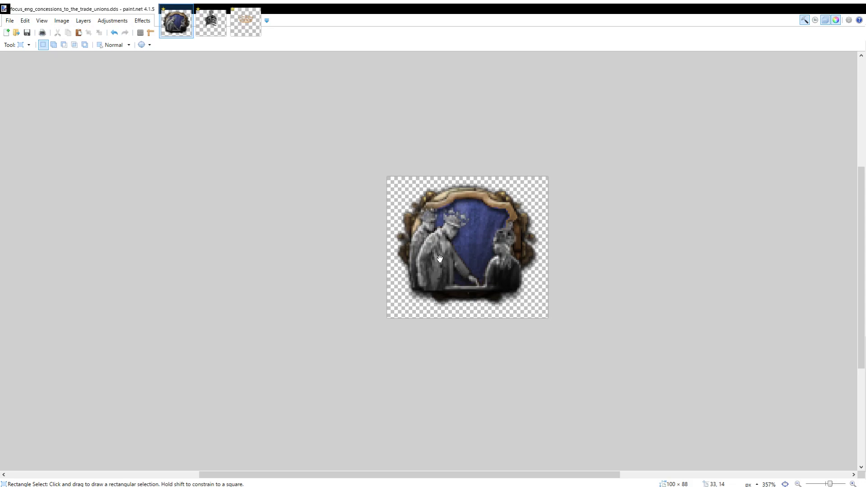
pyautogui.click(508, 327)
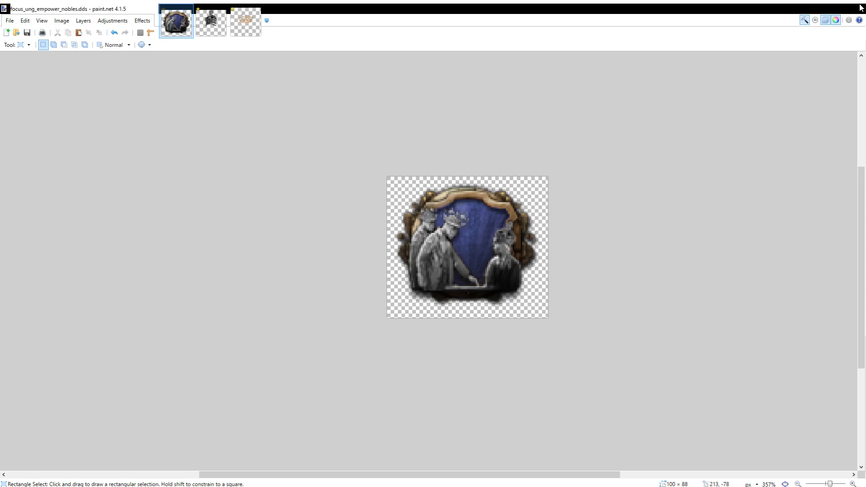
pyautogui.hotkey('alt', 'Tab')
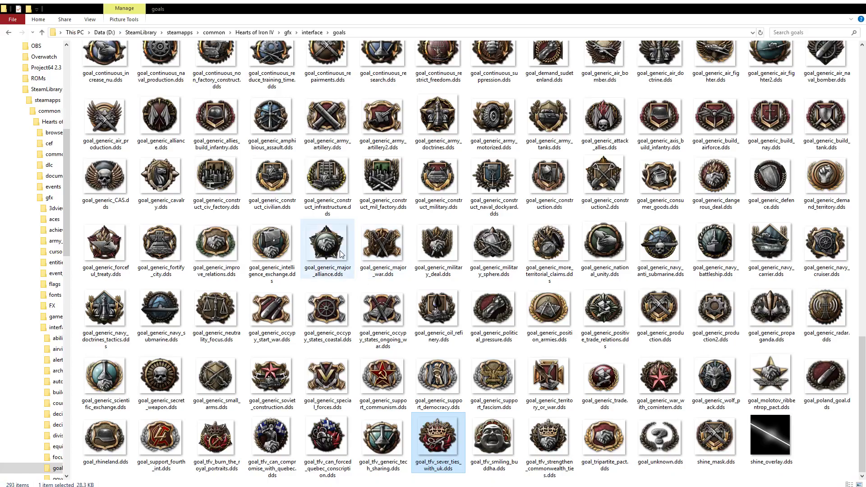